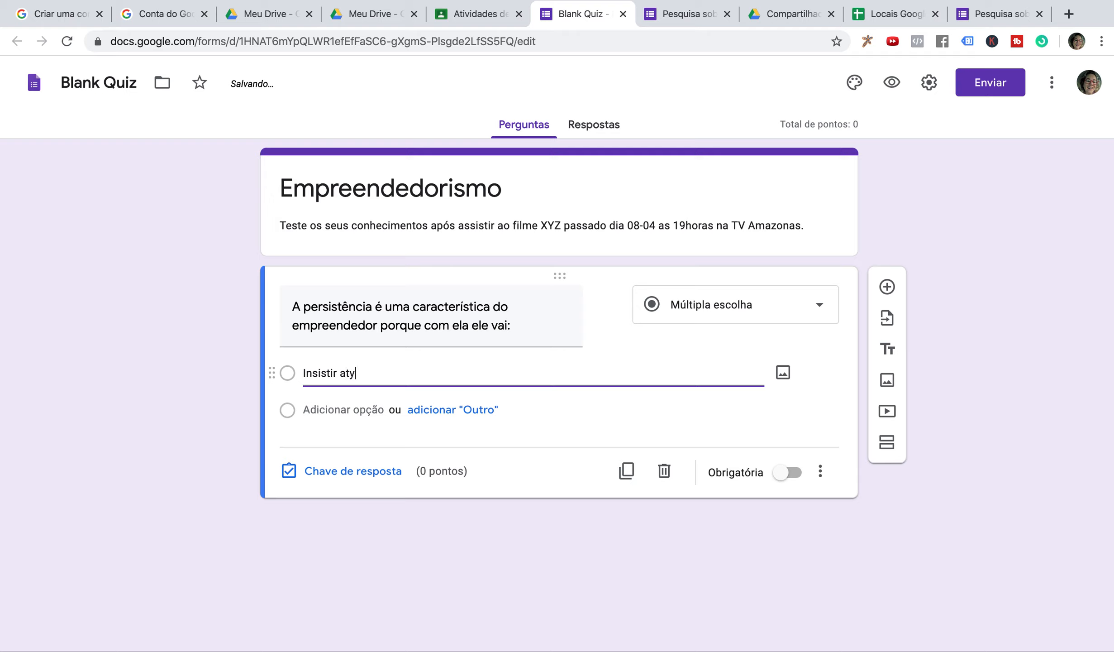
Complete the first answer option so it reads "Insistir até que ele morra, afinal é empreendedor.".
key(BackSpace)
key(BackSpace)
text(é que ele )
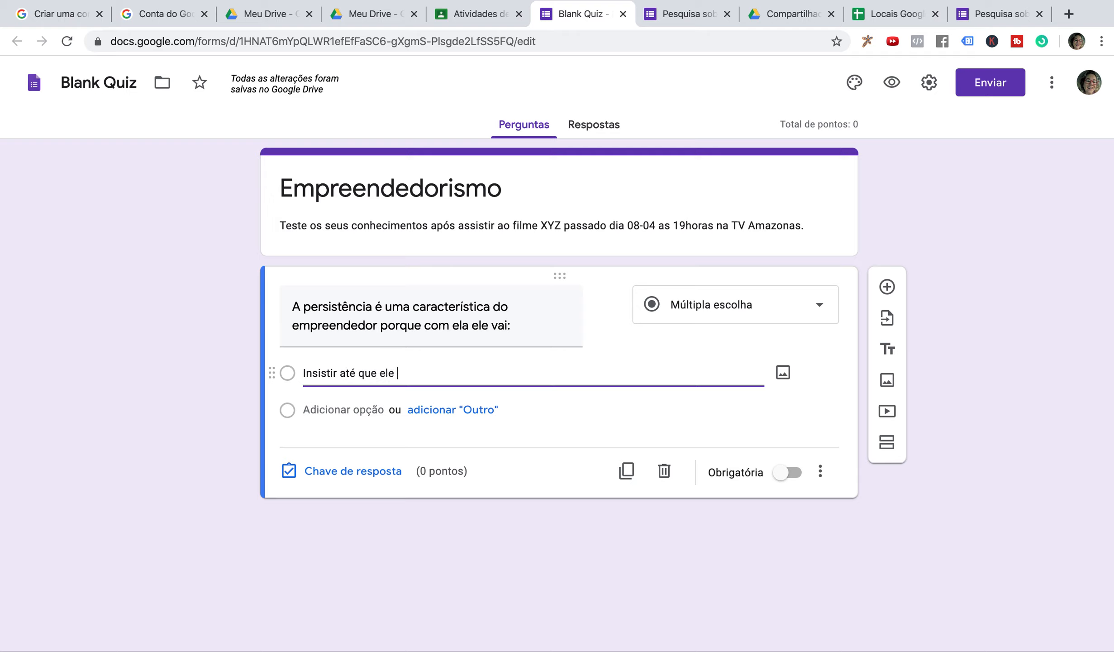
text(morra, afinal é empreen)
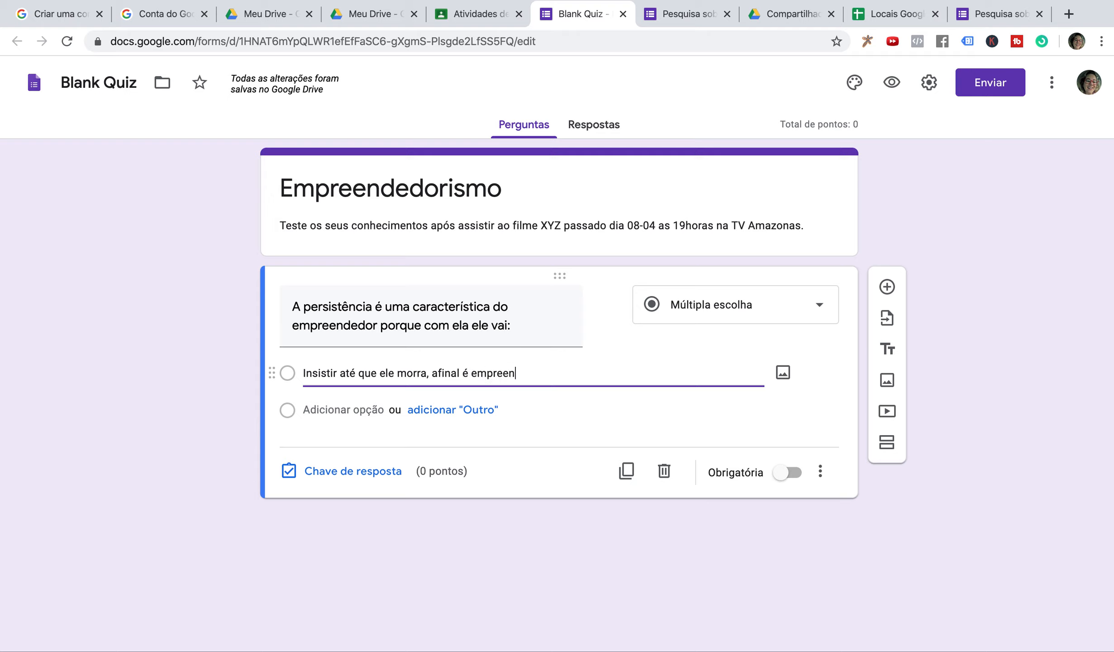
text(dedor.)
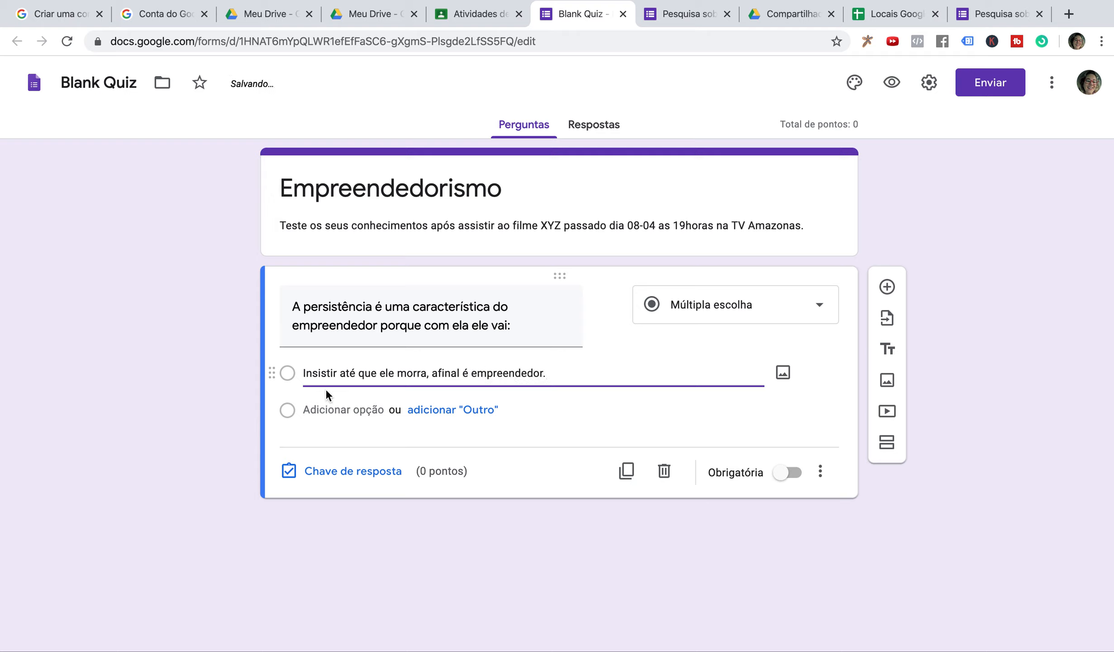
Add an "Outro" option and a second answer, "Persistir para chegar ao resultado, mudando a forma de fazer até que acerte".
click(431, 410)
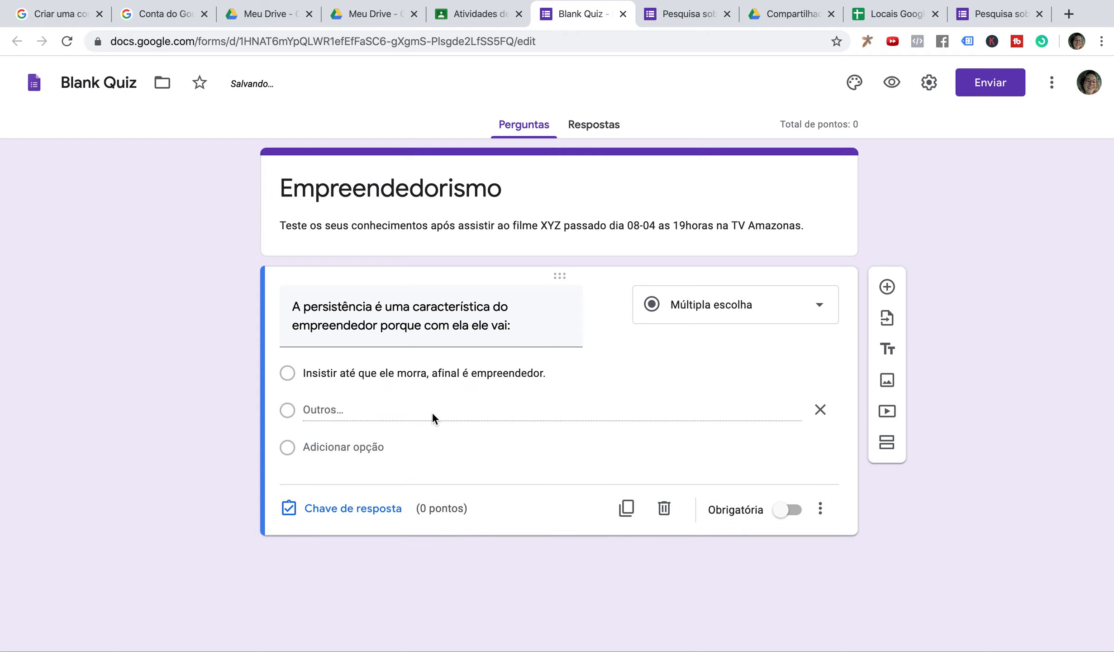
click(332, 447)
text(Per)
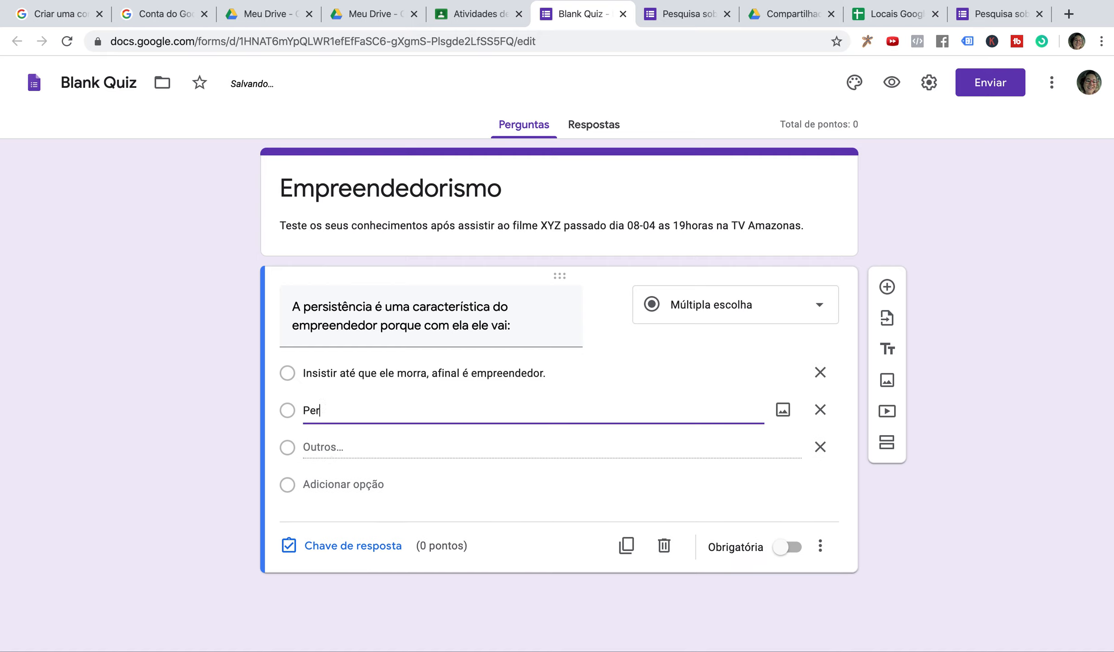
key(BackSpace)
key(BackSpace)
key(BackSpace)
text(Persi)
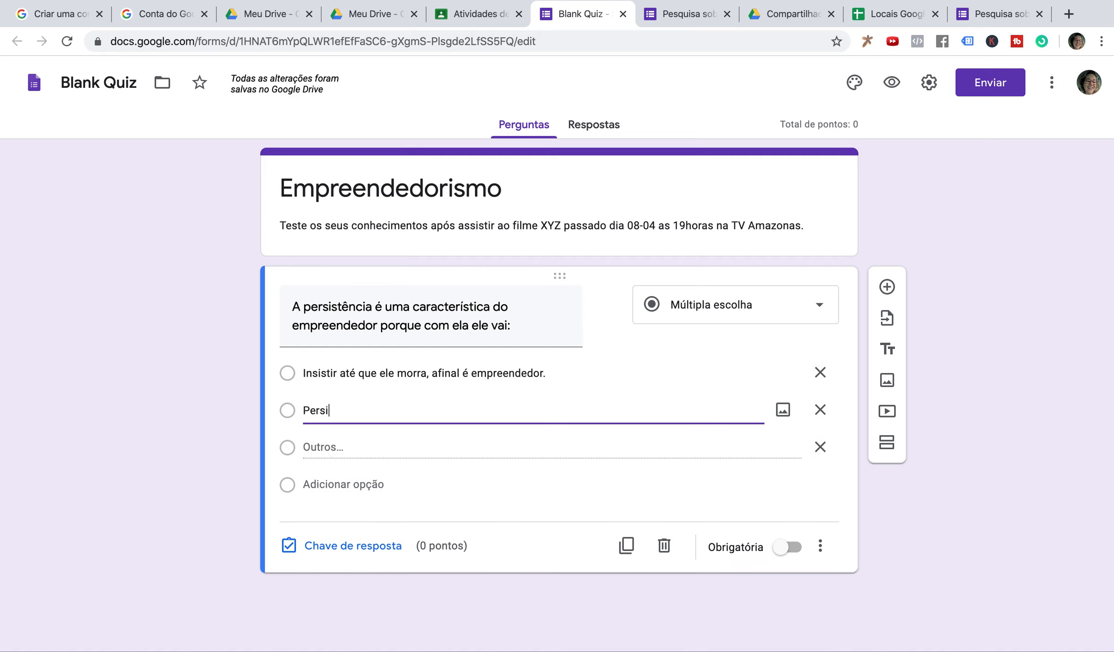
text(stir pa)
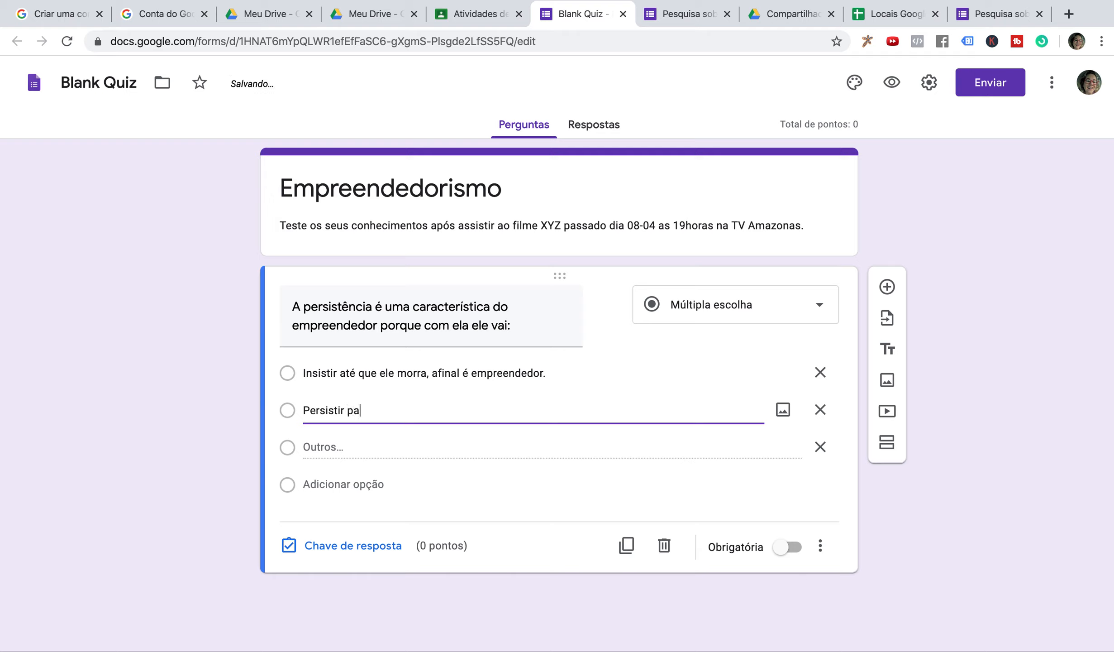
text(ra chegar ao res)
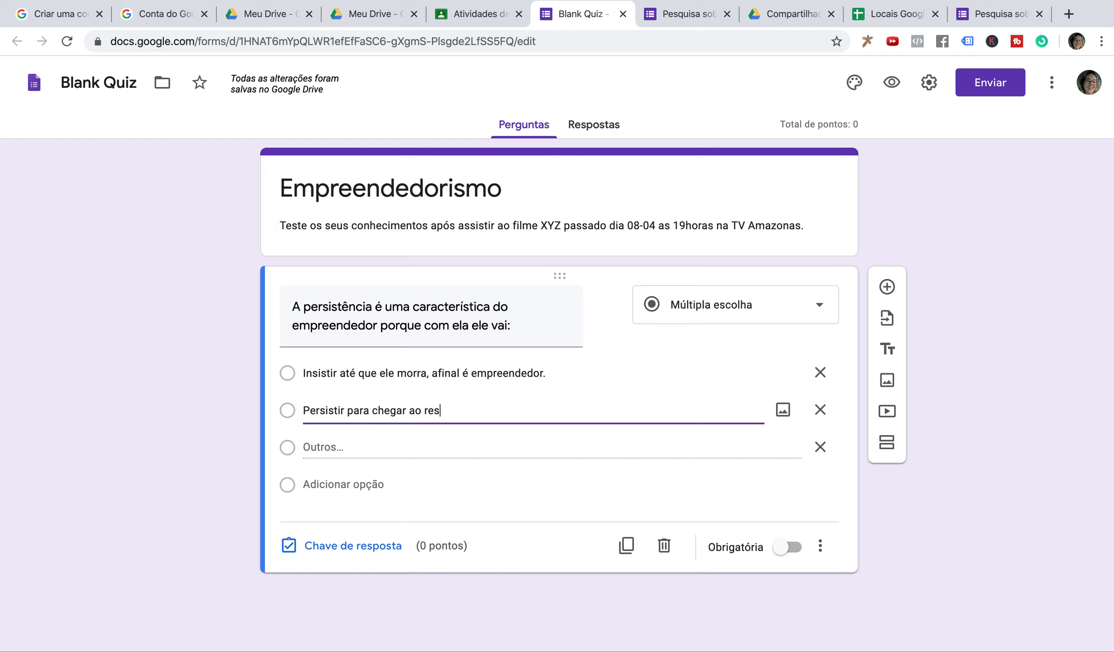
text(ultado, mudando a forma de )
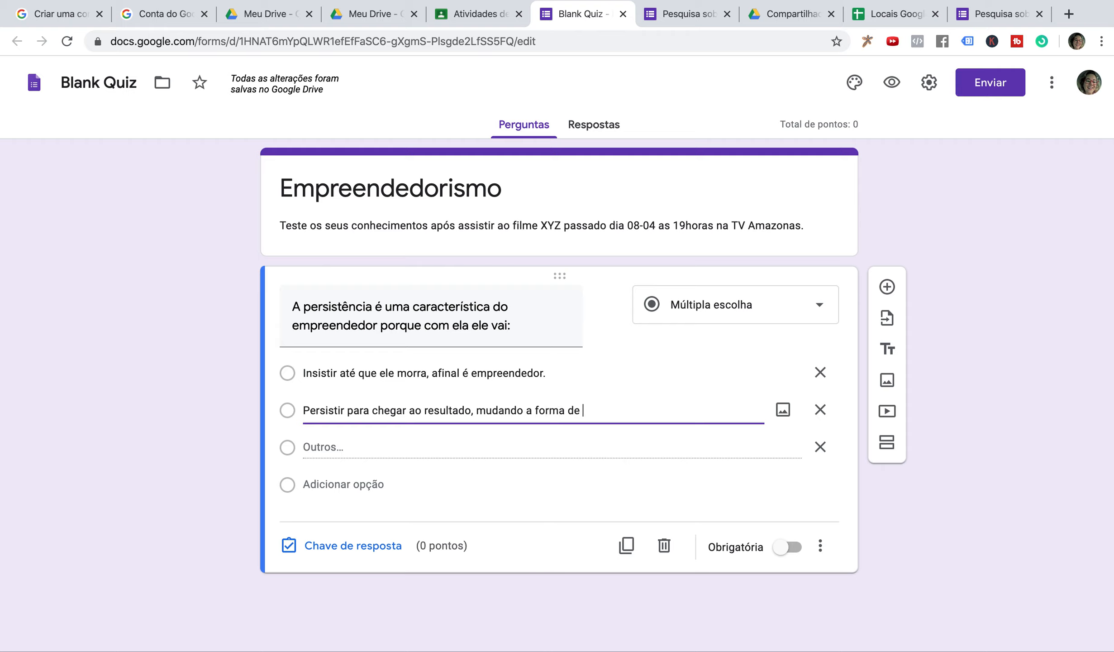
text(fazer qtéé que acerte)
Add a third answer option reading "Por que ele vai insistir e desistir pois é difícil acertar.".
click(358, 478)
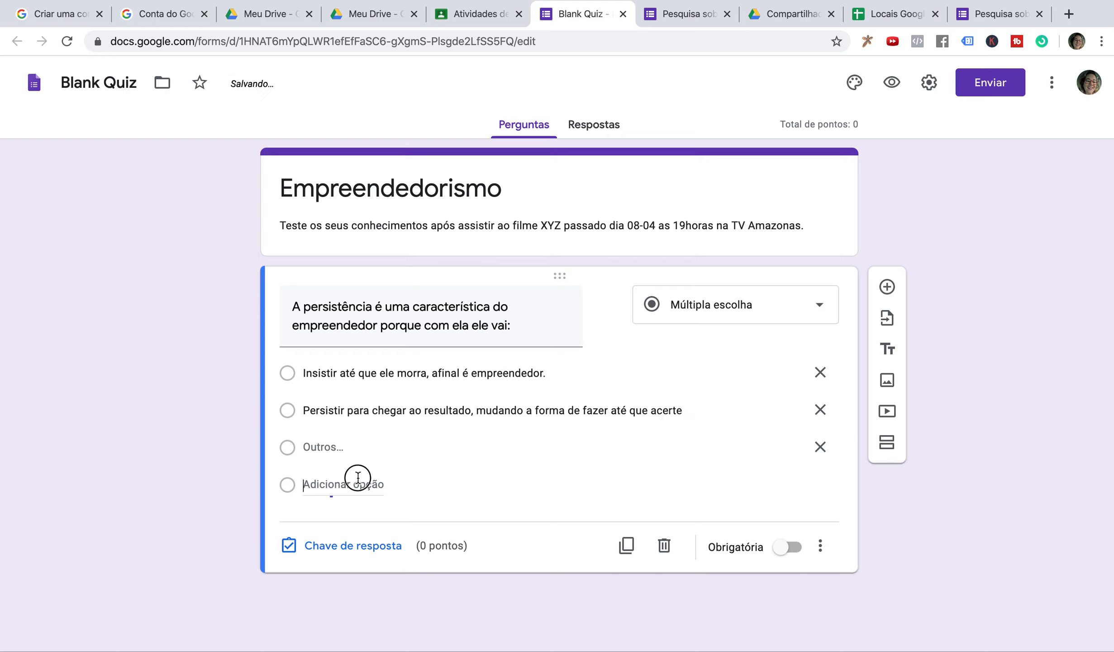
text(Po)
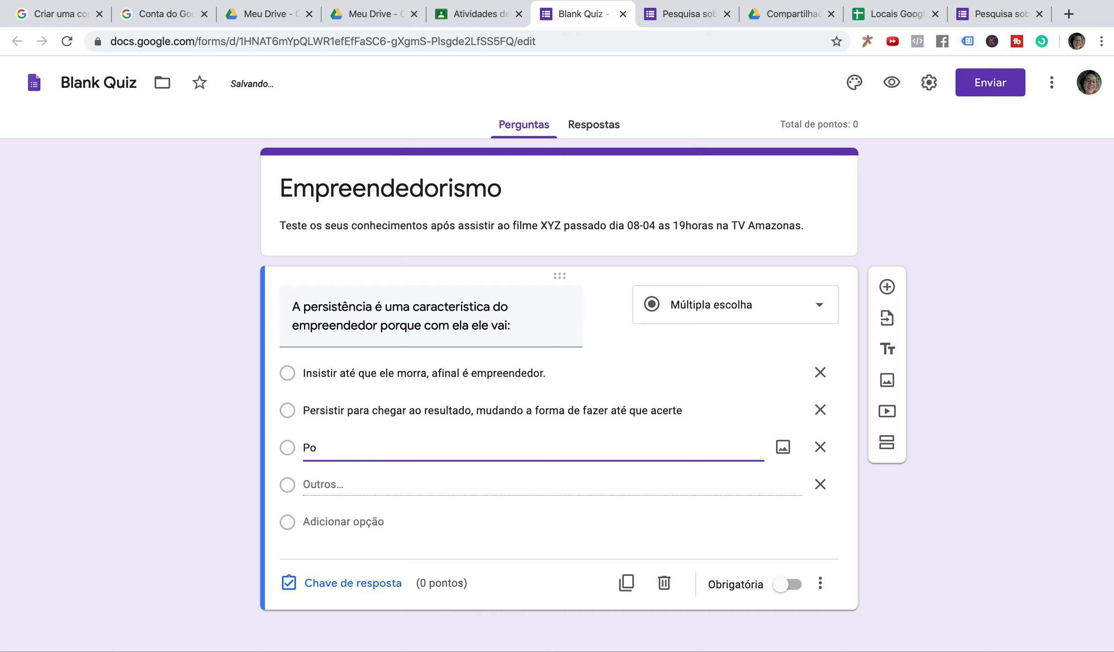
text(r r que ele vai)
text( instir e)
key(BackSpace)
key(BackSpace)
key(BackSpace)
key(BackSpace)
key(BackSpace)
key(BackSpace)
text(istir )
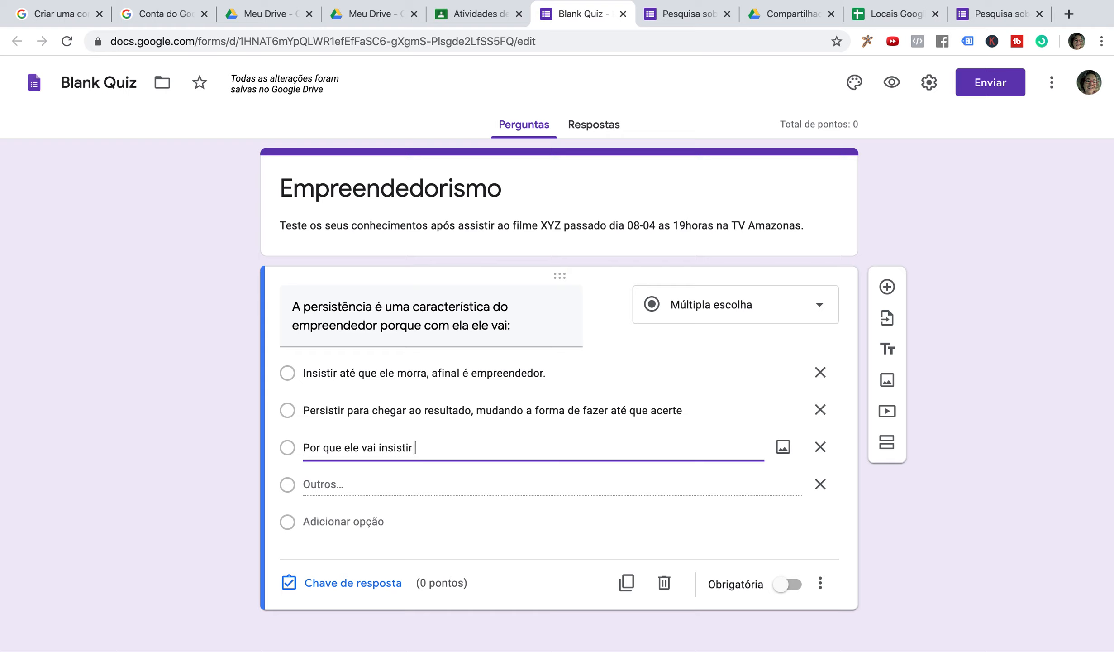
text(e desitir)
key(BackSpace)
key(BackSpace)
key(BackSpace)
text(e desitir po)
key(BackSpace)
key(BackSpace)
key(BackSpace)
key(BackSpace)
key(BackSpace)
text(por)
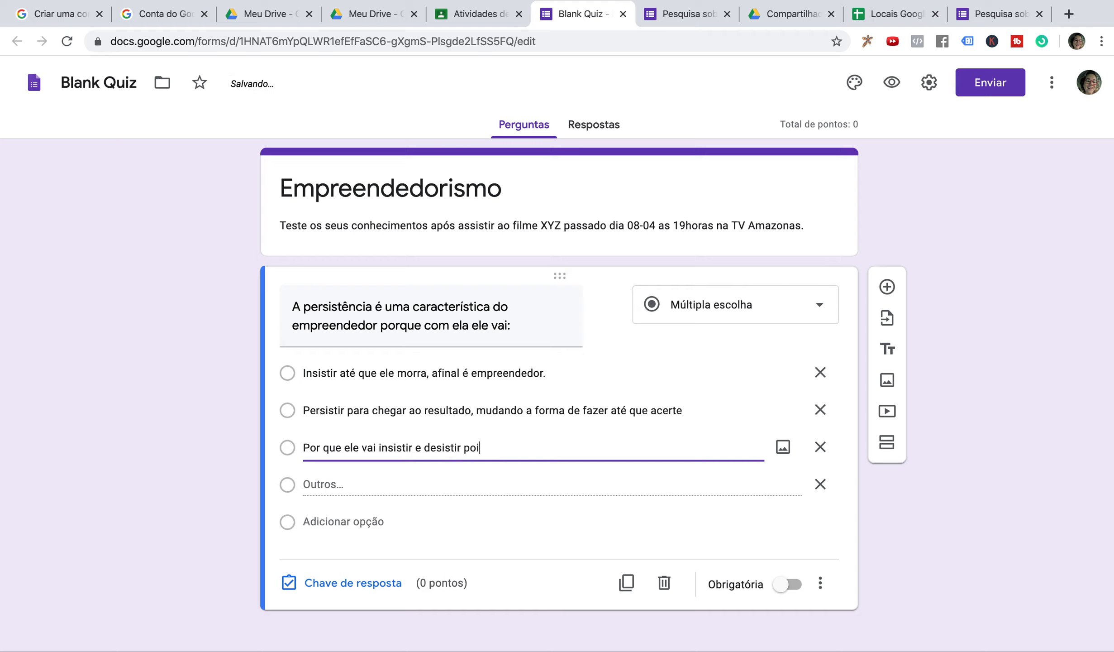
text(s é difícil)
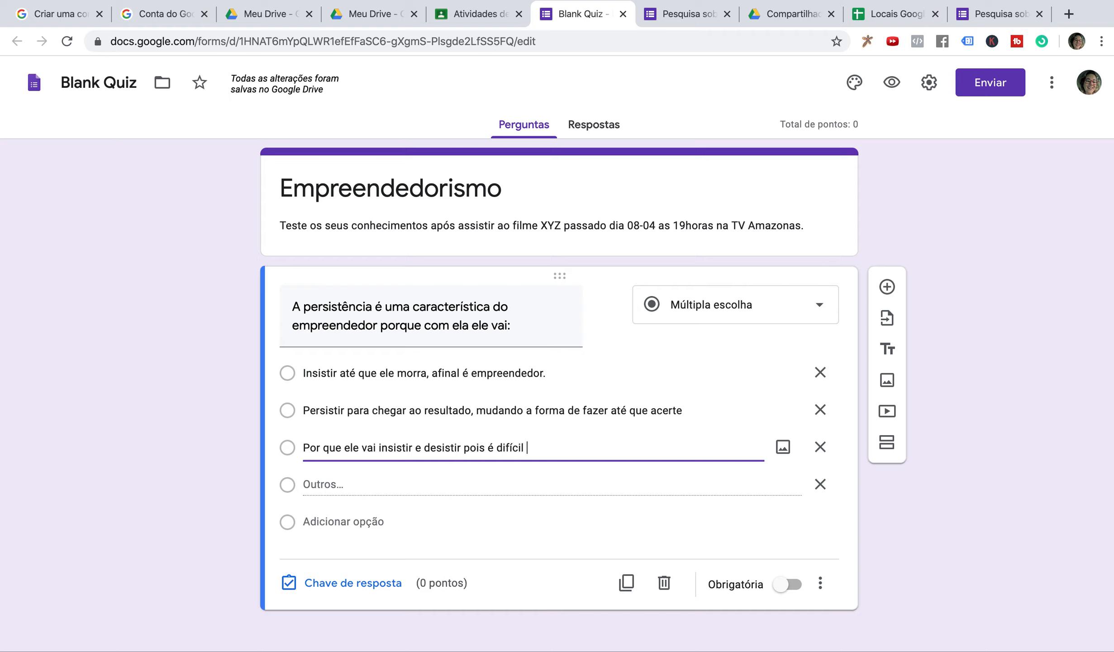
text( acertas)
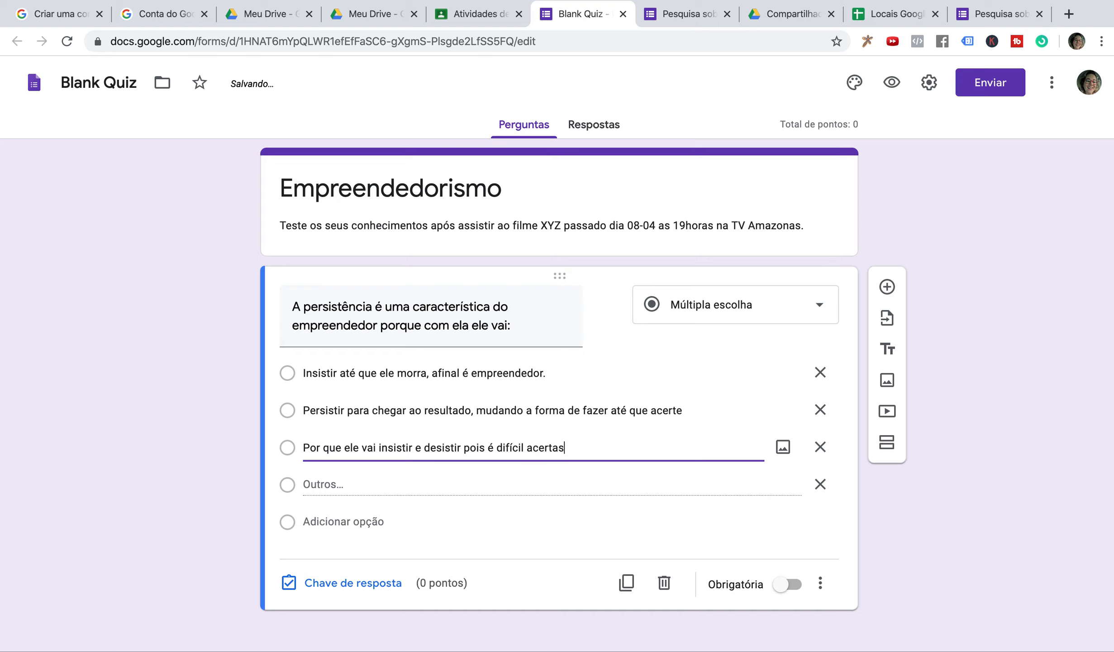
text(.)
key(BackSpace)
key(BackSpace)
text(r.)
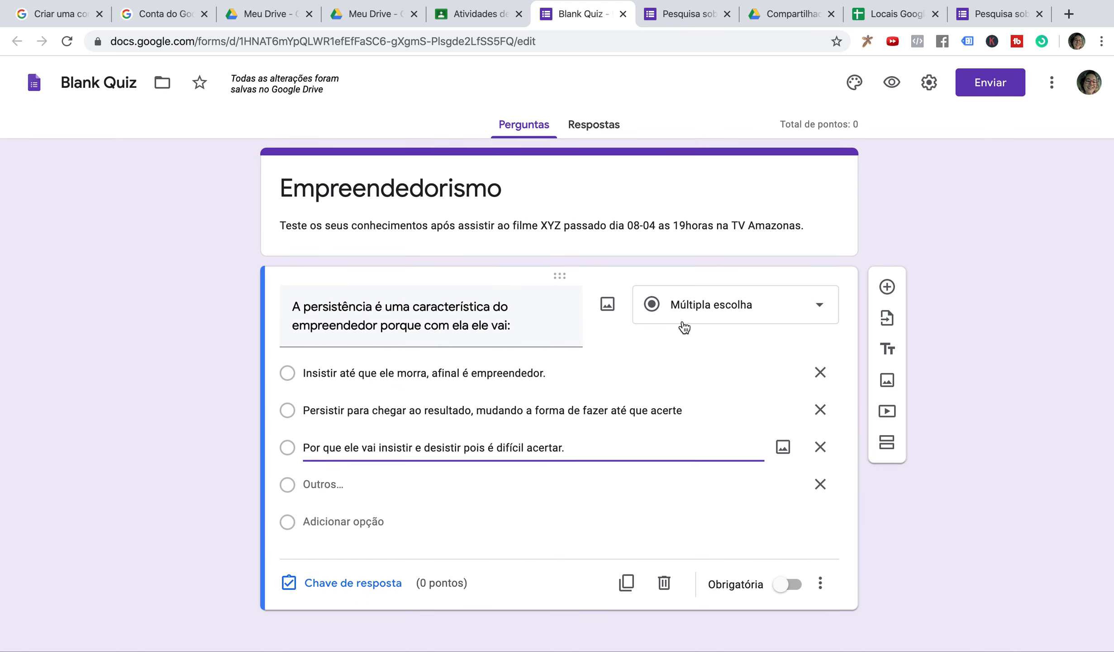
Mark the "Persistir para chegar ao resultado" option as the correct answer and make the question required.
click(387, 584)
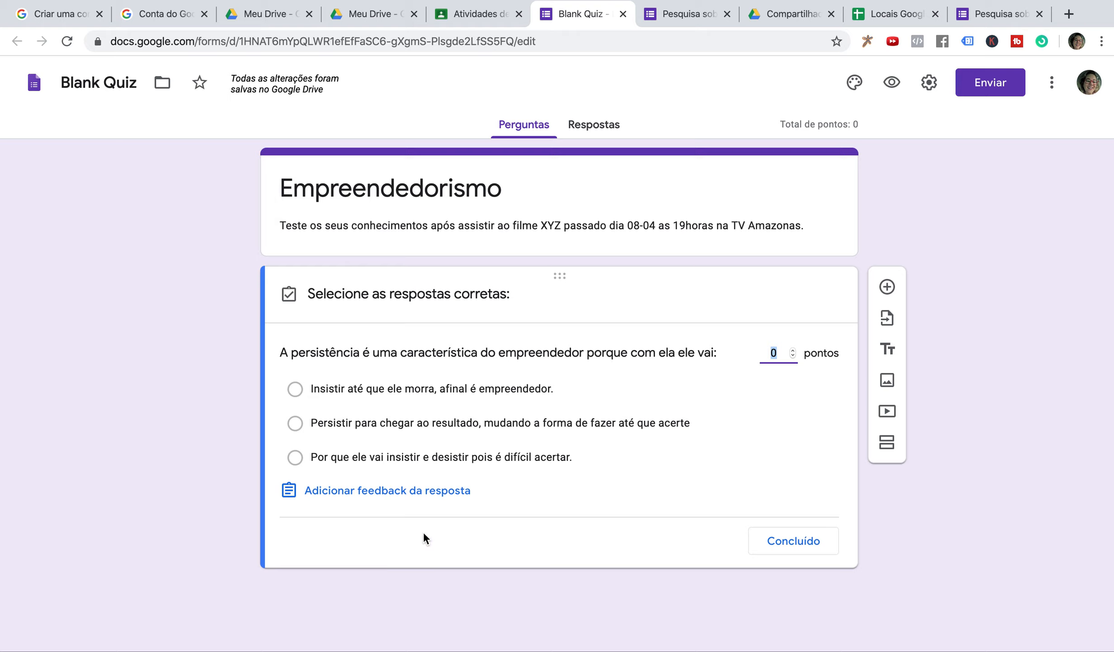
click(408, 428)
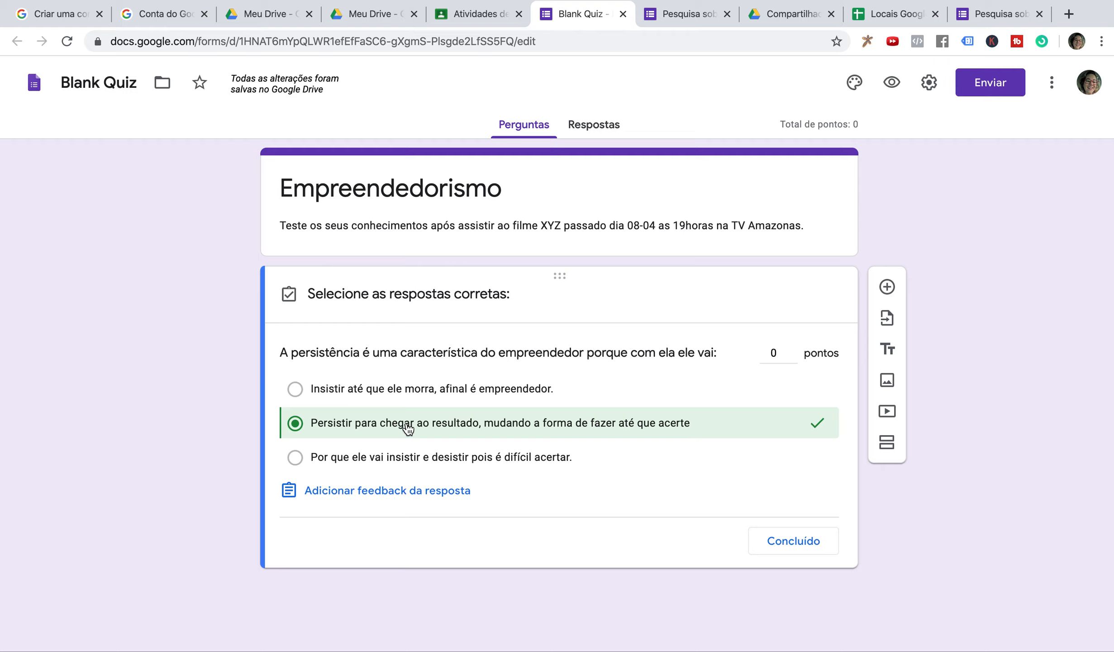
click(793, 541)
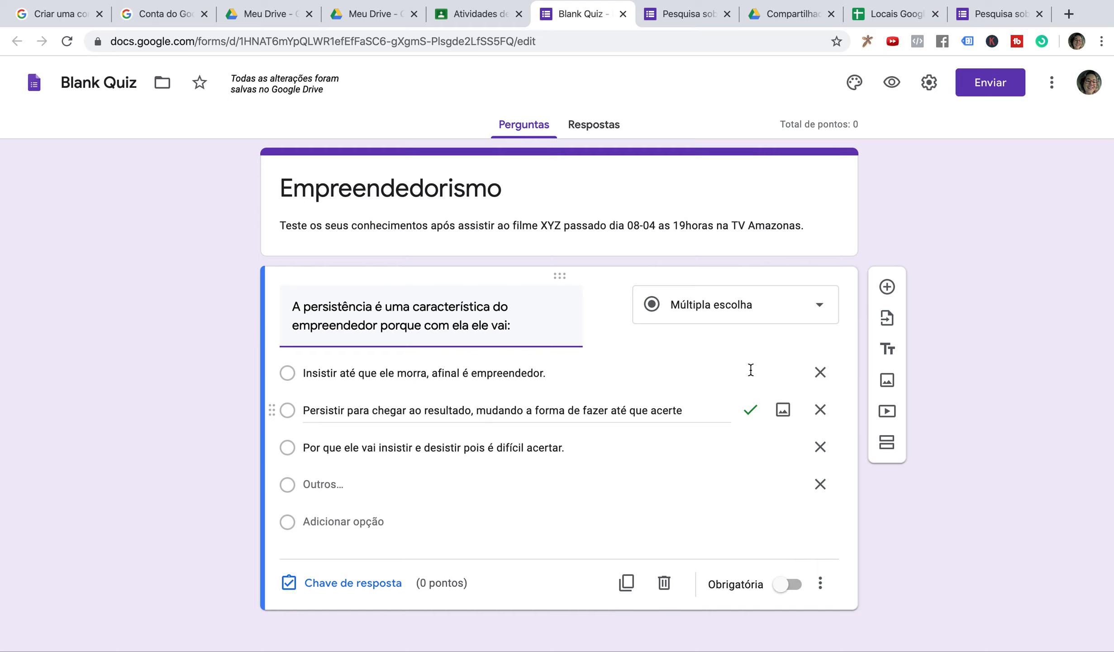
click(792, 585)
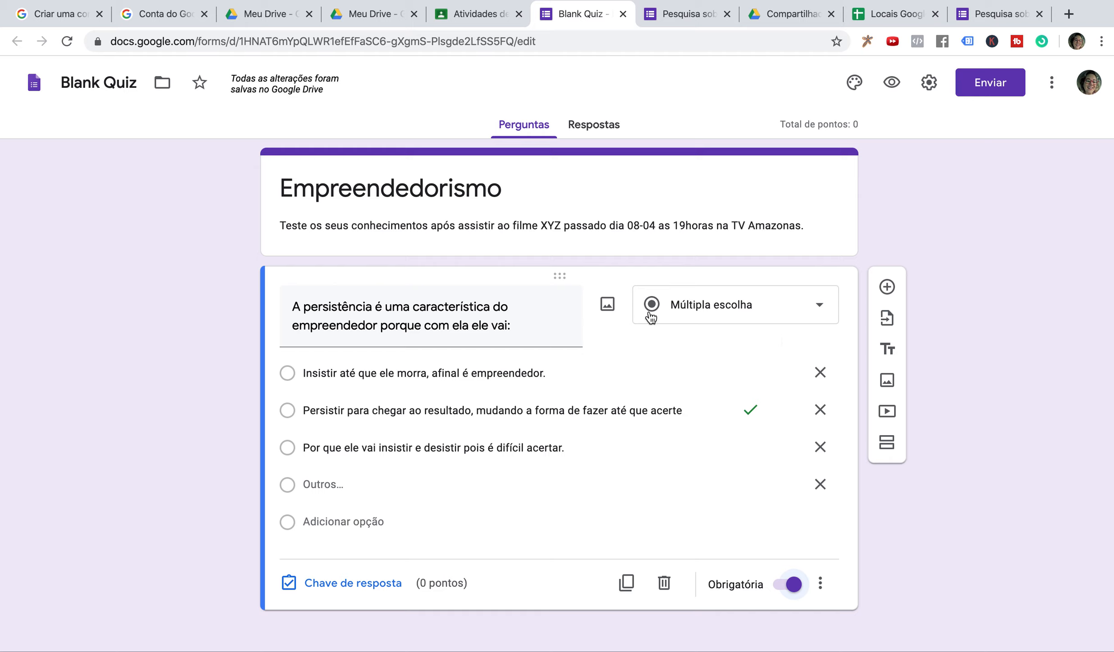
Examine the sources for inserting an image into the question, including Google image search, Photos and URL, and the quiz's total points.
click(613, 310)
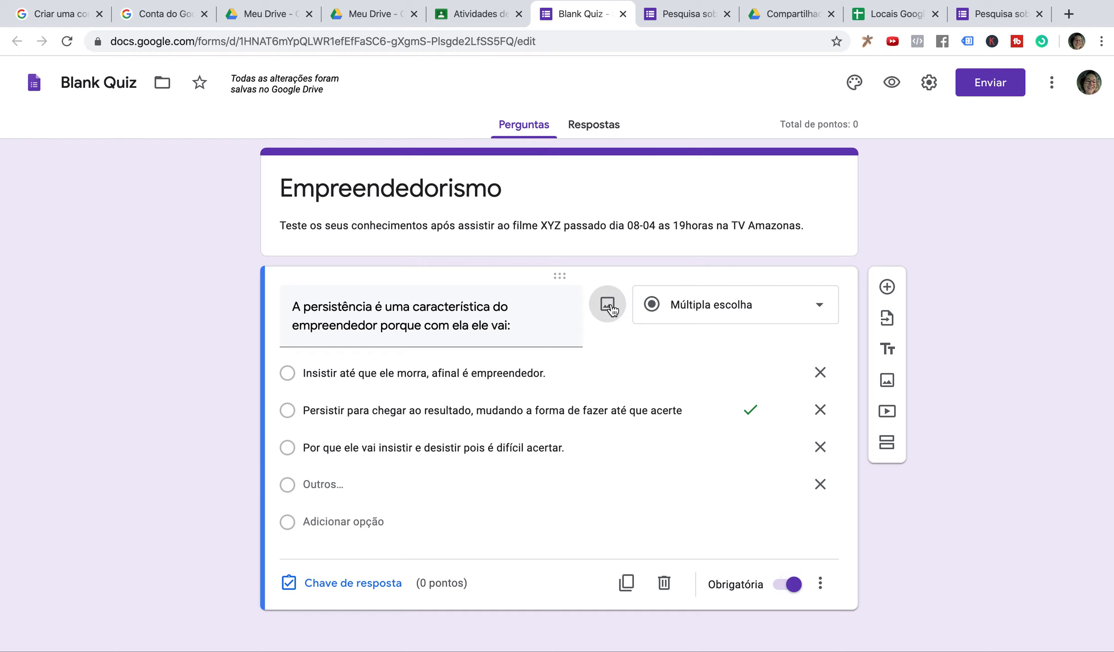
click(684, 204)
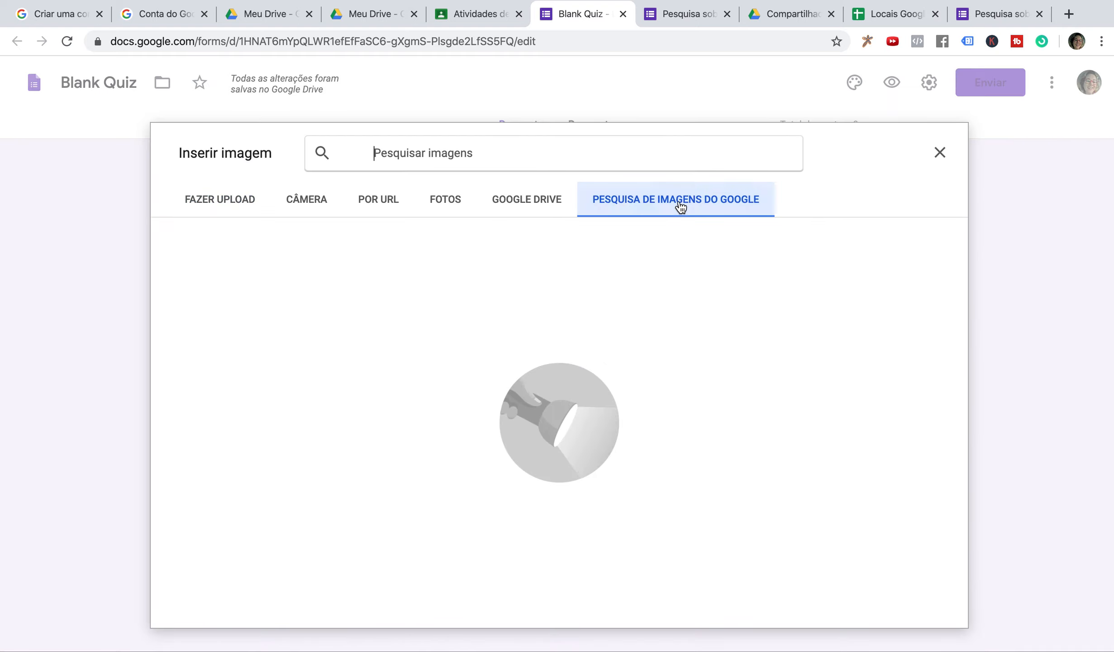
click(547, 211)
click(441, 212)
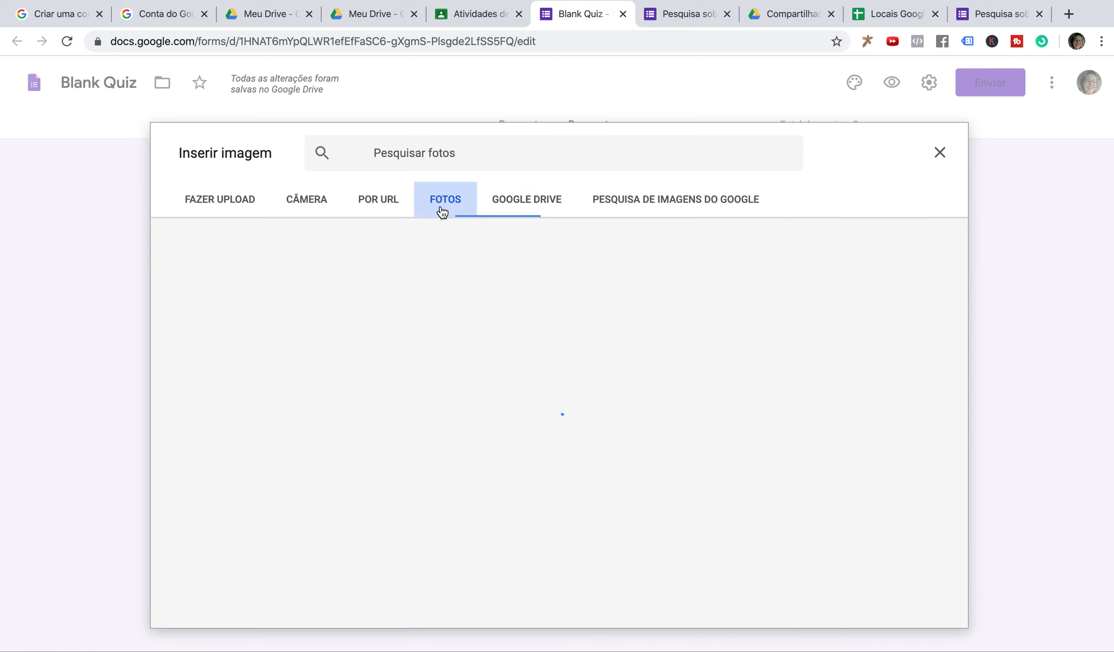
click(387, 206)
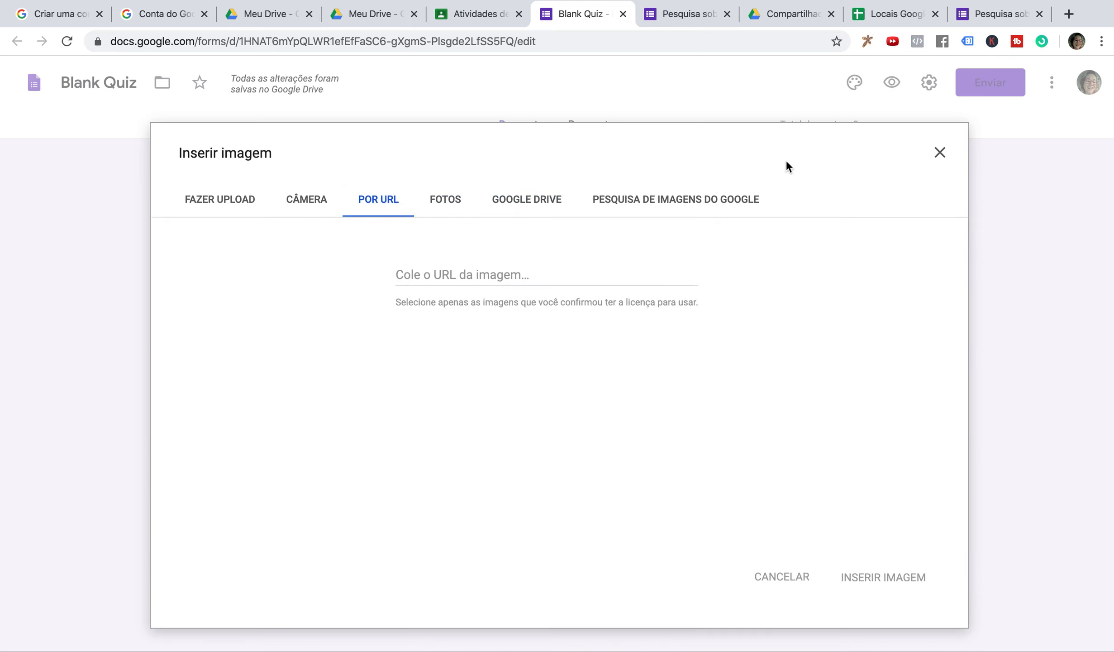
click(941, 153)
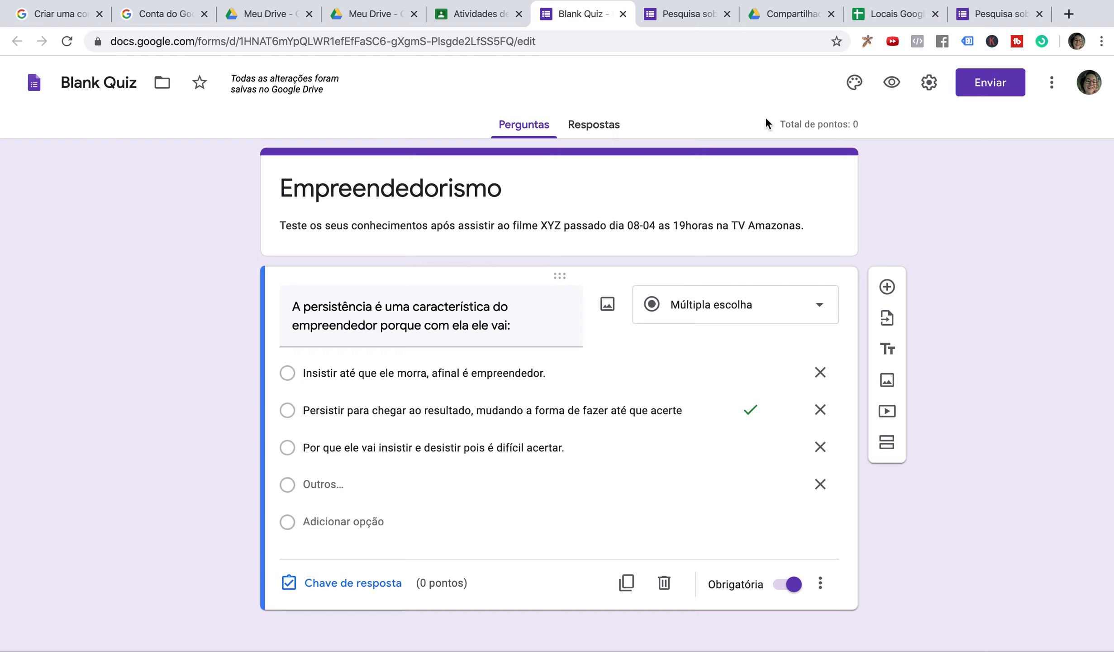
drag(779, 123, 858, 123)
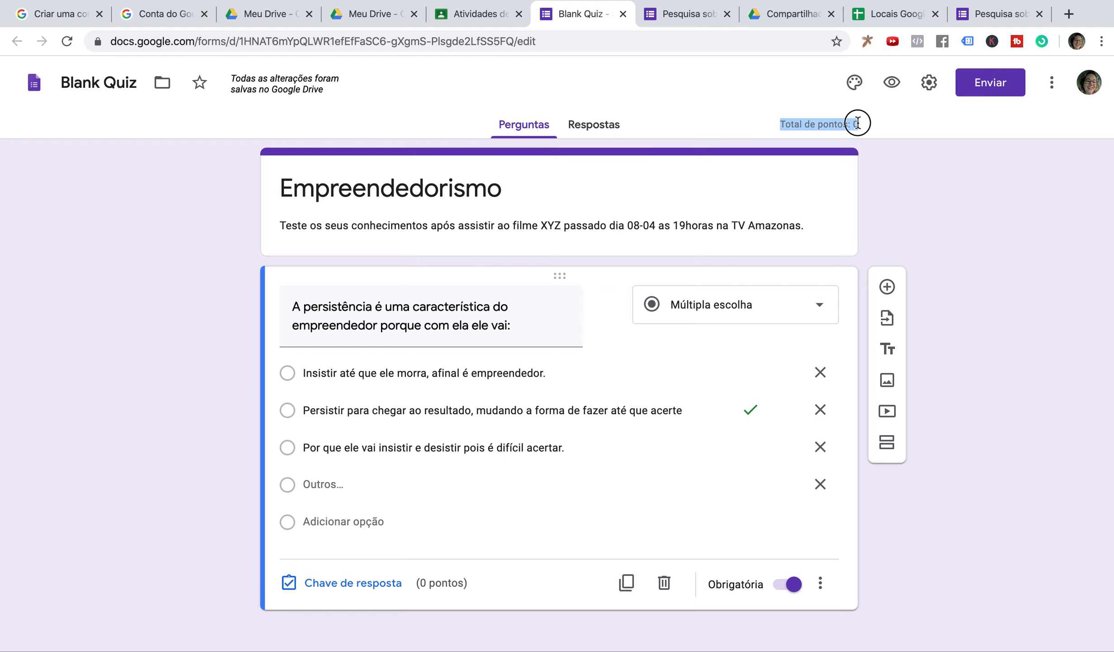
Add a separate paragraph to the form description reading "Essa atividade contempla o curriculum de ensinamentos da disciplina X".
click(811, 224)
click(810, 224)
key(Return)
key(Return)
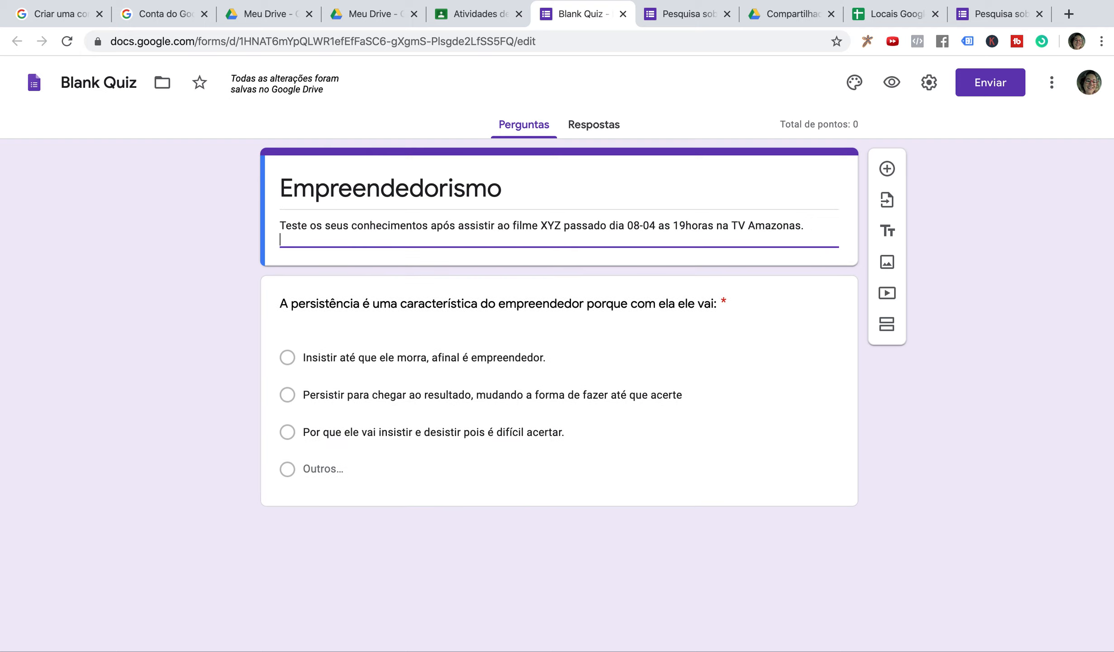
text(Essa a)
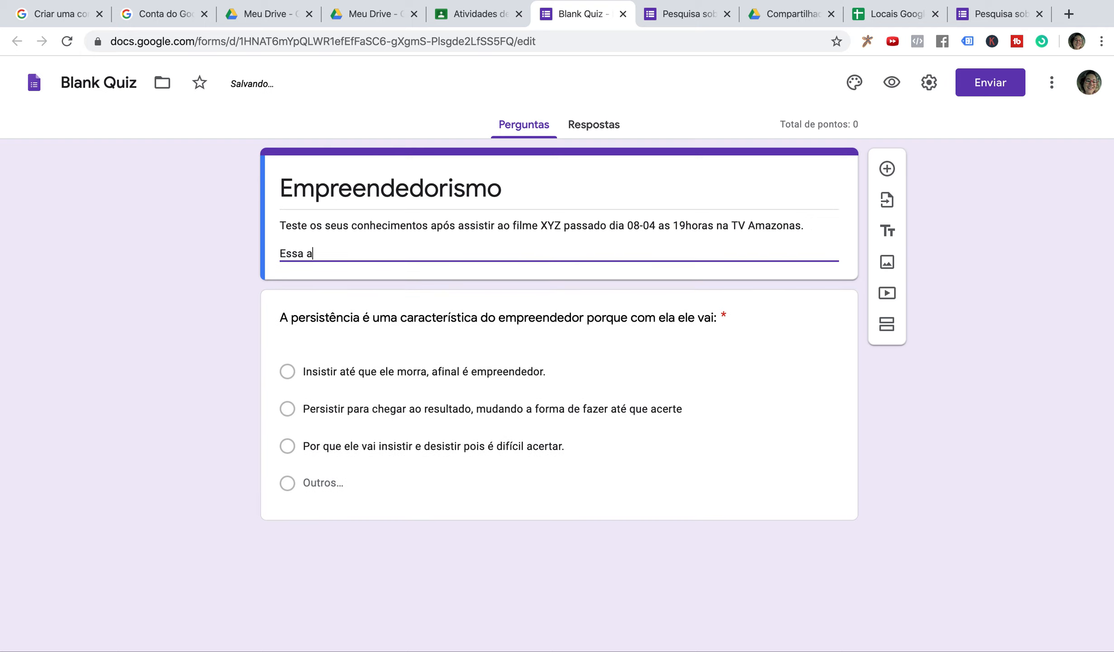
text(tividade é)
key(BackSpace)
text(contempla o c)
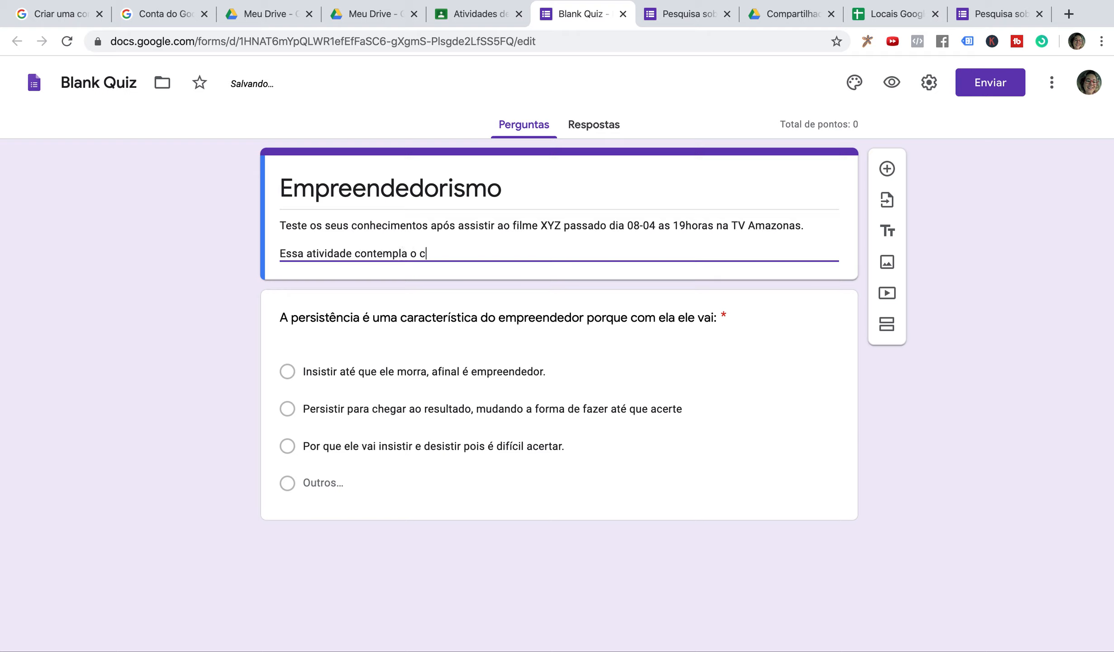
text(ur)
text(uriculum de ensinamo)
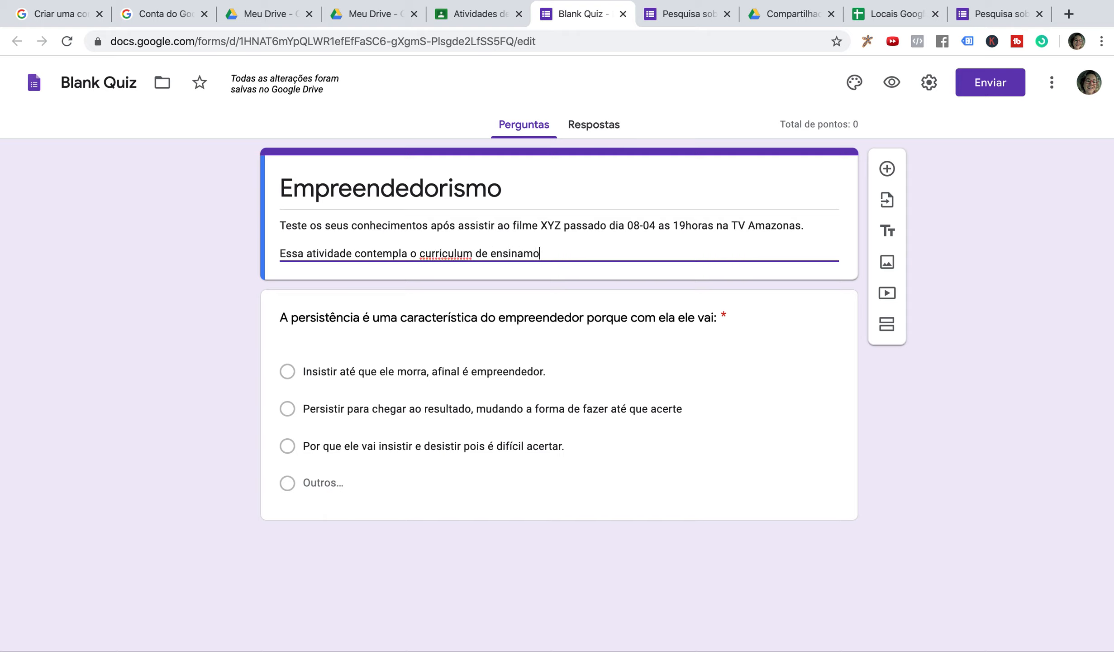
text(e)
key(BackSpace)
key(BackSpace)
text(entos da discio)
text(lina X)
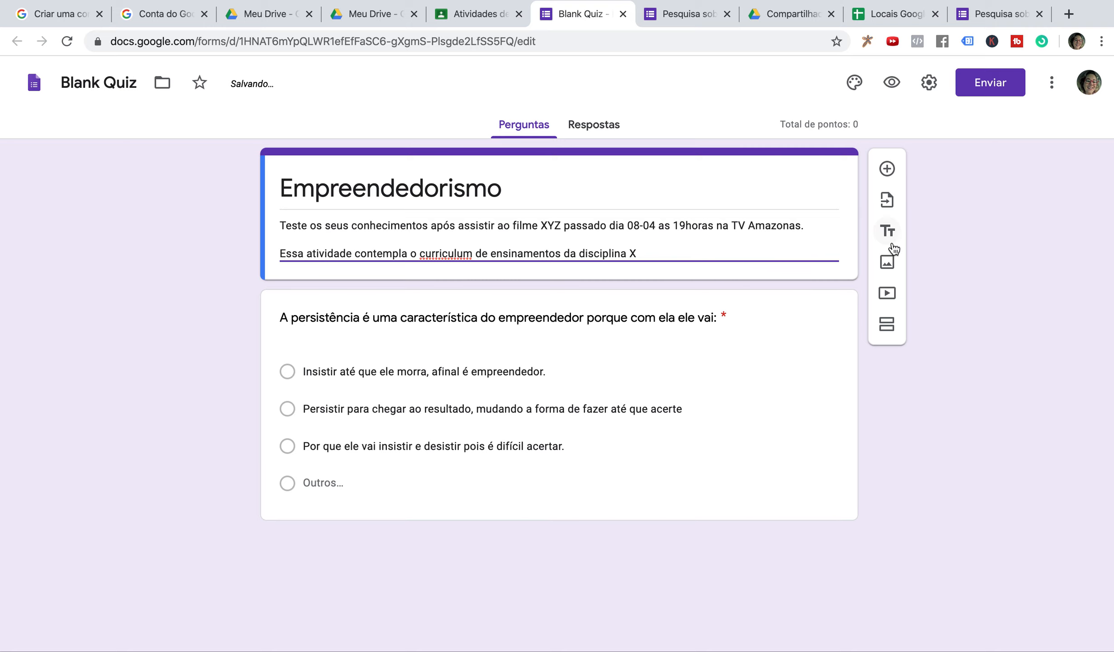
Add a blank multiple-choice question after the persistence question, with an untitled title-and-description block below it.
click(714, 471)
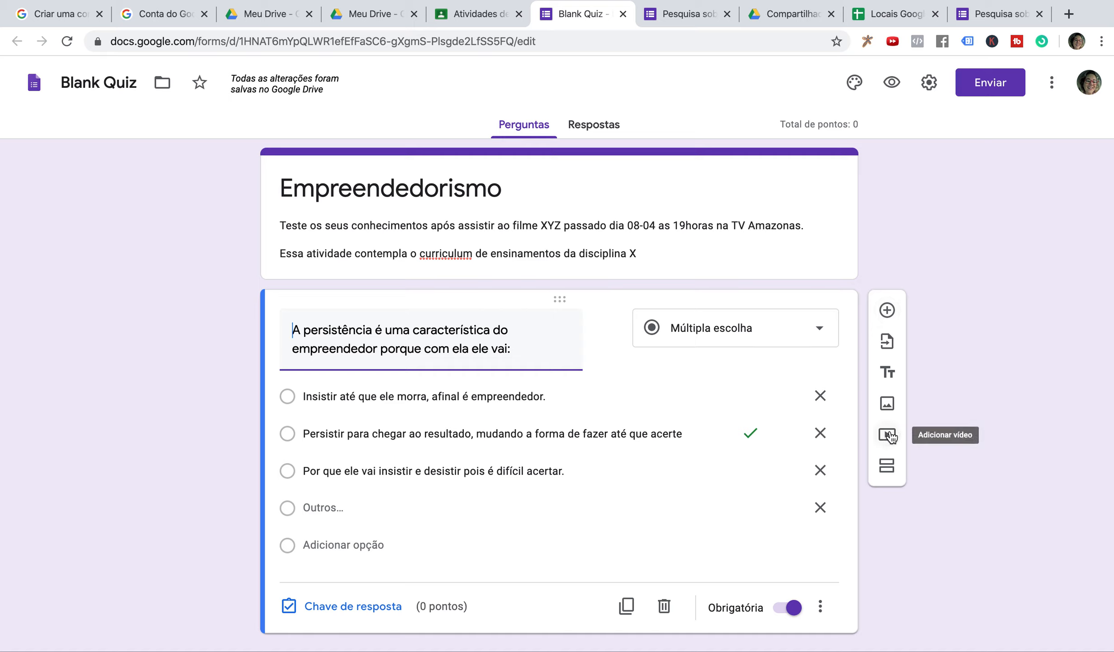
click(888, 310)
click(764, 469)
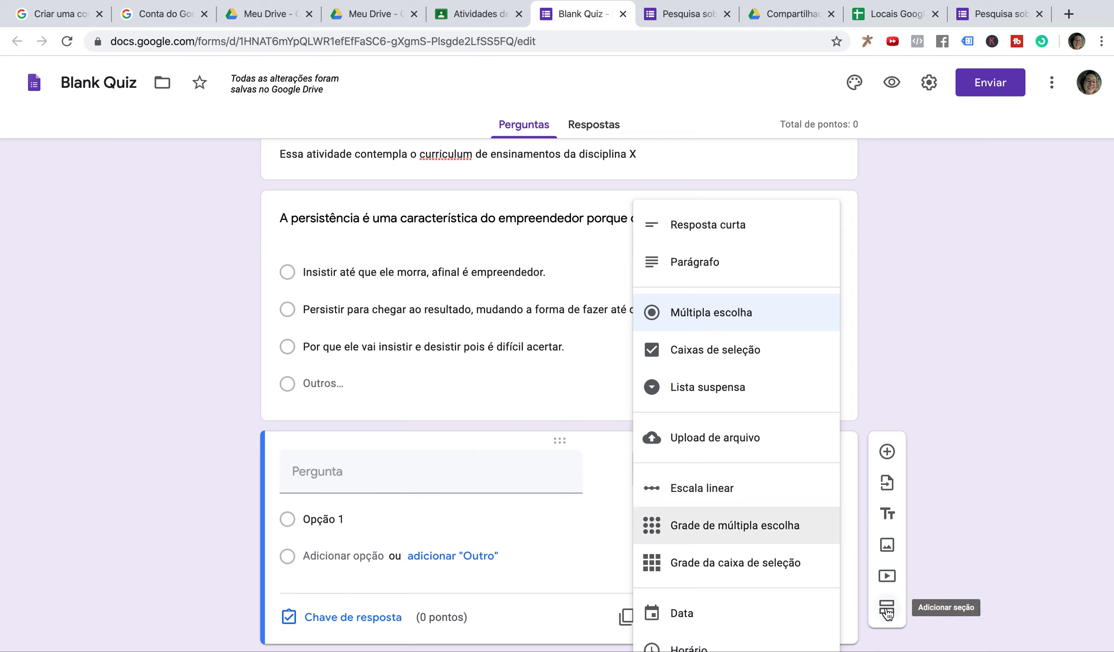
click(888, 515)
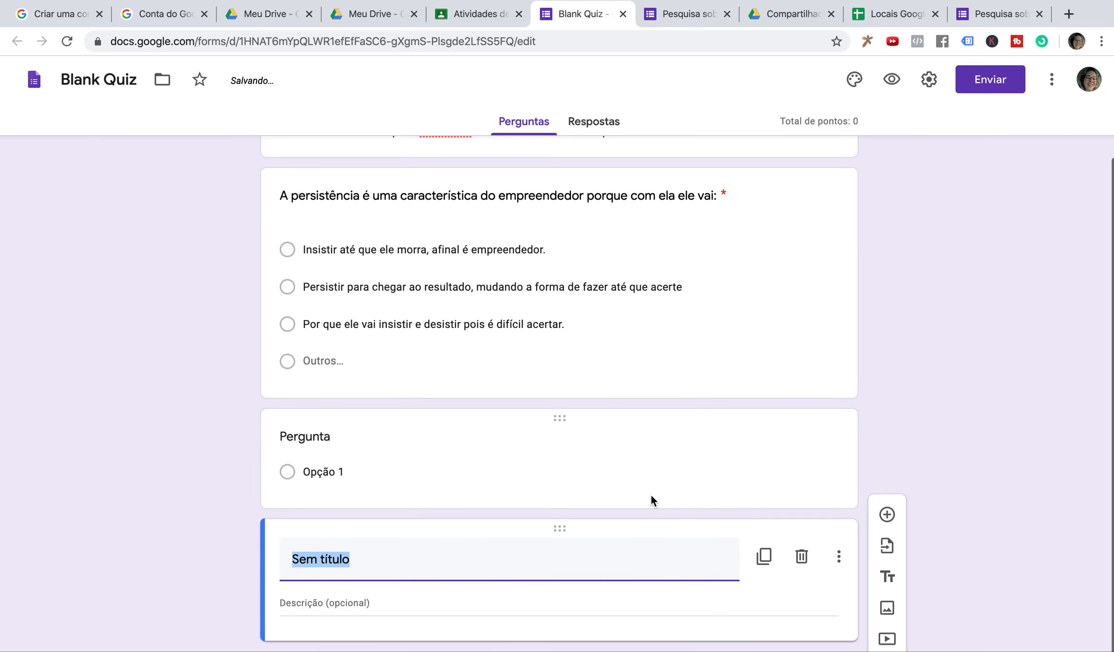
click(779, 450)
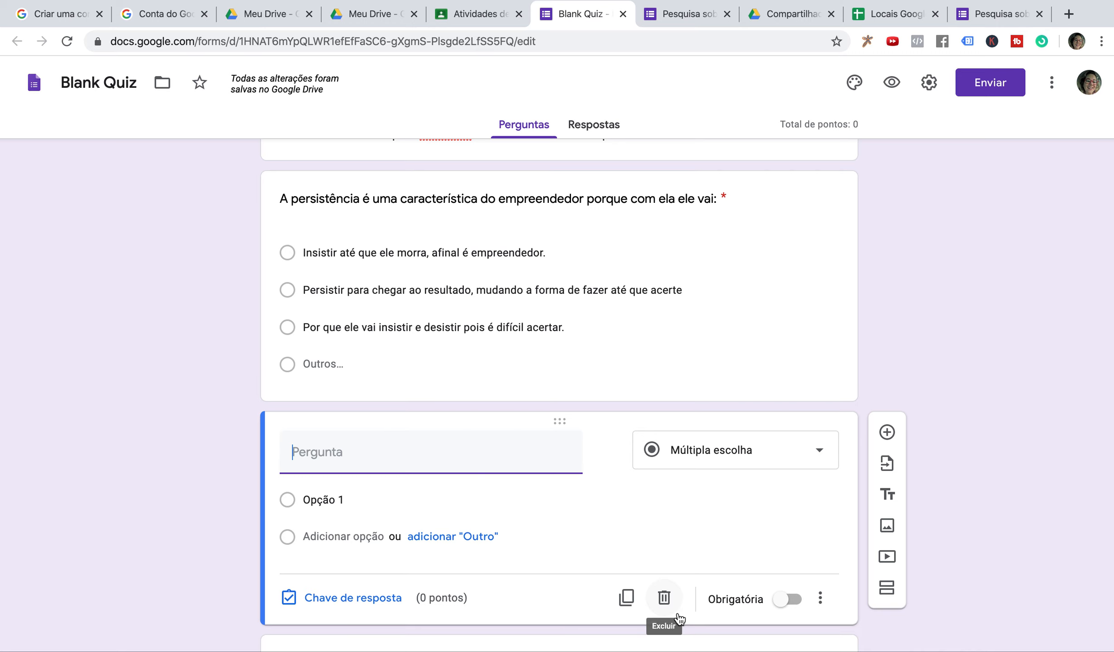
Delete the blank question and title the text block below it "Parabéns você concluiu e essa atividade não computa como avaliação.".
click(665, 599)
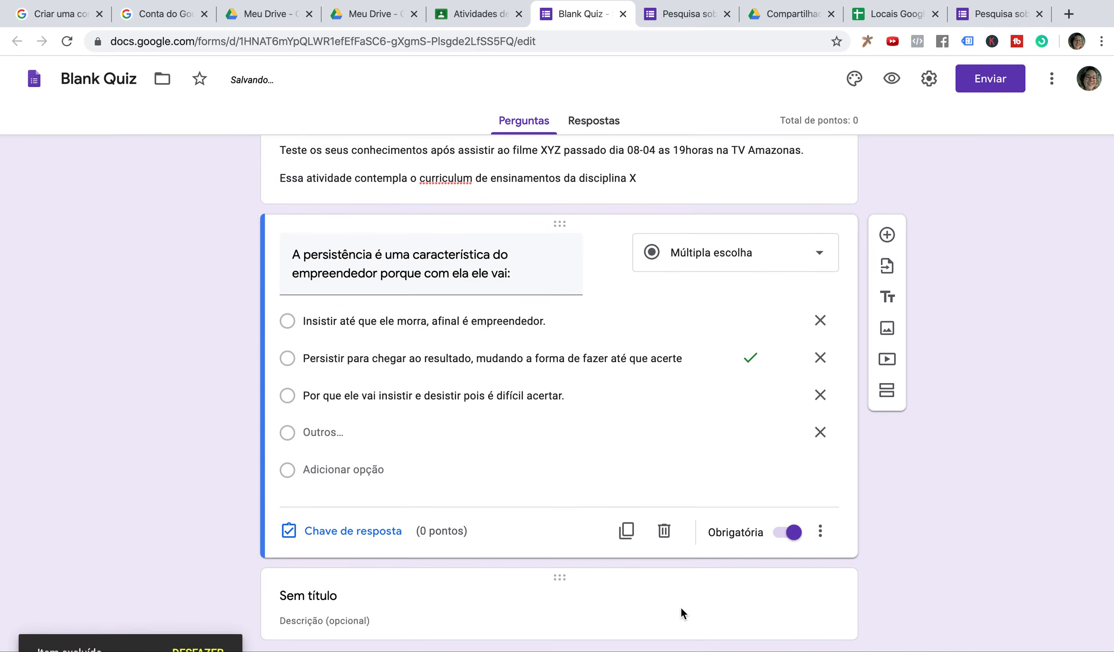
click(382, 601)
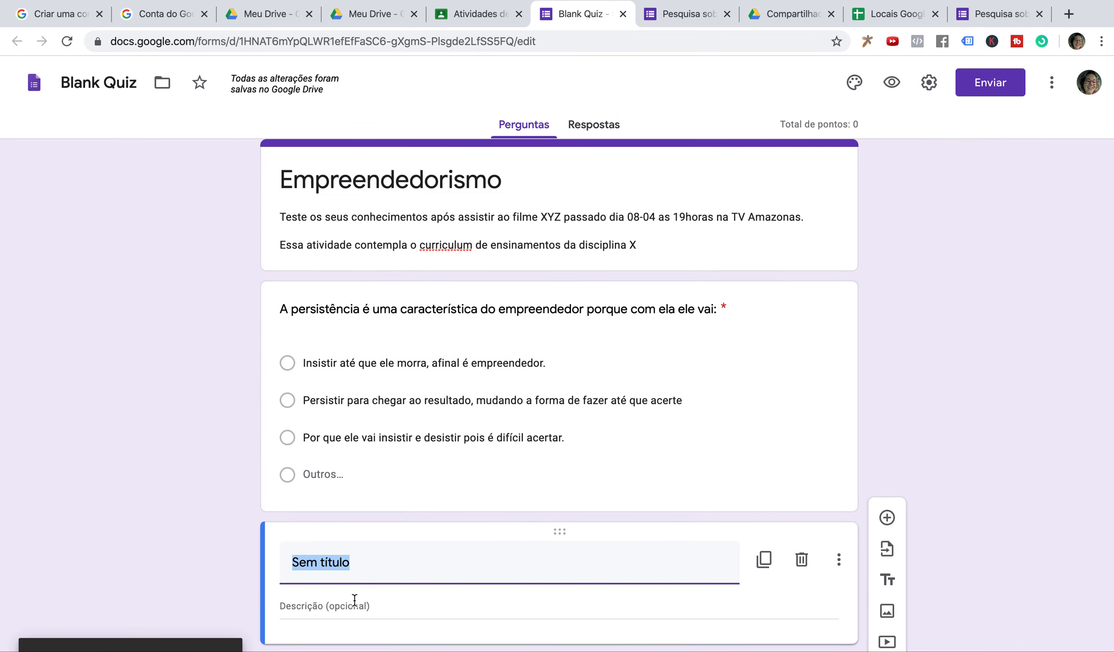
text(Parabéns )
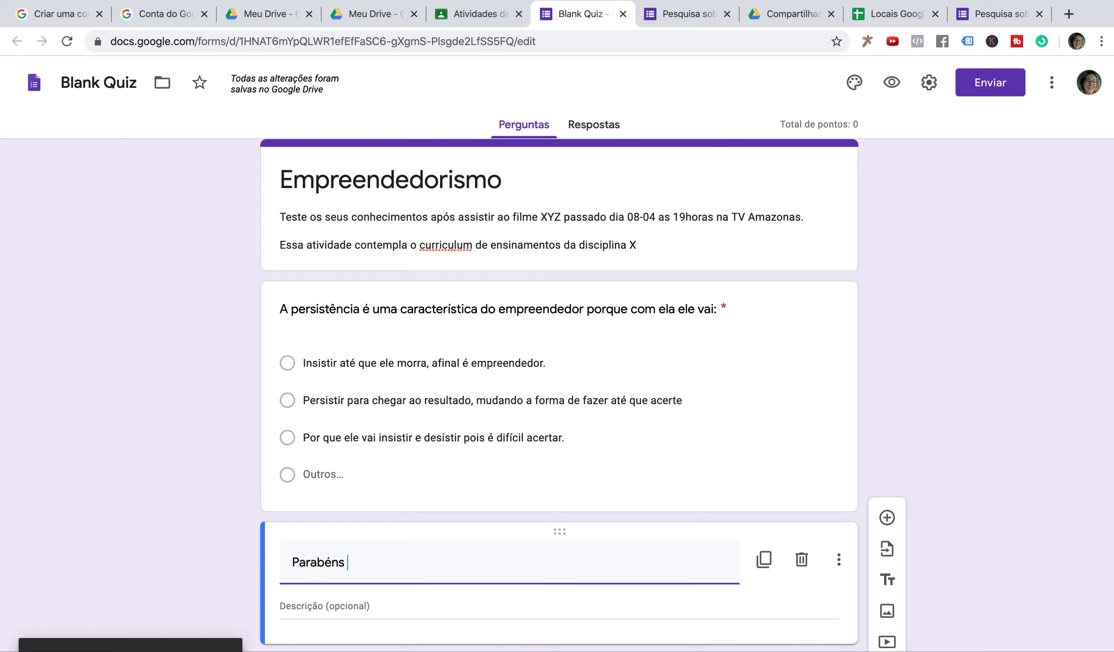
text(você cpm)
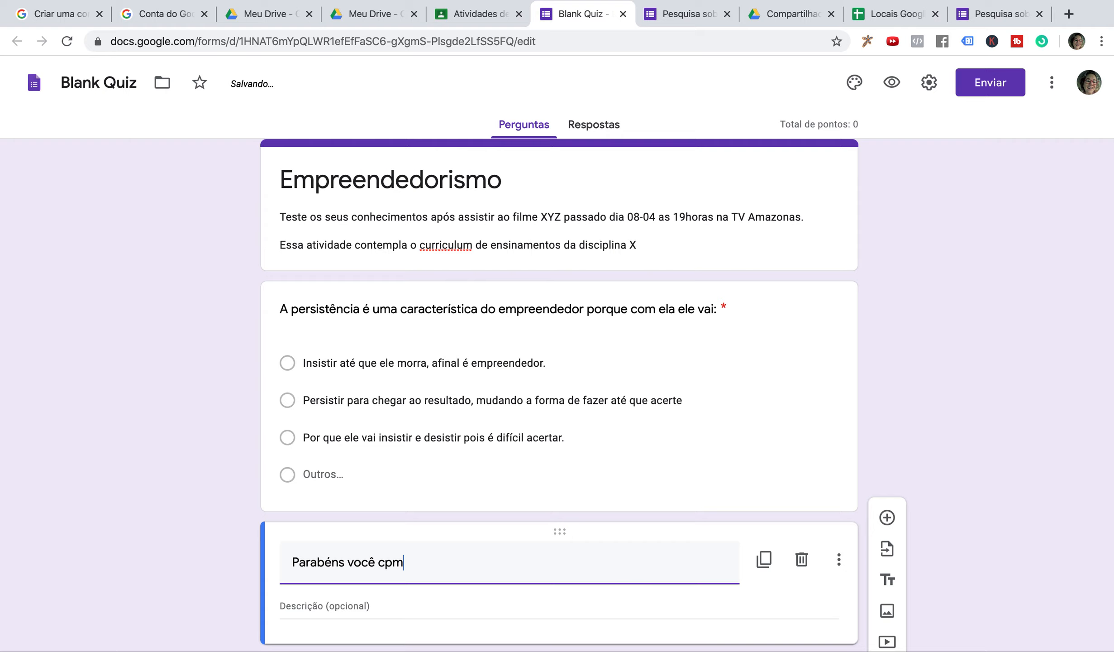
key(BackSpace)
key(BackSpace)
key(BackSpace)
key(BackSpace)
text(copn)
key(BackSpace)
key(BackSpace)
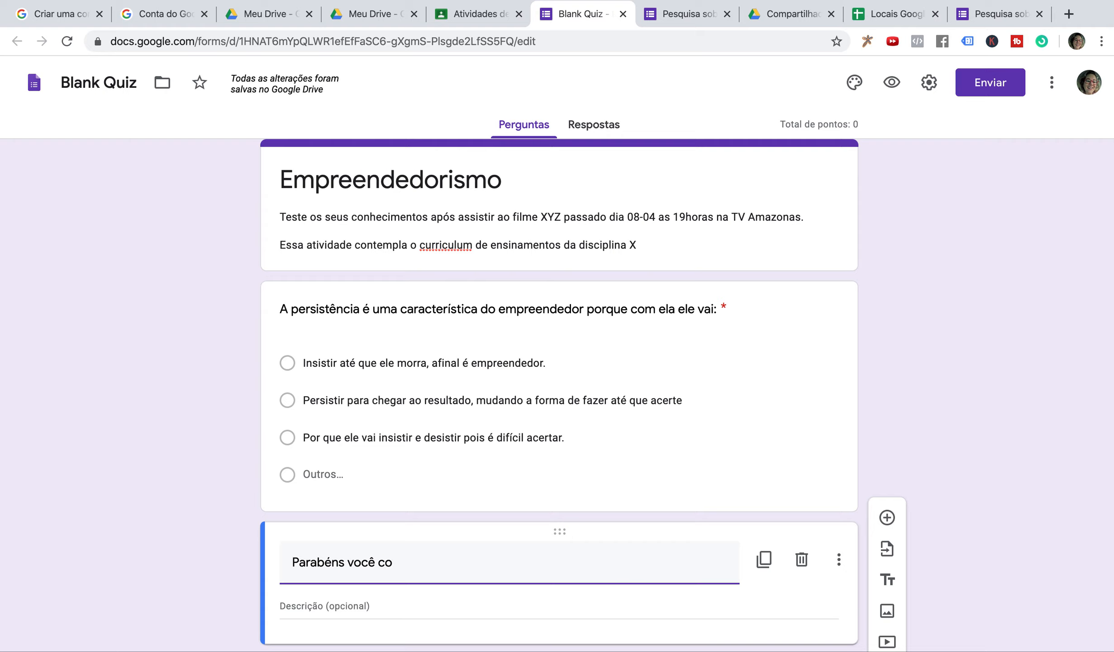
text(ncluiu e essa atividade n)
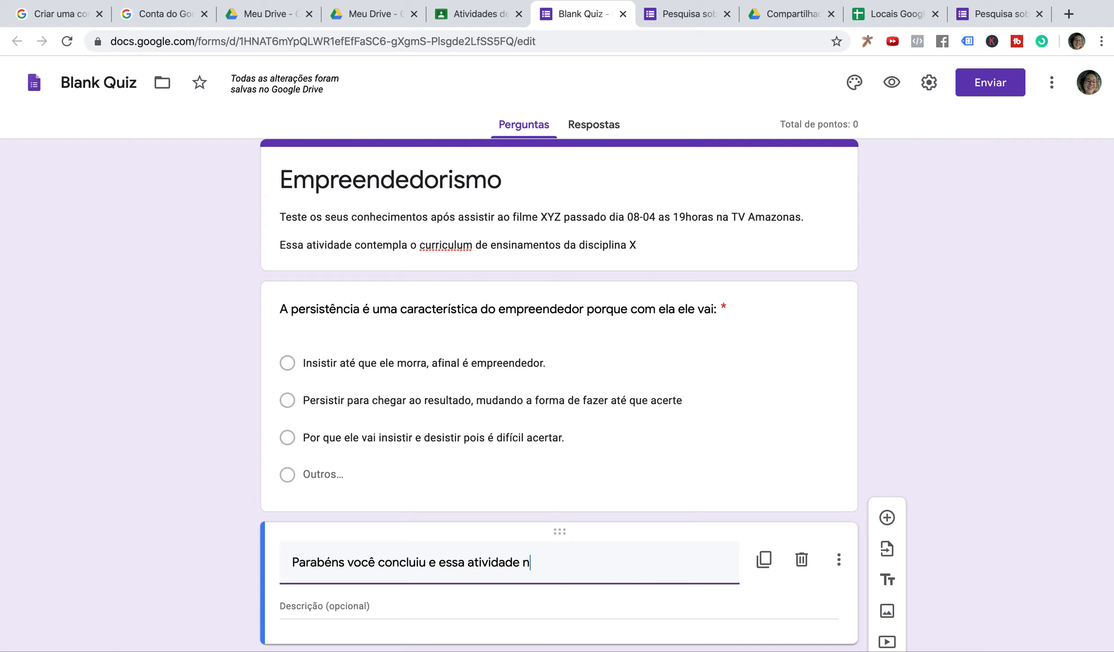
text(ão computa como ava)
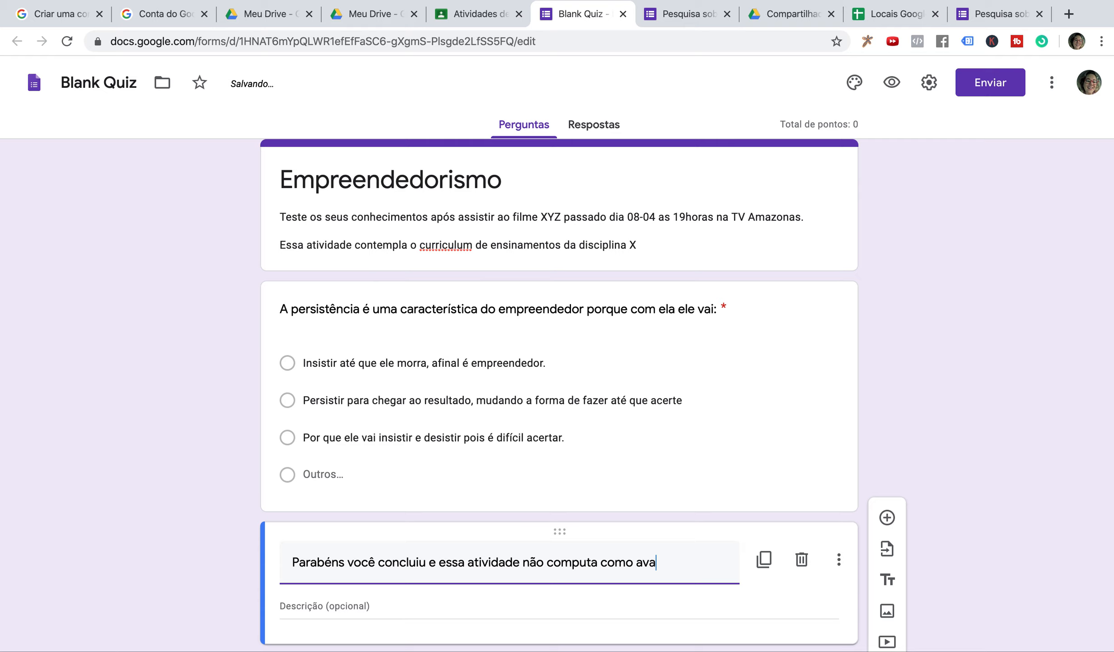
text(liação.)
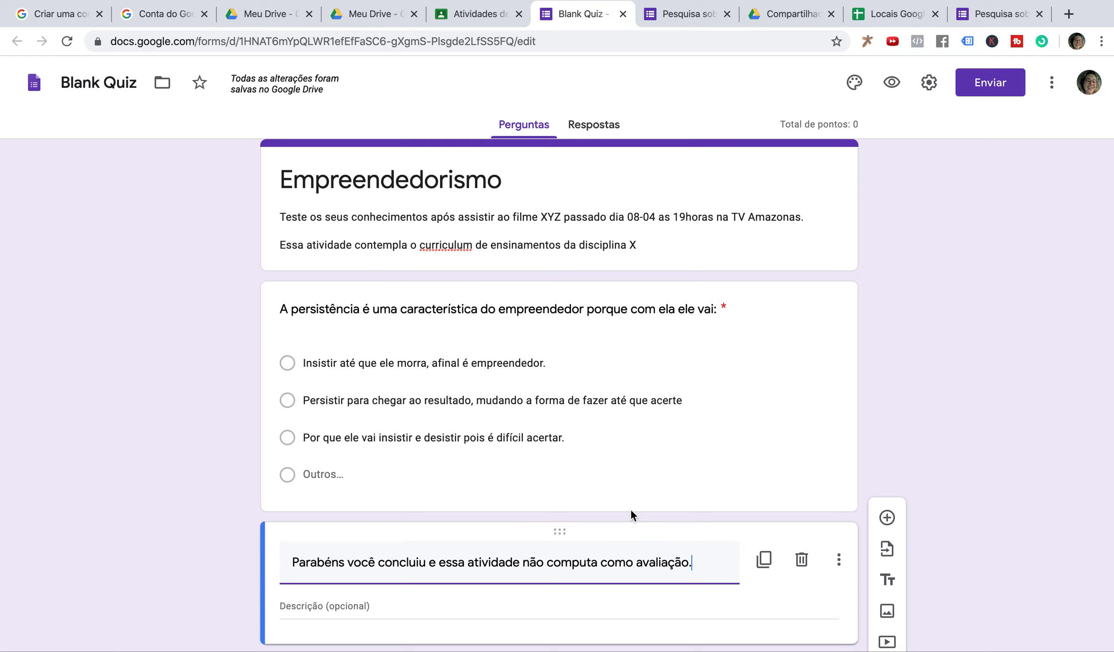
click(962, 453)
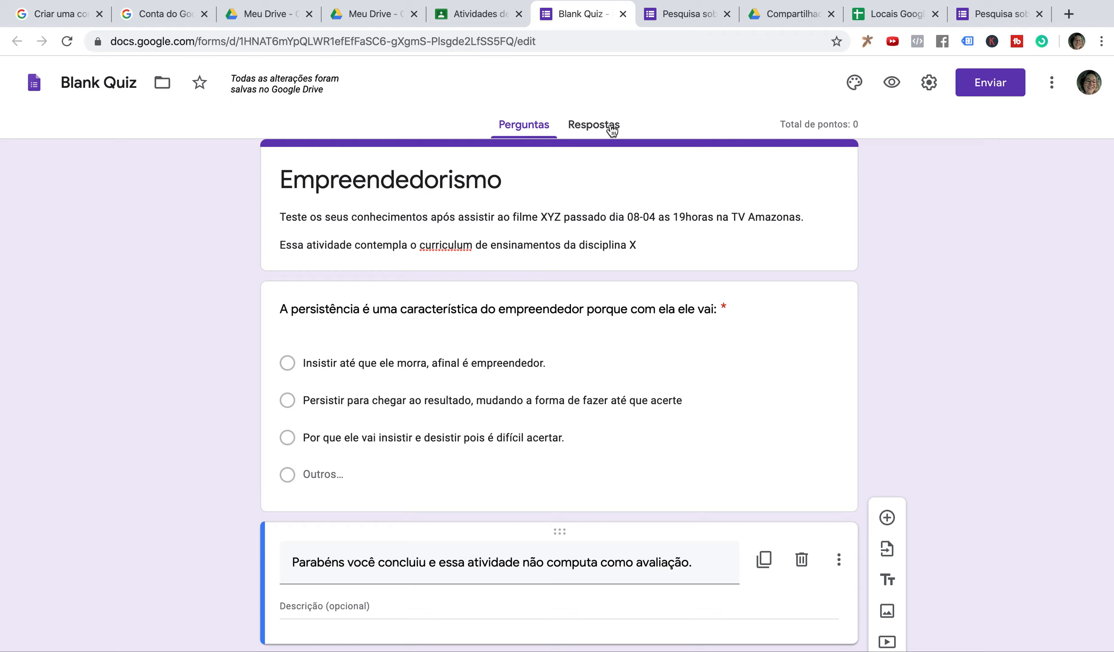
Add a short-answer question titled "Nome" directly after the persistence question.
click(833, 284)
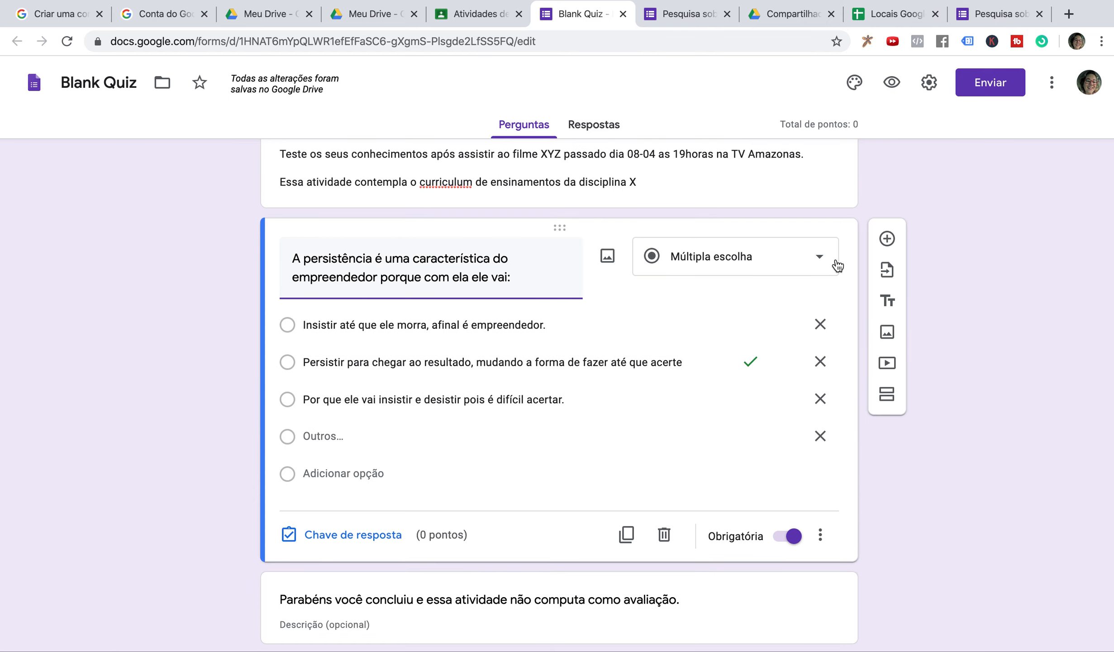
click(888, 237)
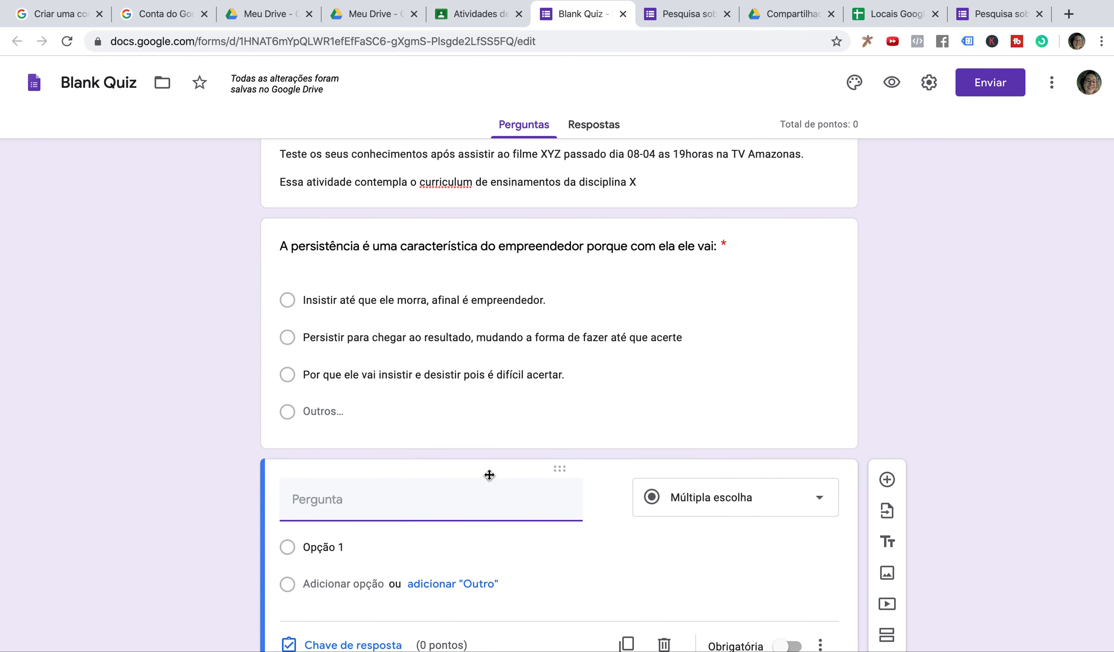
click(448, 490)
text(Nome)
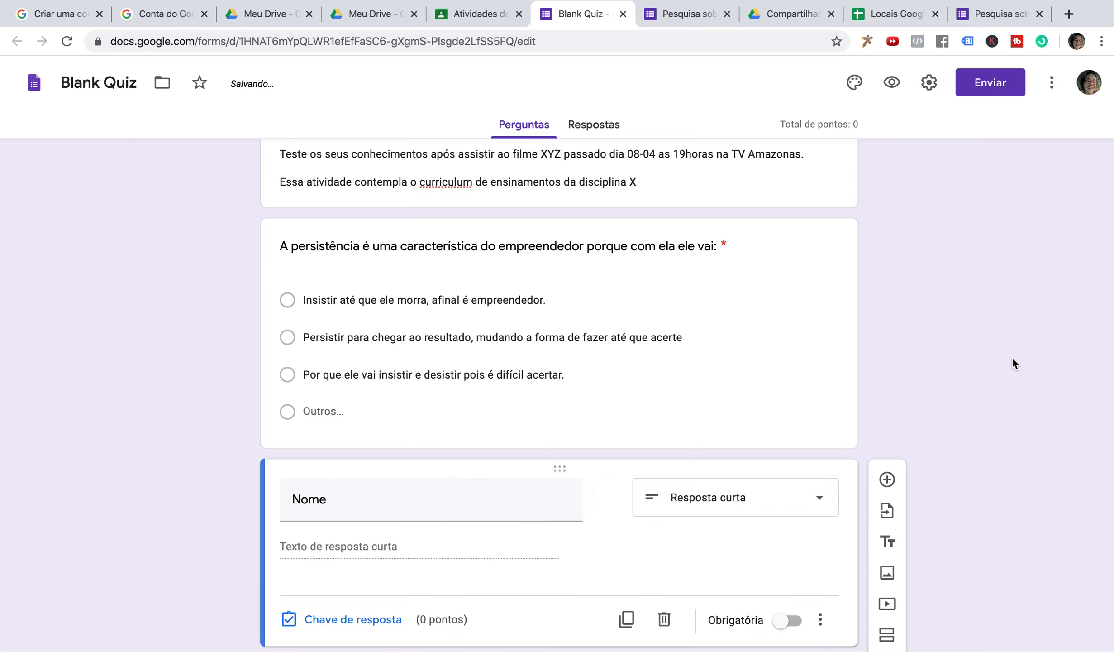
Move the "Nome" question above the persistence question so it is the first question in the form.
scroll(695, 348, up, 3)
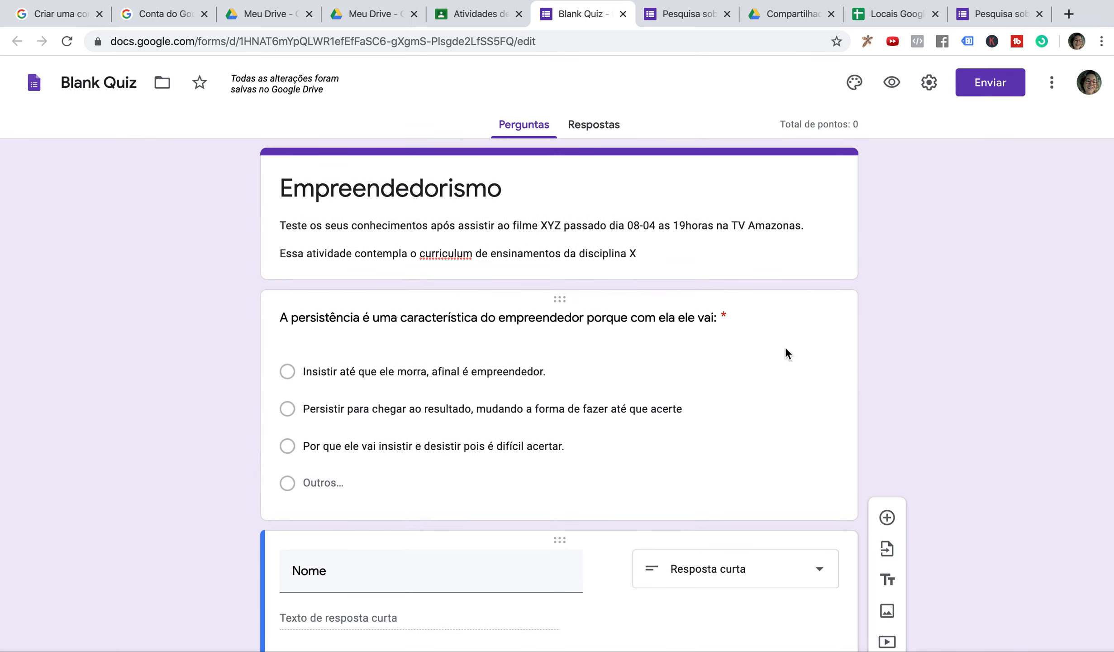
scroll(614, 490, down, 3)
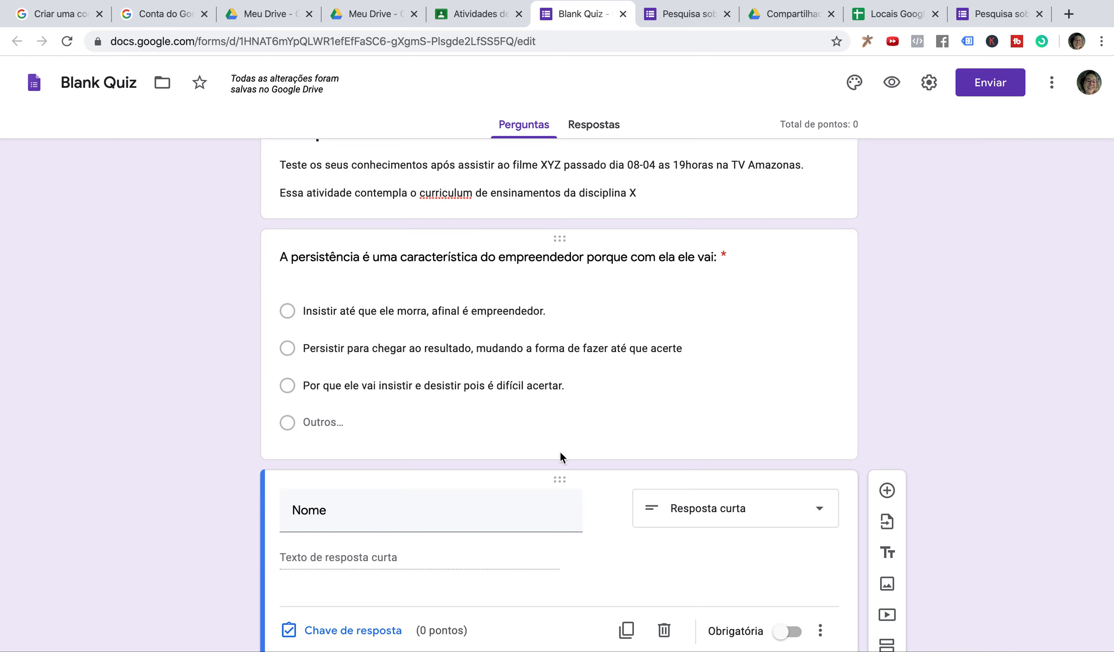
scroll(560, 480, up, 3)
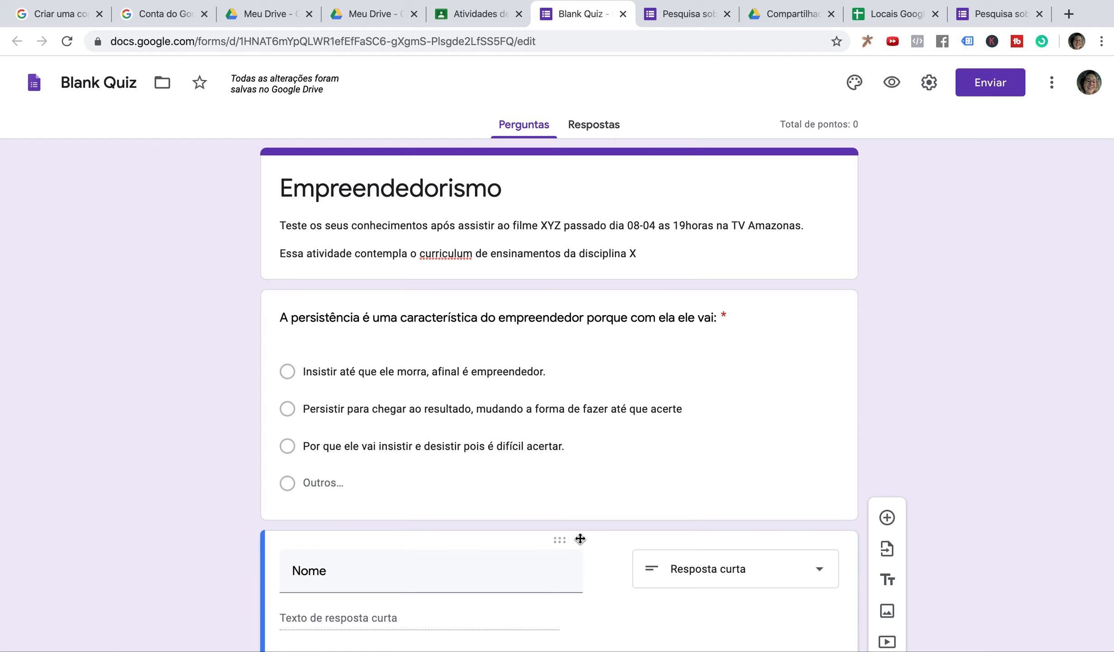
drag(561, 538, 577, 278)
drag(560, 539, 587, 487)
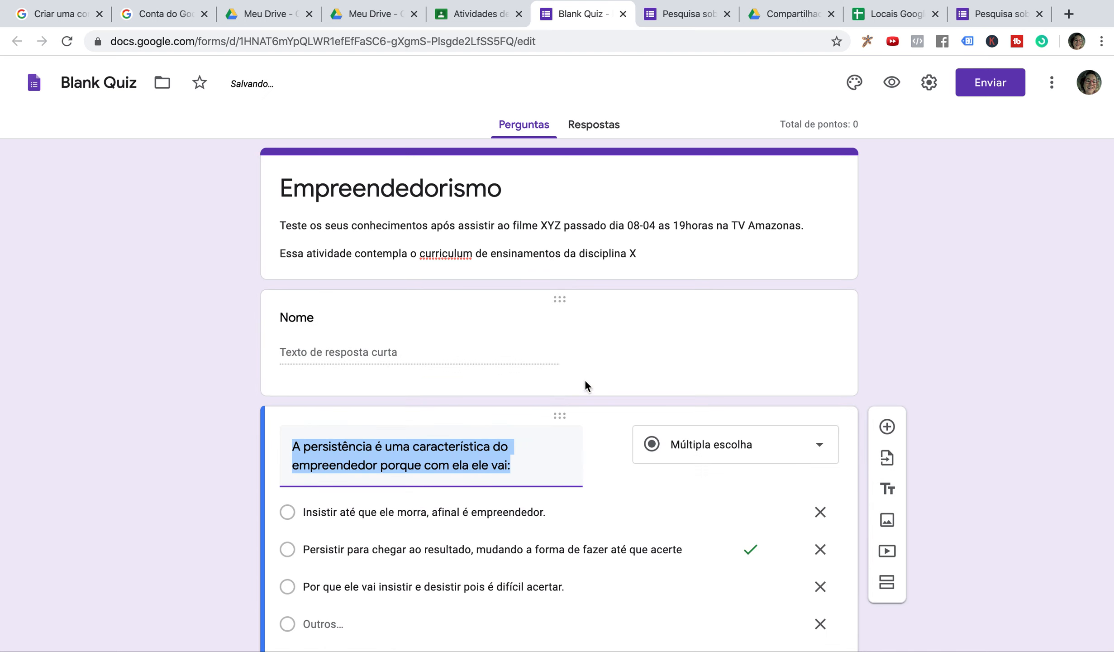
click(962, 327)
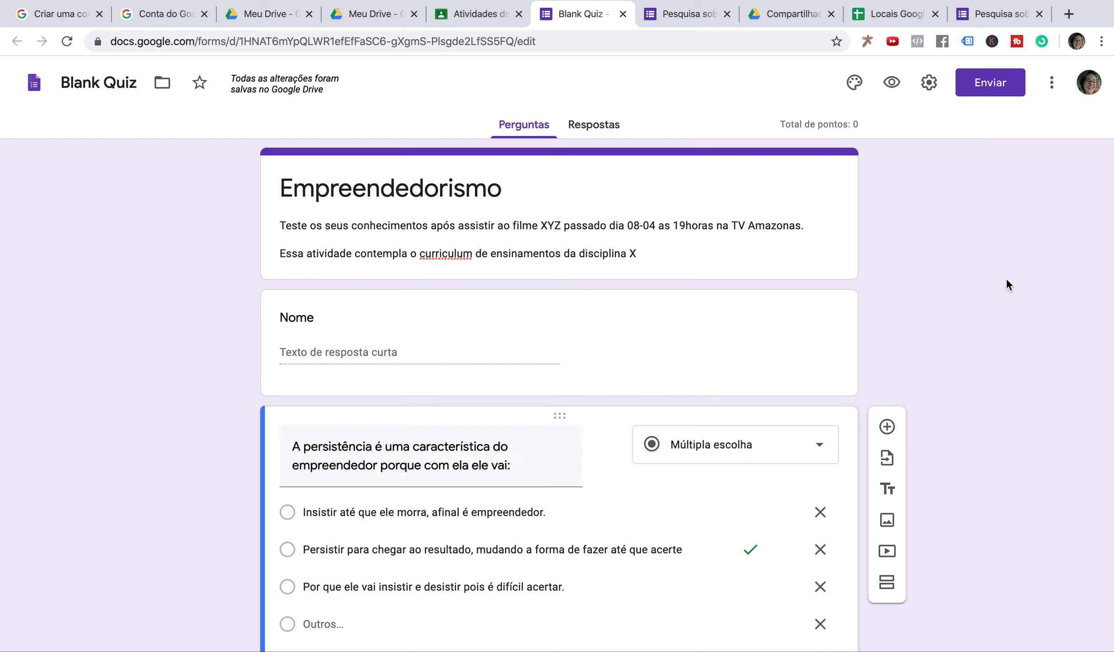
Examine the form's responses page, then return to the questions and review the persistence question.
click(594, 125)
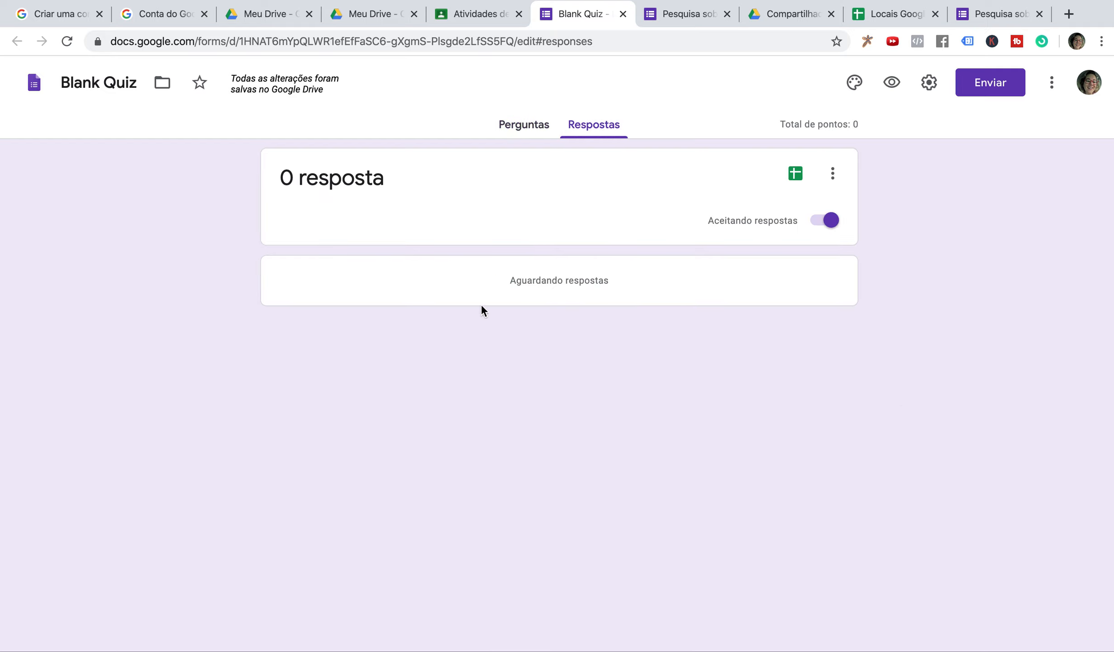
click(528, 135)
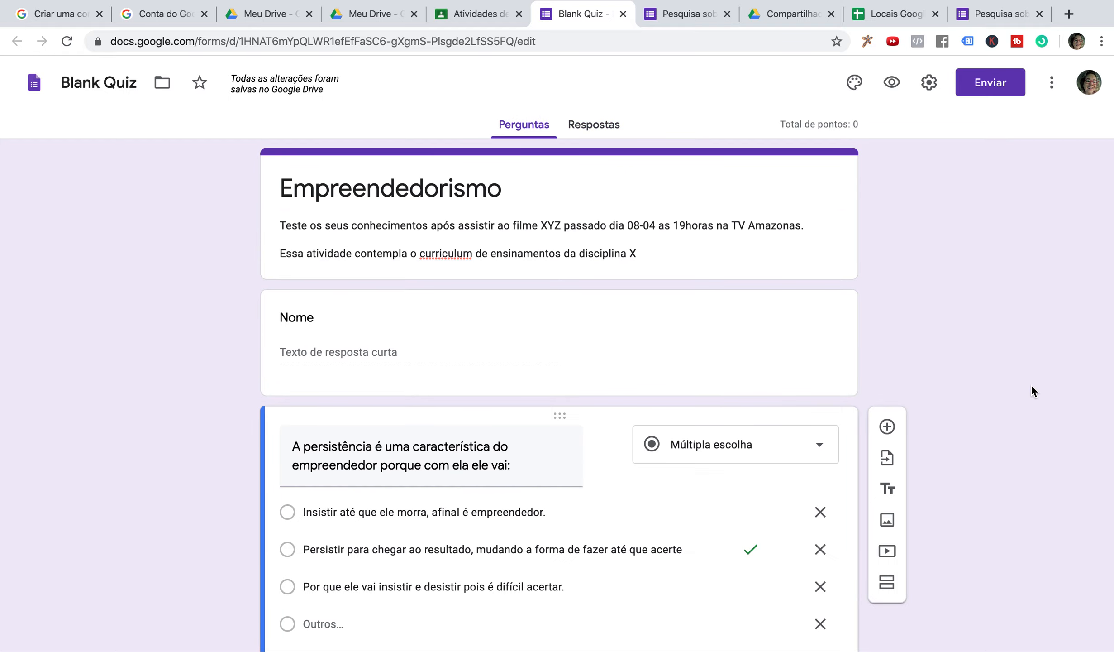
scroll(1033, 391, down, 3)
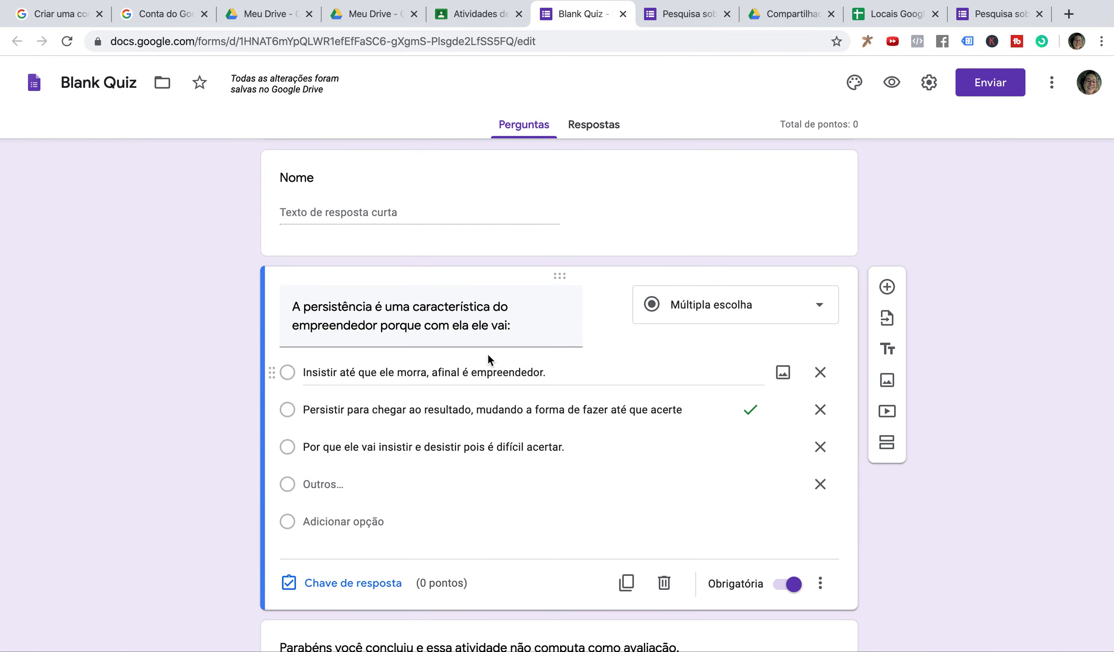
Change the form's theme colour to dark blue.
scroll(1021, 292, up, 3)
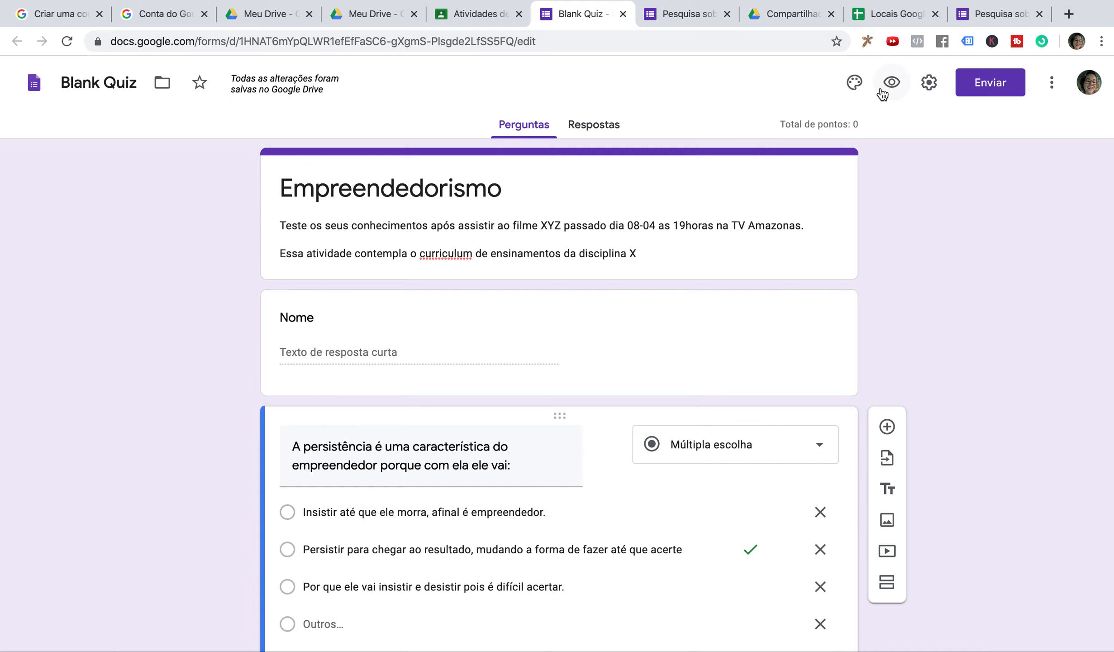
click(860, 91)
click(970, 326)
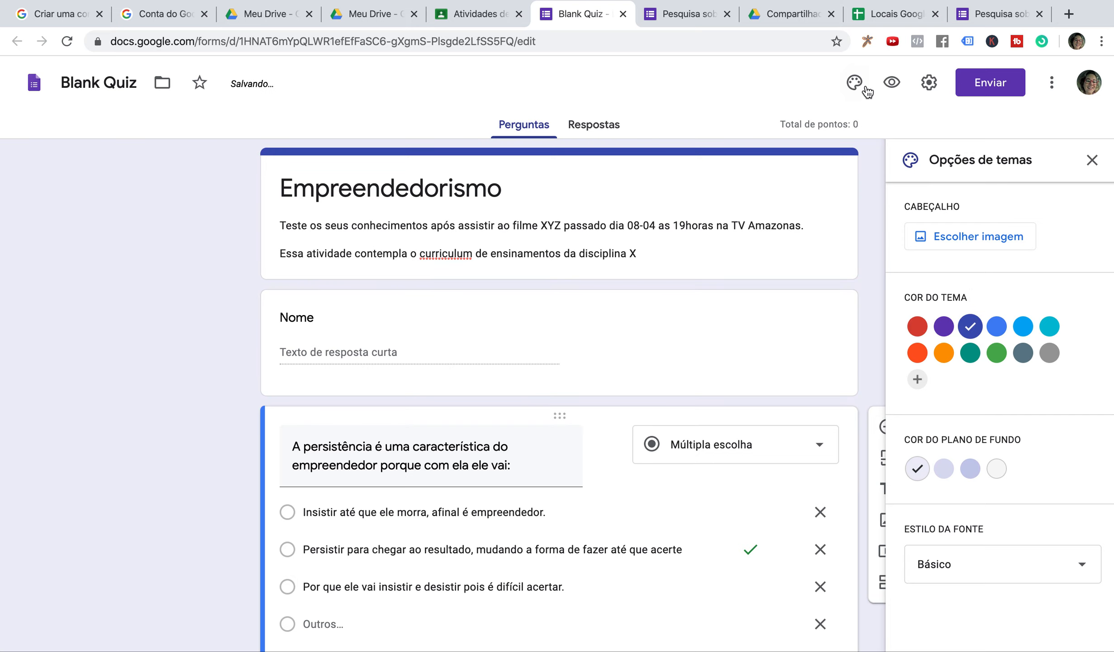
In the form's presentation settings, enter "Parabéns você concluiu a atividade." as the confirmation message.
click(932, 87)
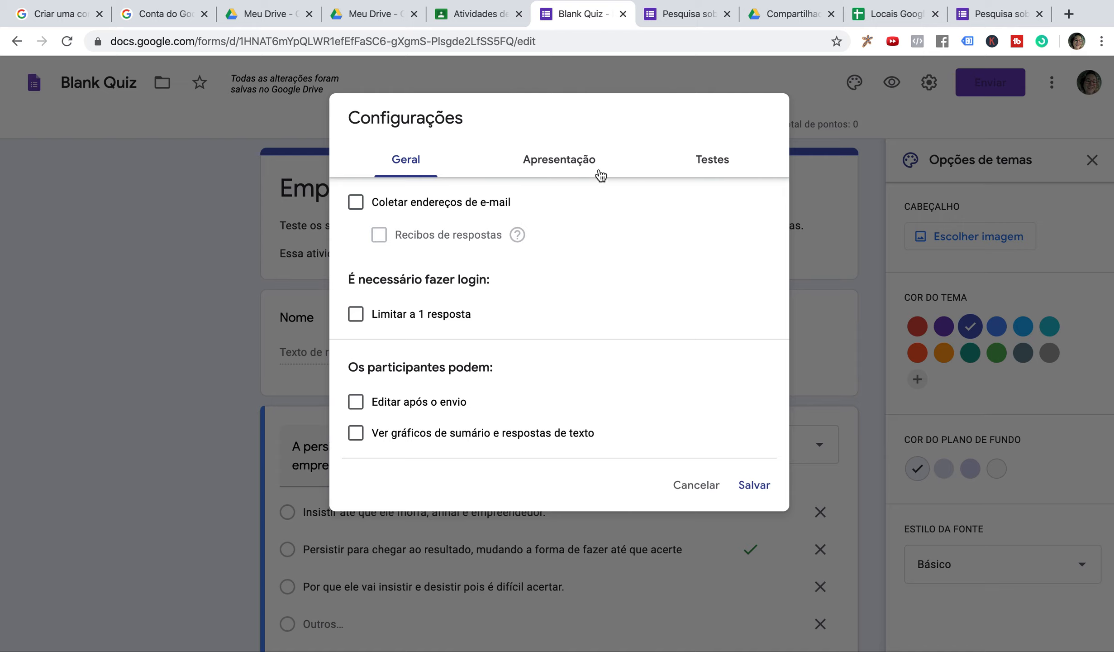
click(565, 170)
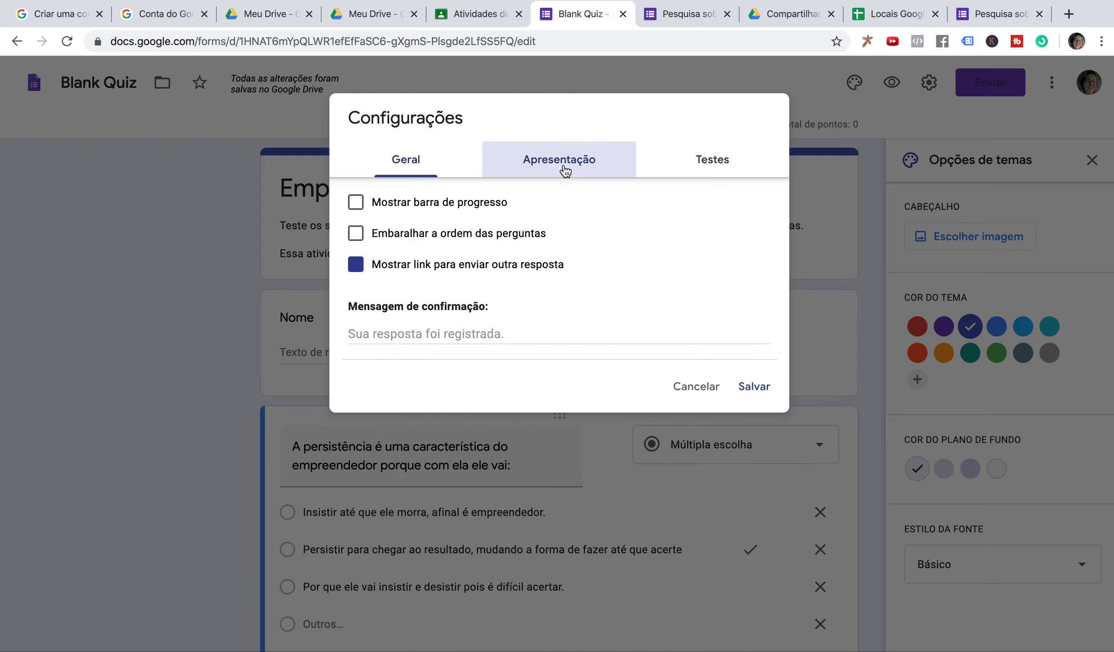
click(515, 340)
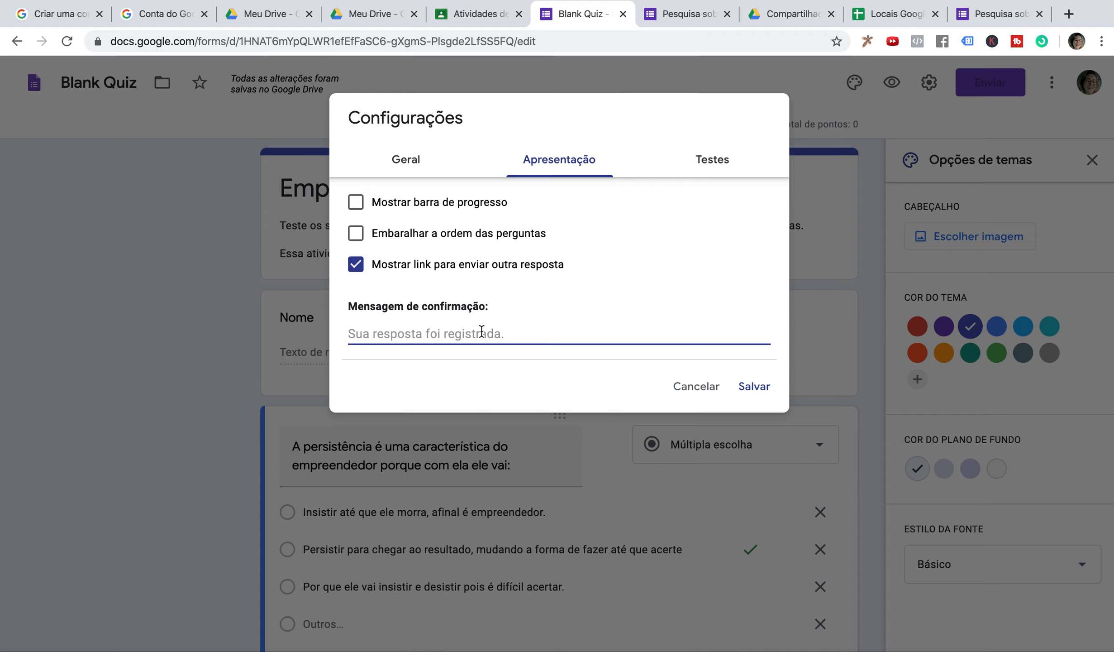
text(S)
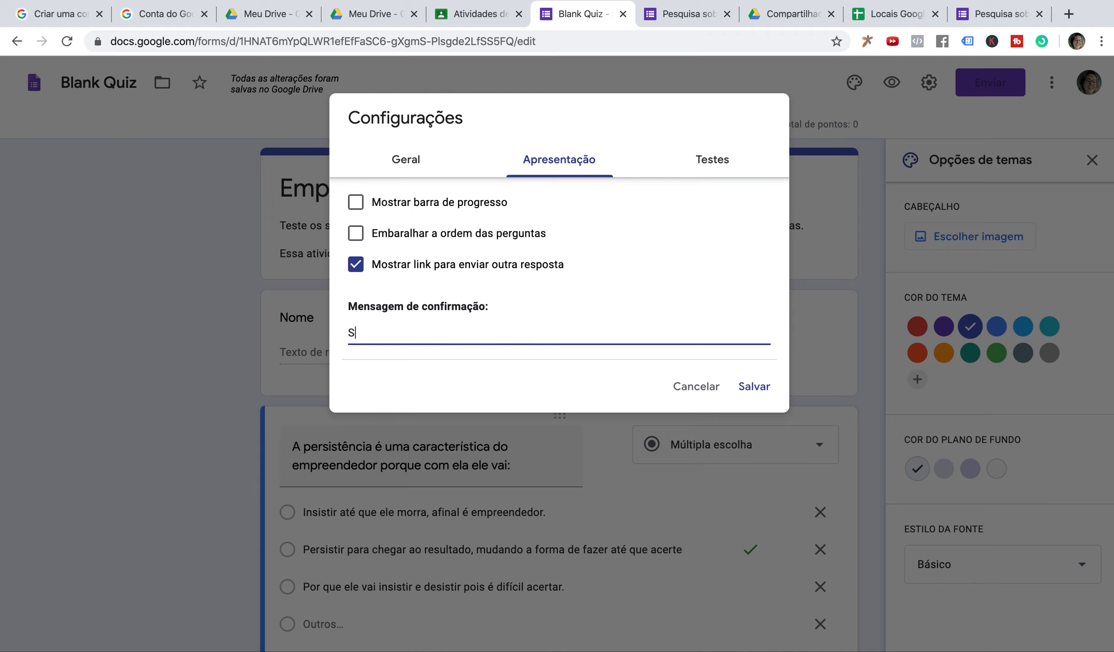
key(BackSpace)
text(Par)
text(ab'nes)
text(;én)
text(éns voc^e concluiu)
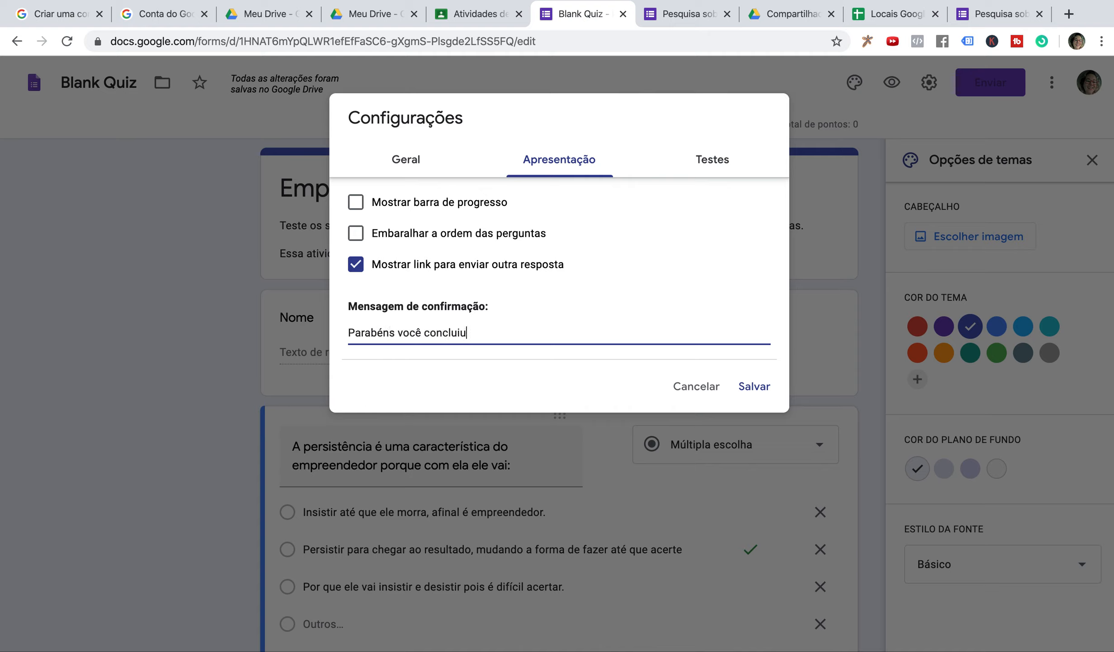
text( a atividade.)
Add a second line to the confirmation message reading "Lembrando que não são computados pontos de avaliação." and save the settings.
key(Return)
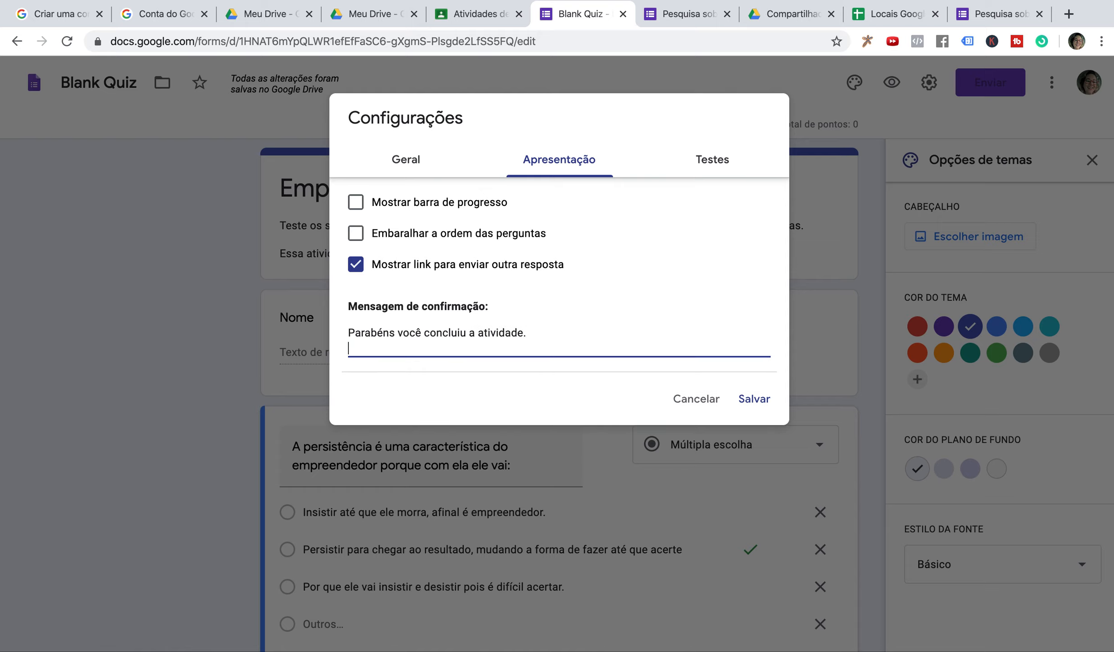
text(Lem,bran)
text(rando que )
text(não são com)
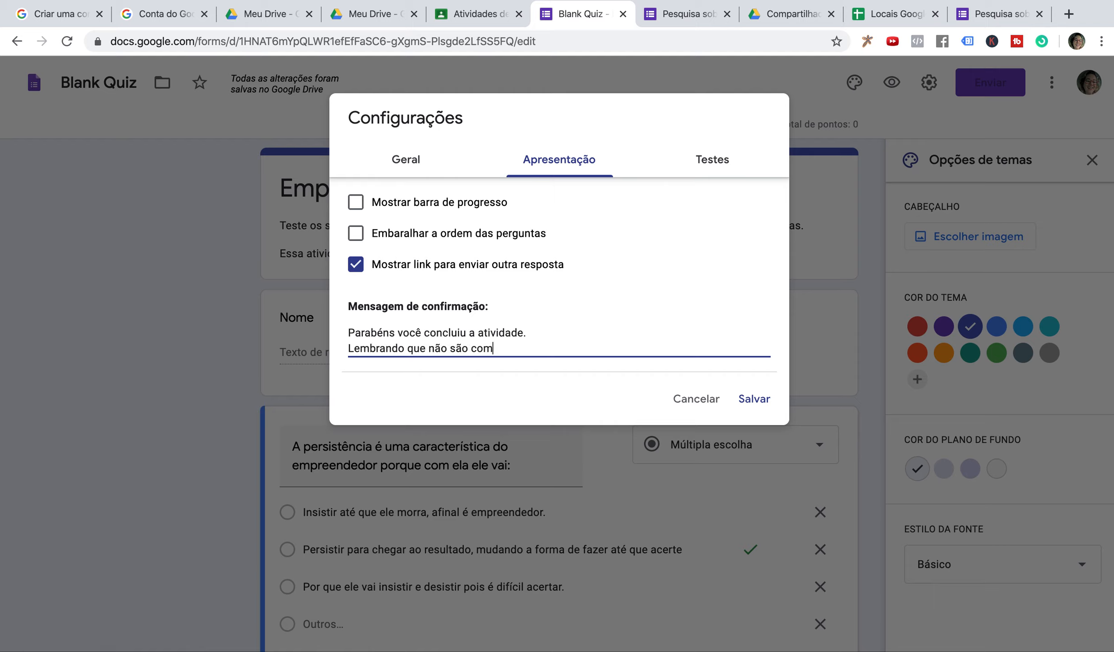
text(putados pontos de avali)
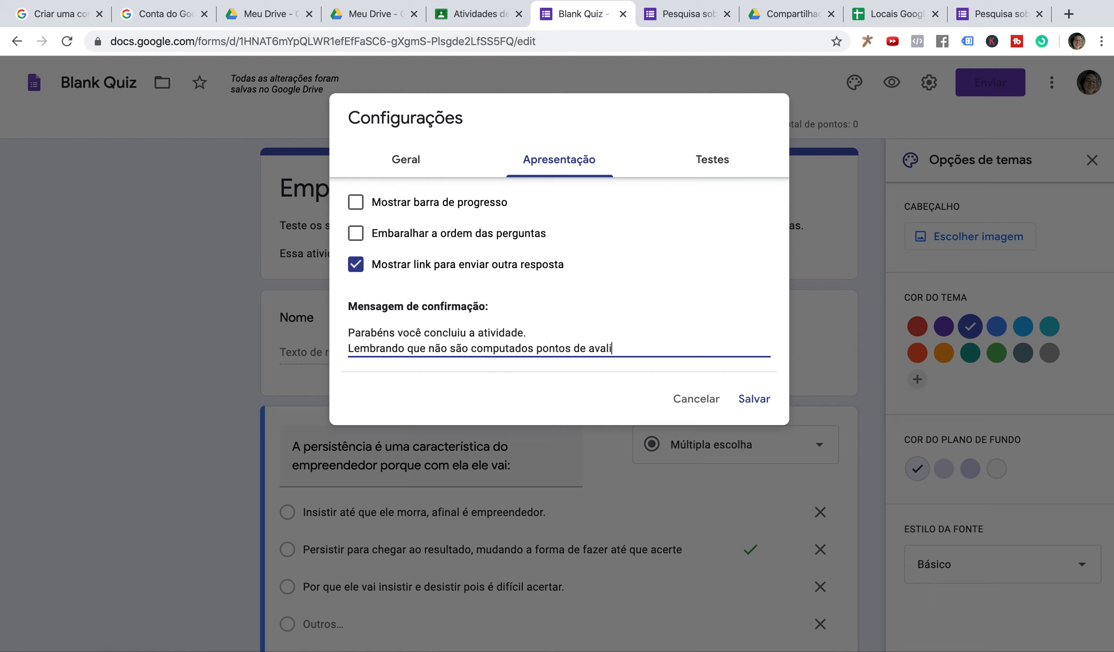
text(ação.)
click(759, 398)
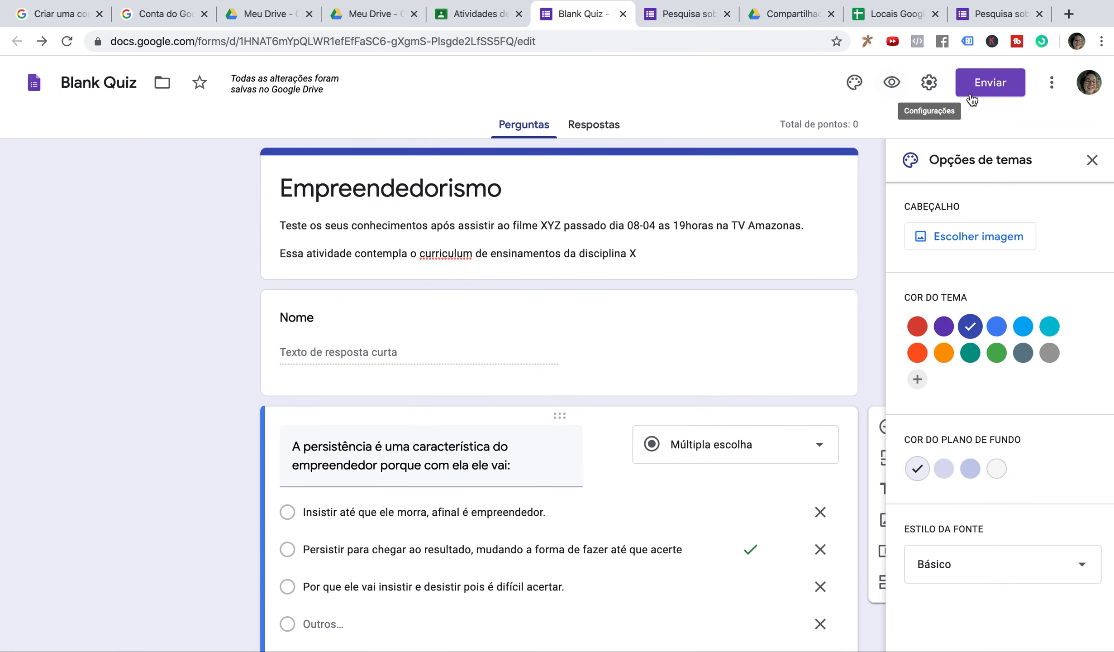
Generate a shortened link for sending the form.
scroll(1019, 90, down, 2)
scroll(1010, 92, up, 2)
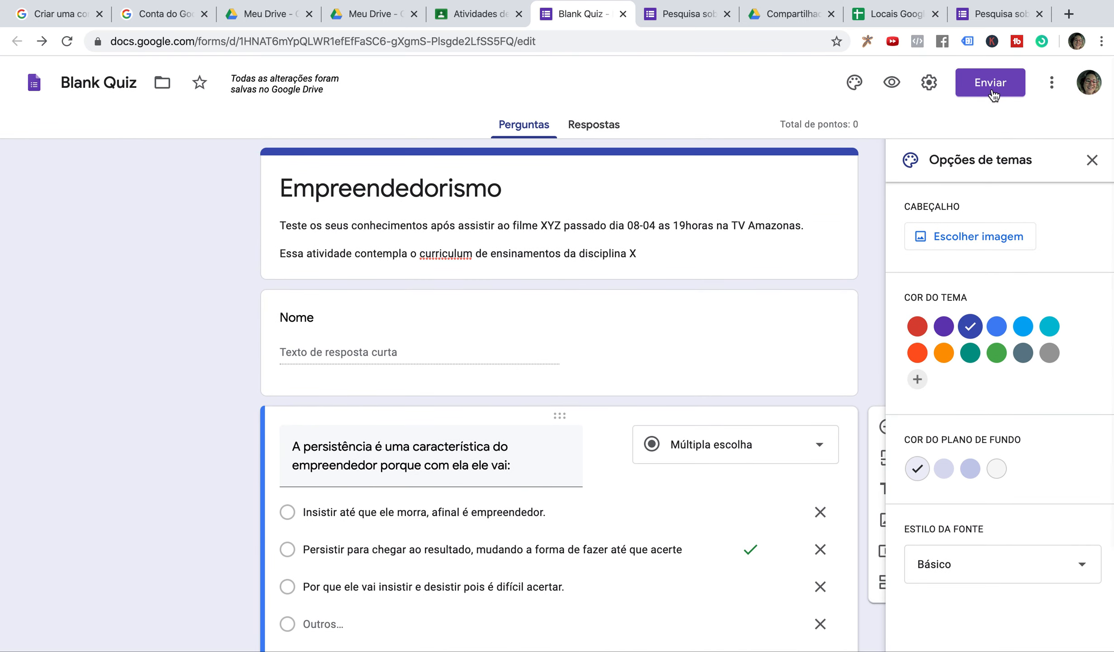
click(991, 84)
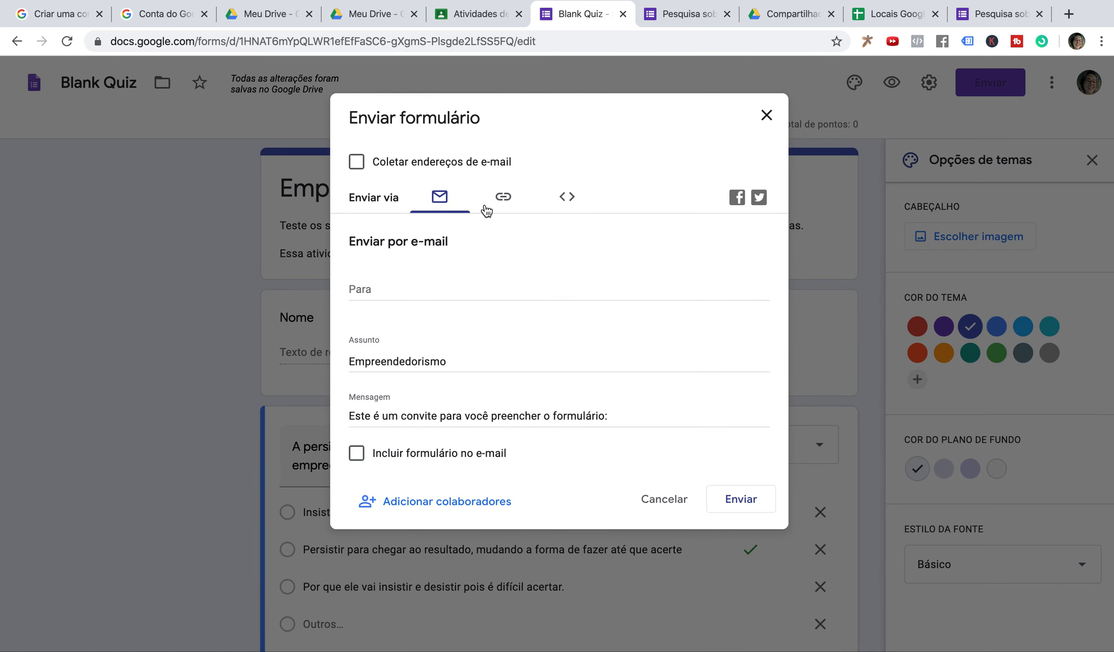
click(504, 197)
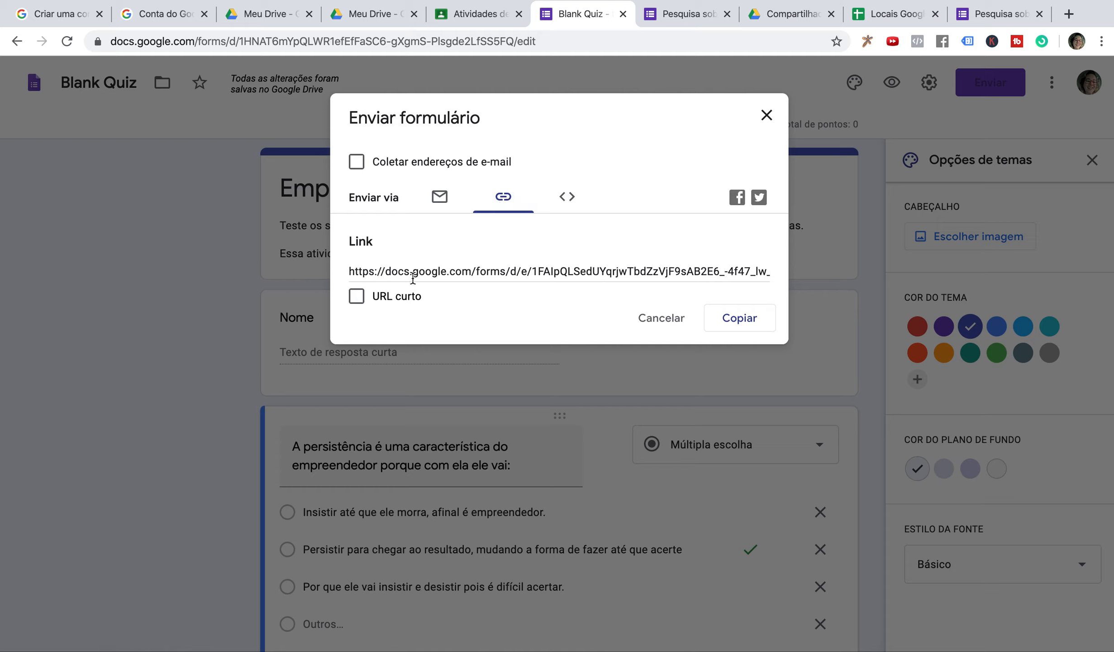
click(357, 296)
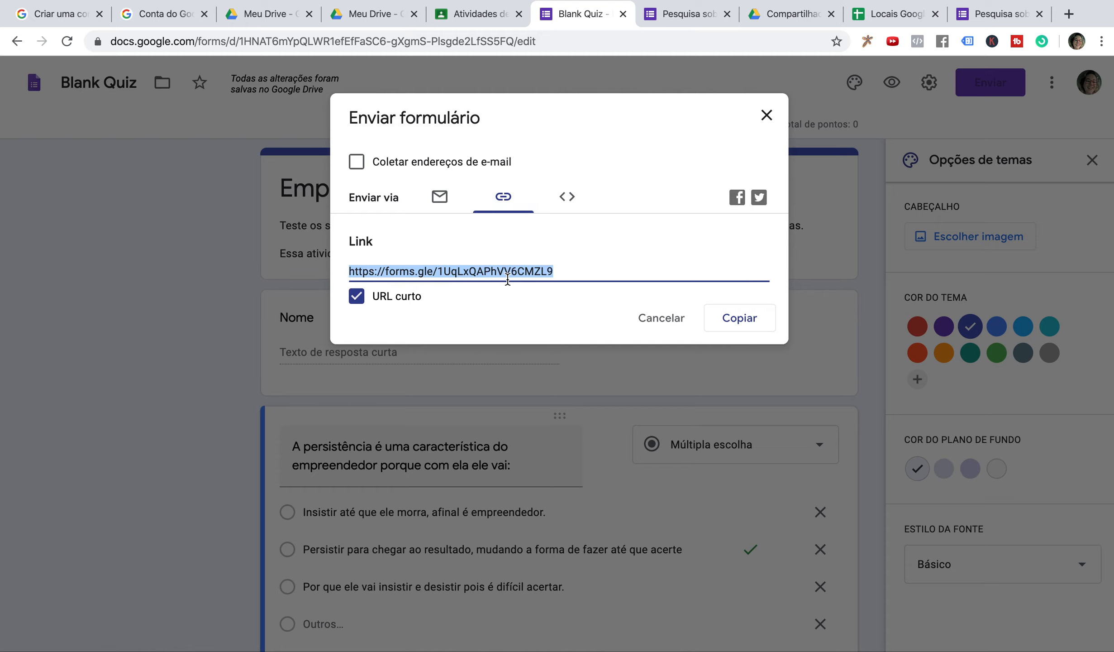
Copy the form's shortened link and open it in a new browser tab.
click(750, 321)
click(1070, 14)
text(https://forms.gle/1UqLxQAPhVV6CMZL9)
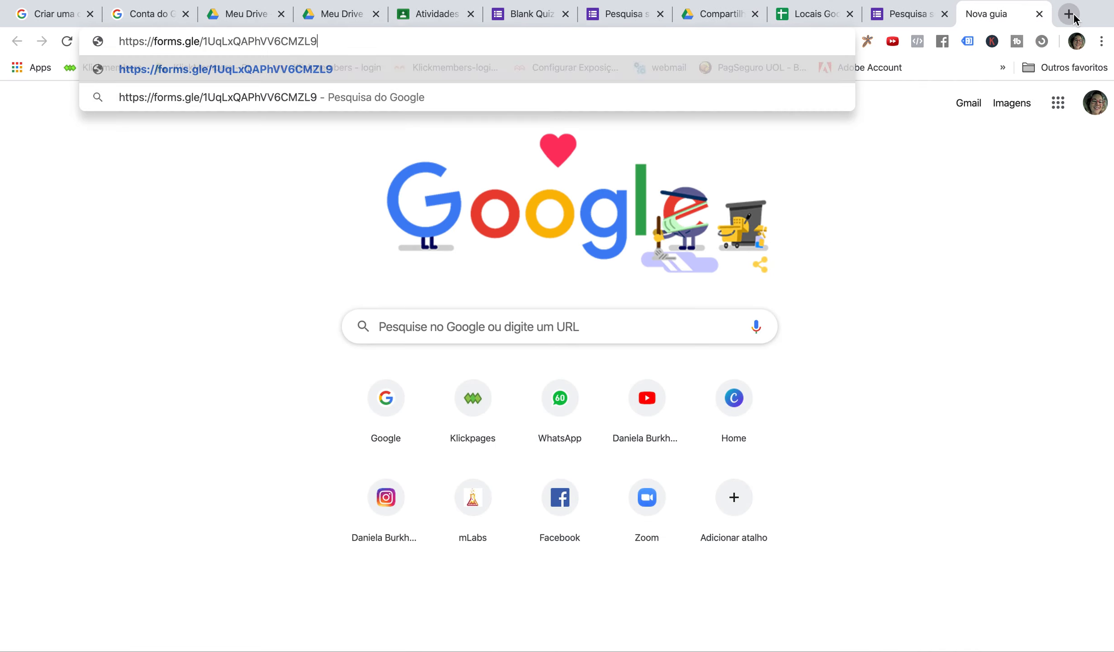
key(Return)
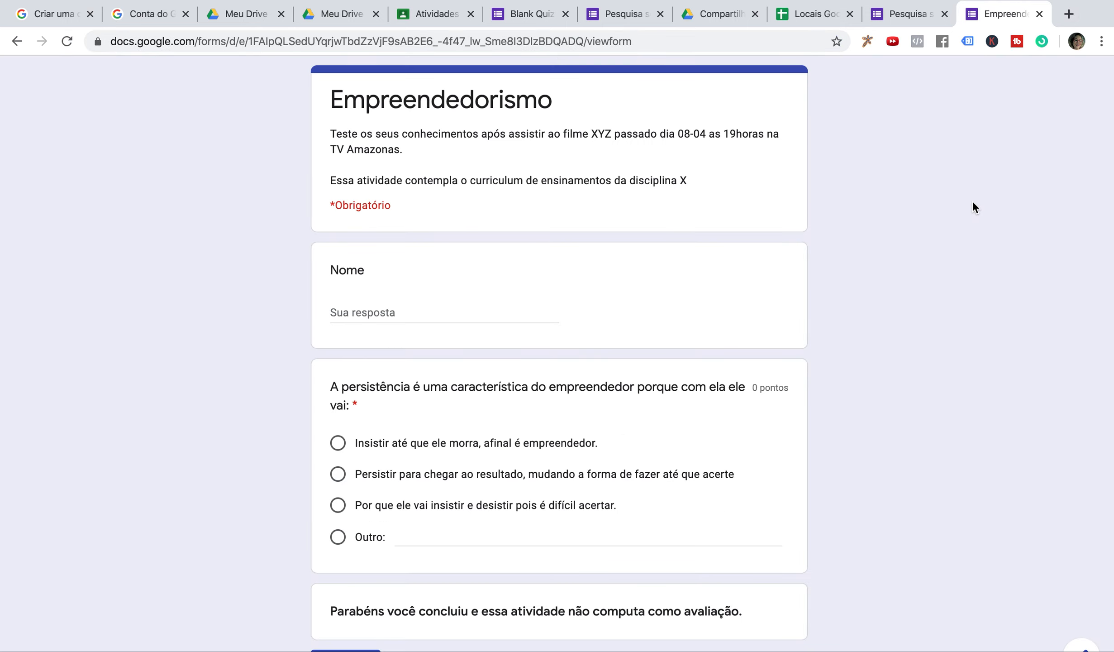
Fill in the Nome field with the respondent's first name and look over the rest of the form.
click(496, 311)
text(DAnie)
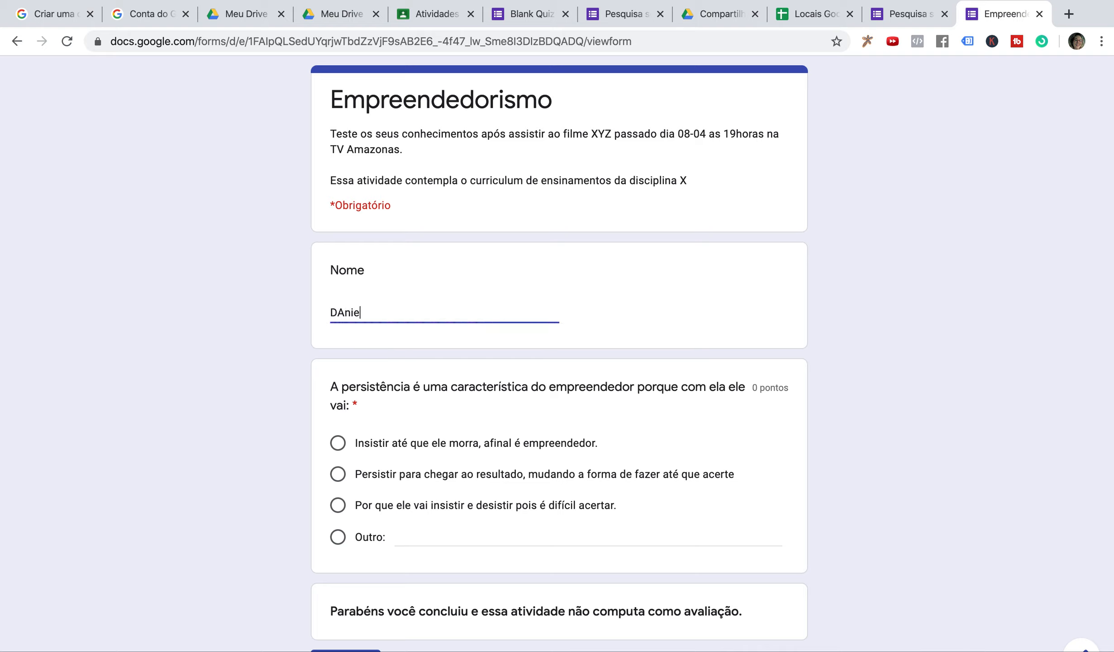
text(le)
key(BackSpace)
key(BackSpace)
key(BackSpace)
text(a)
key(Tab)
click(203, 457)
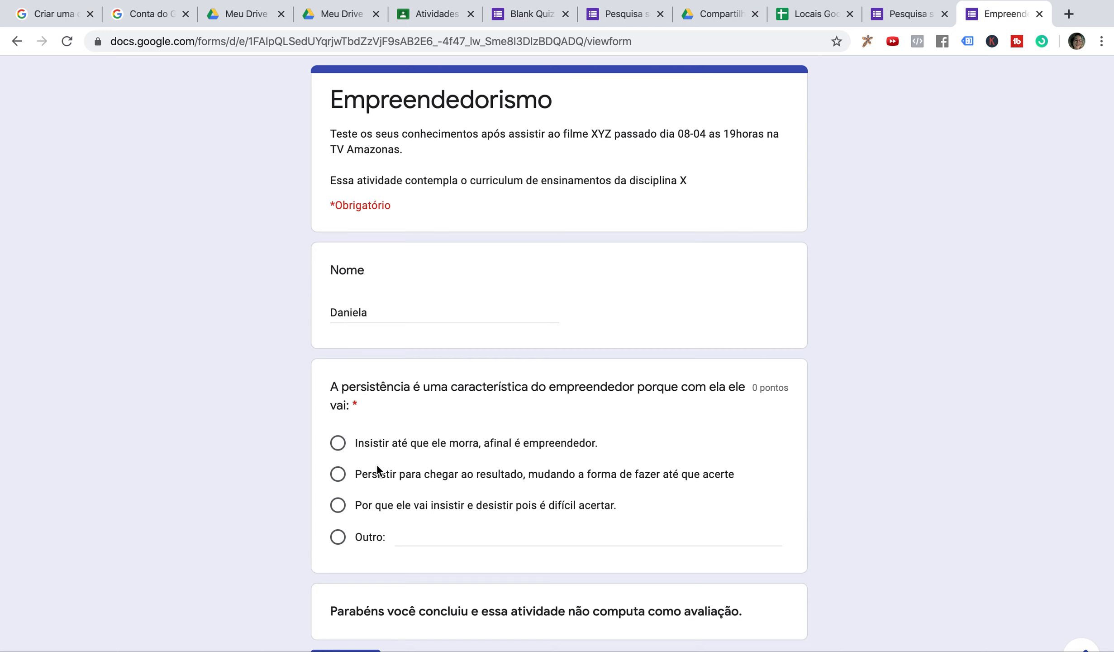
scroll(377, 464, down, 3)
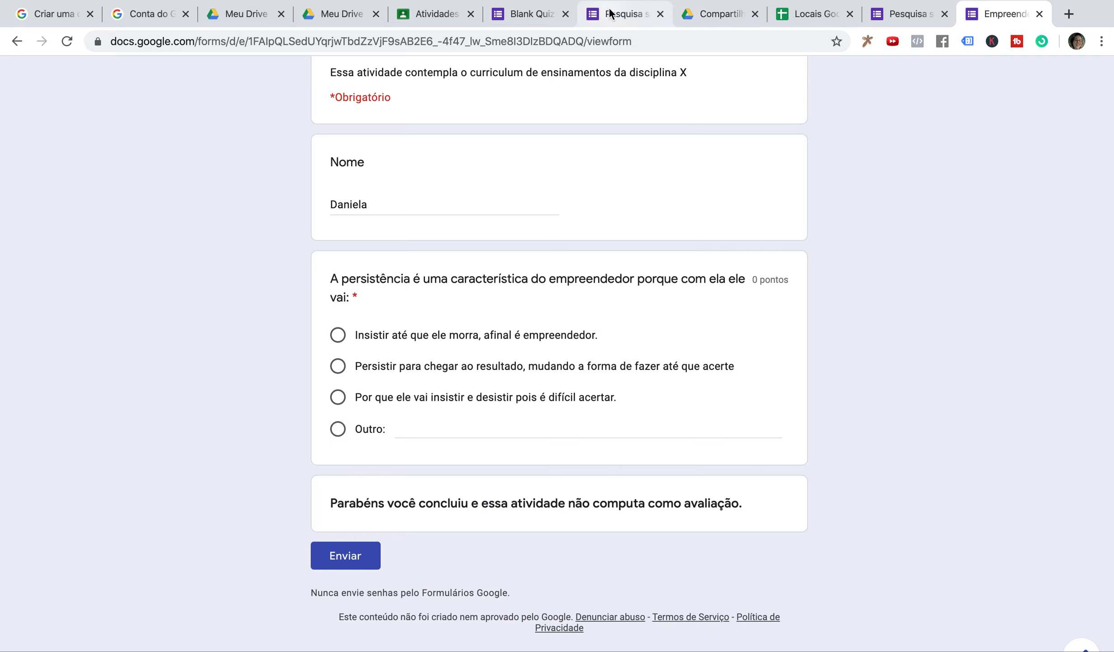
In the Blank Quiz editor, close the send dialog and remove the "Outros" option from the question about persistence.
click(901, 14)
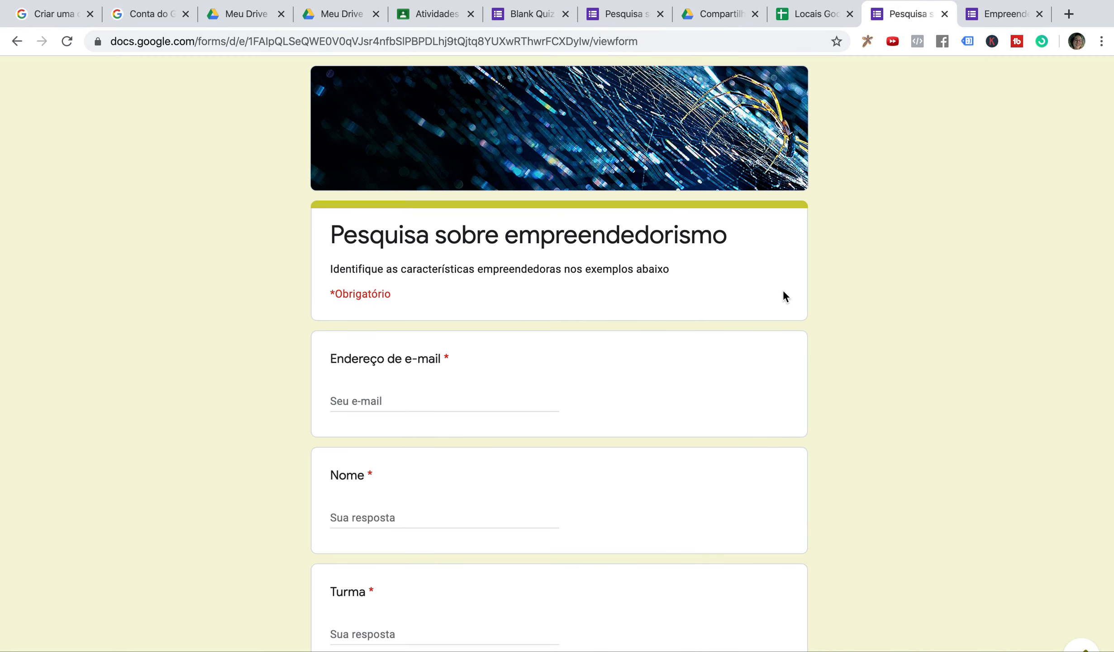
scroll(770, 317, down, 2)
click(618, 14)
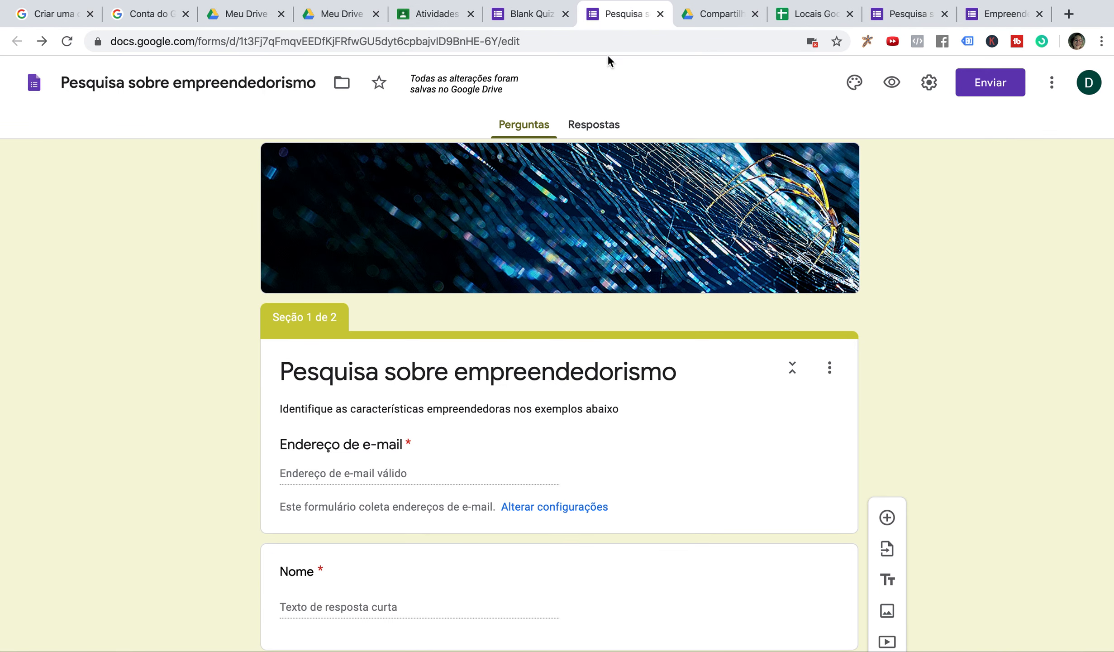
click(525, 14)
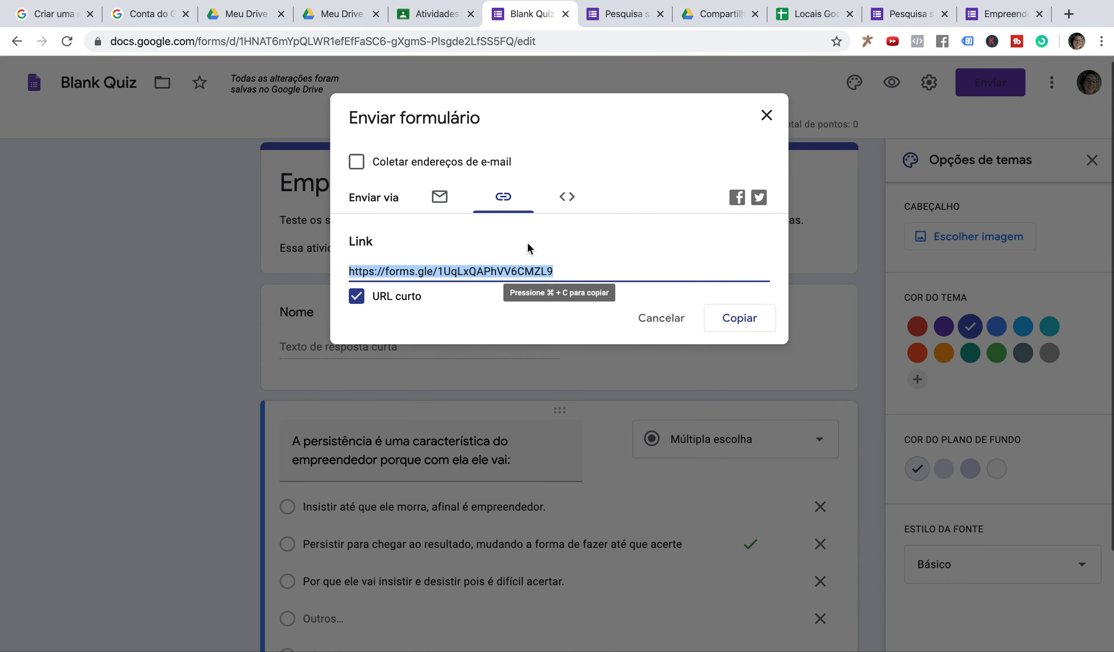
click(765, 117)
scroll(572, 358, down, 4)
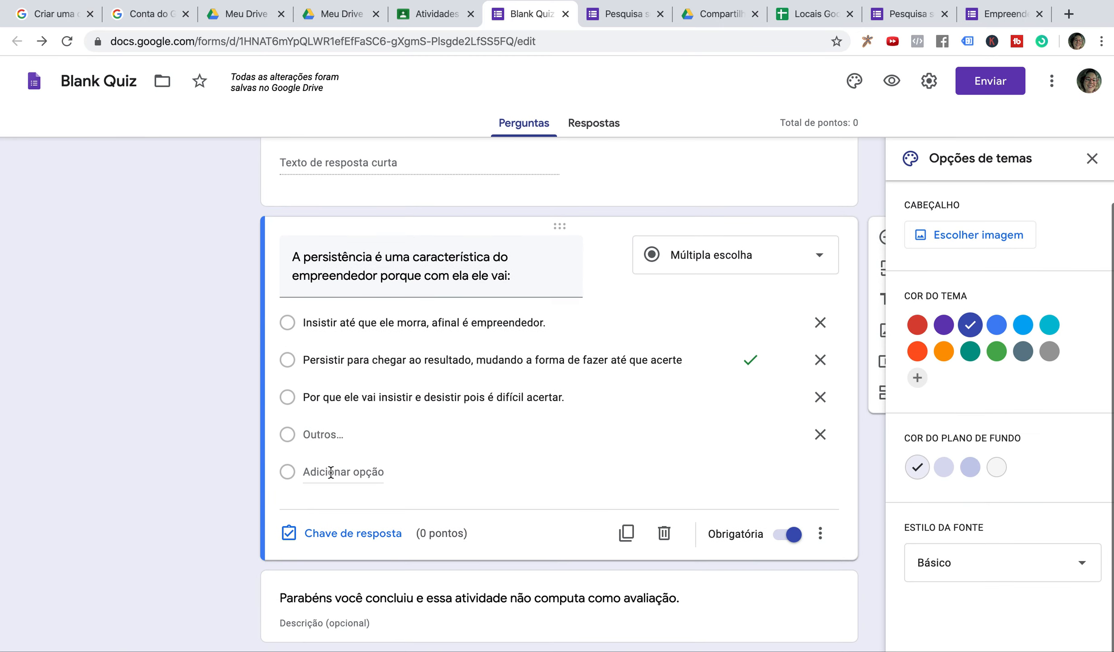
click(821, 436)
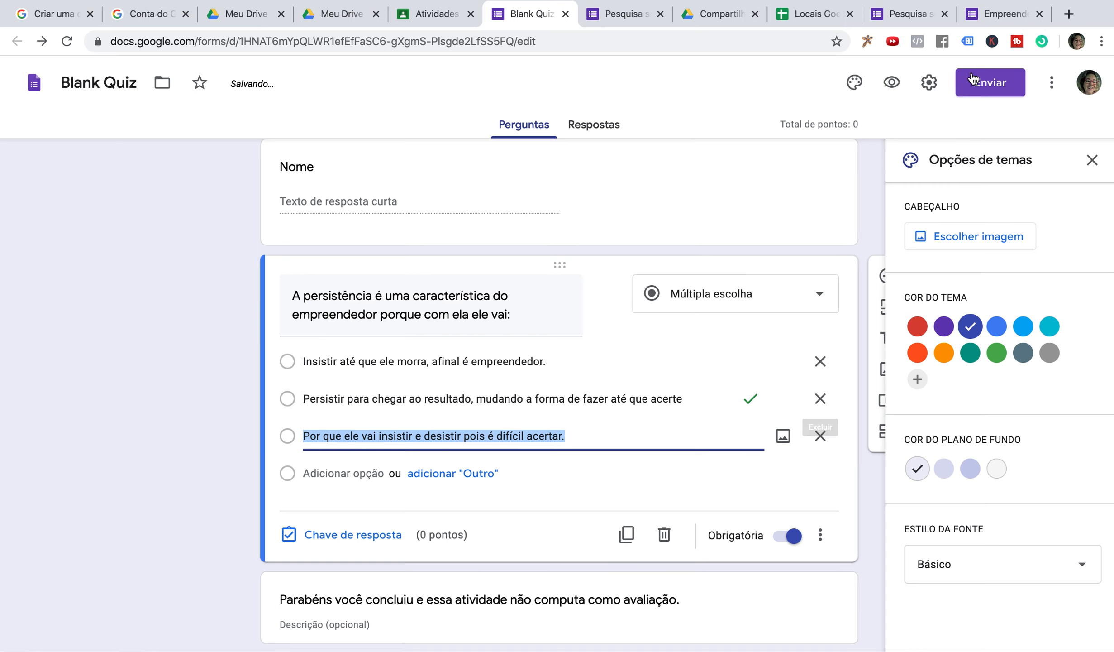
Close the tab with the unsent Empreendedorismo response, discarding its entry, and return to the quiz editor.
click(1039, 14)
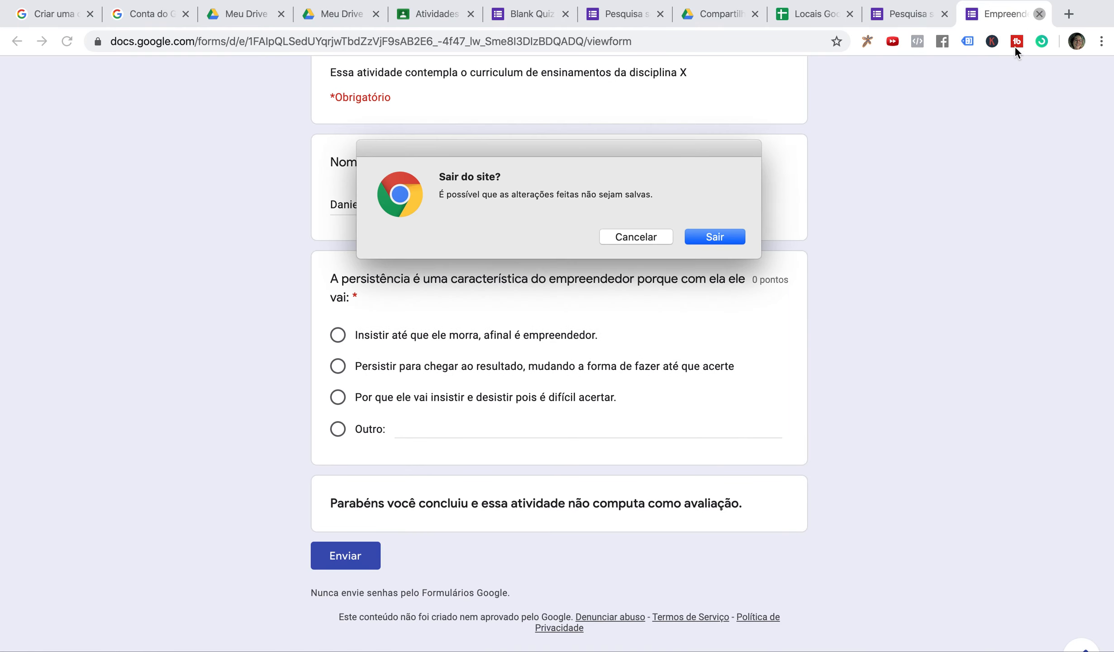
click(726, 234)
click(577, 14)
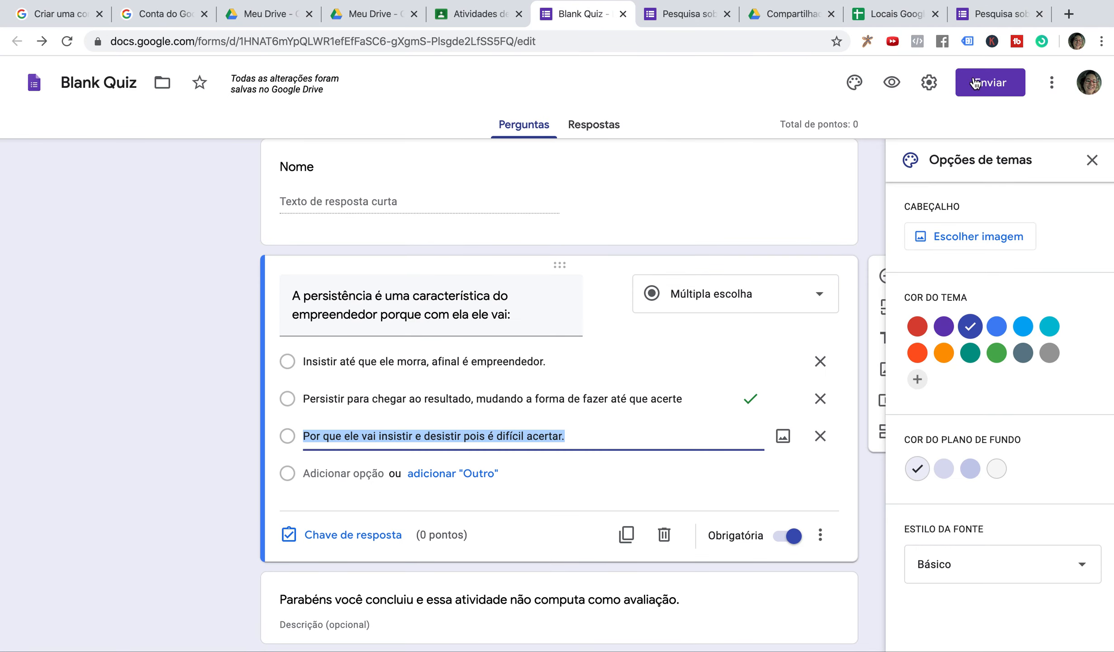
Generate a new shortened link for sending the edited quiz and copy it.
click(976, 83)
click(569, 199)
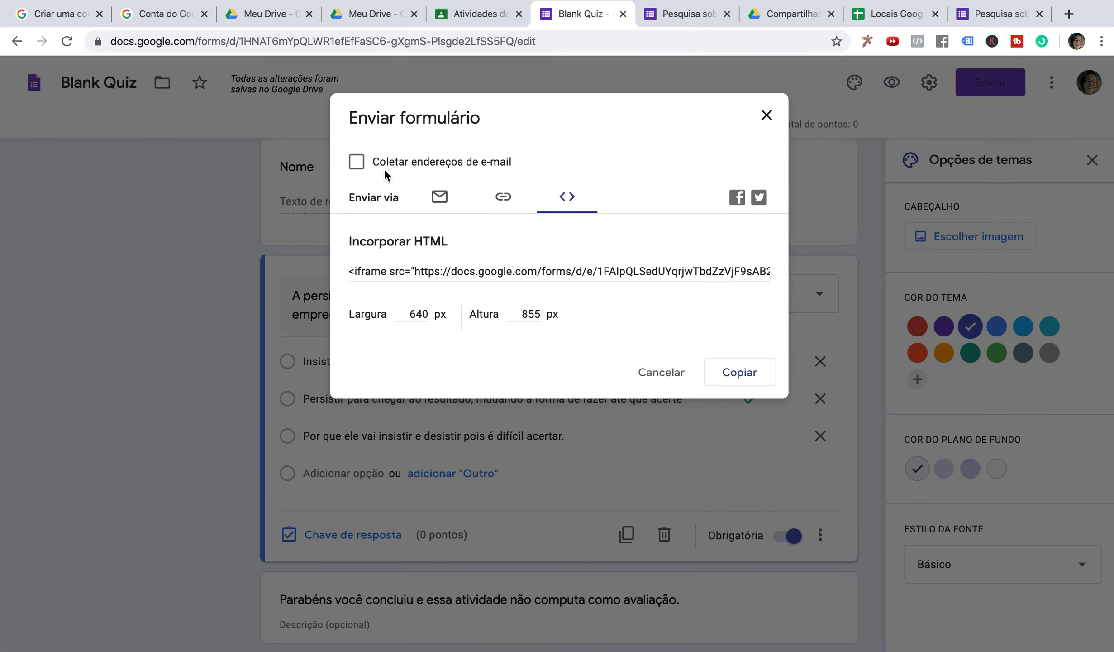
click(363, 166)
click(503, 198)
click(356, 295)
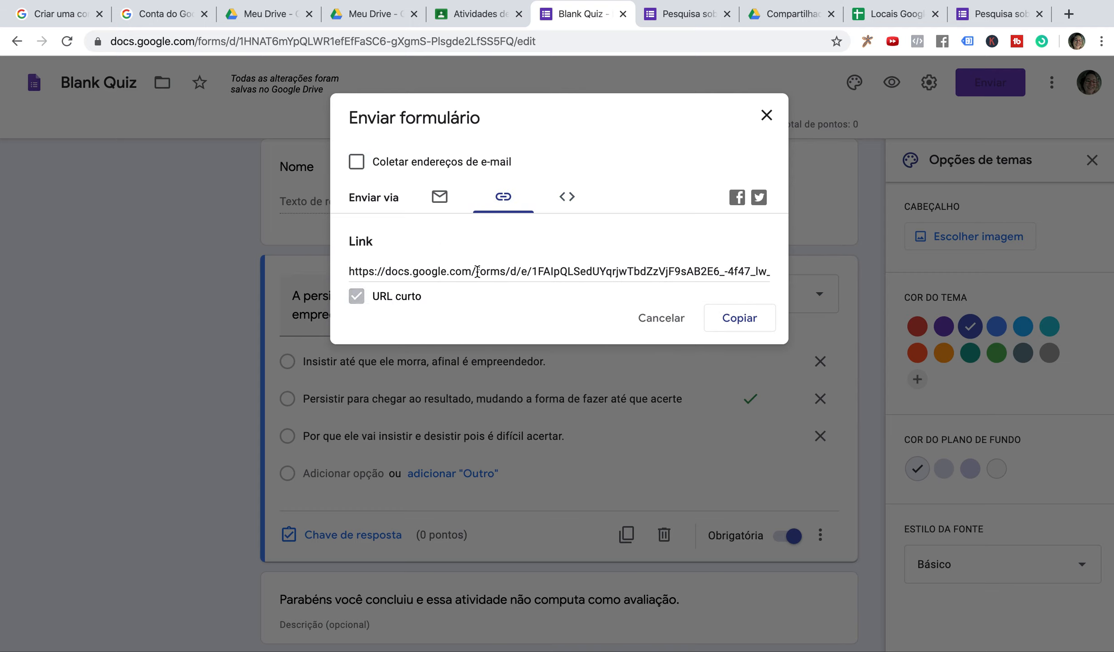
click(742, 319)
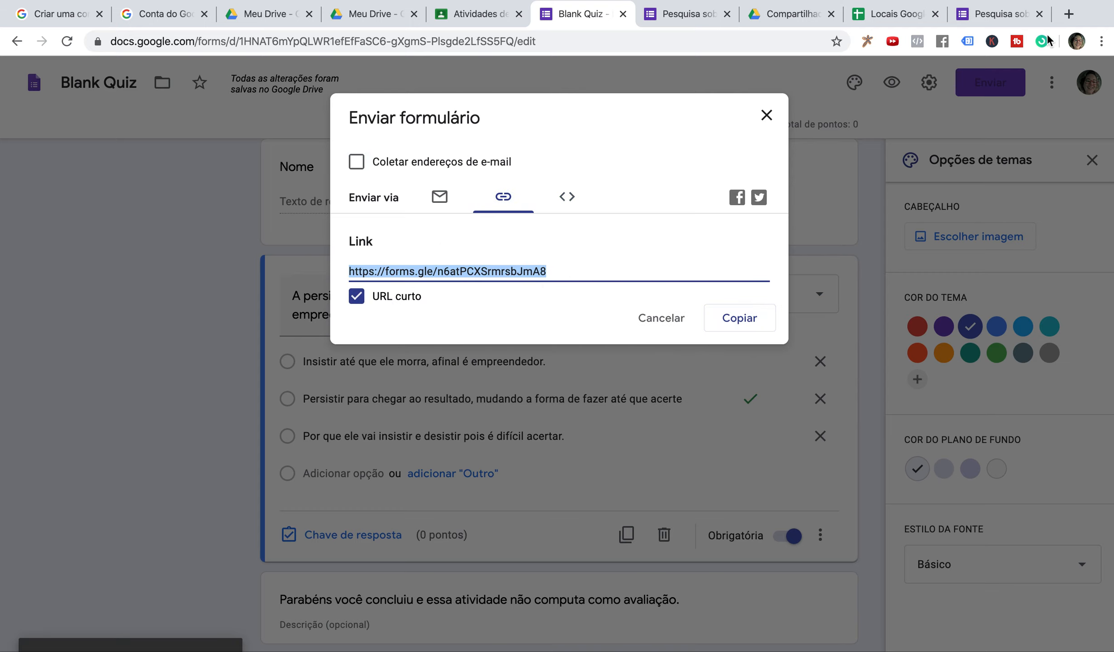
Open the newly copied short link in a new tab and review the edited form.
click(1069, 14)
key(super+v)
key(Return)
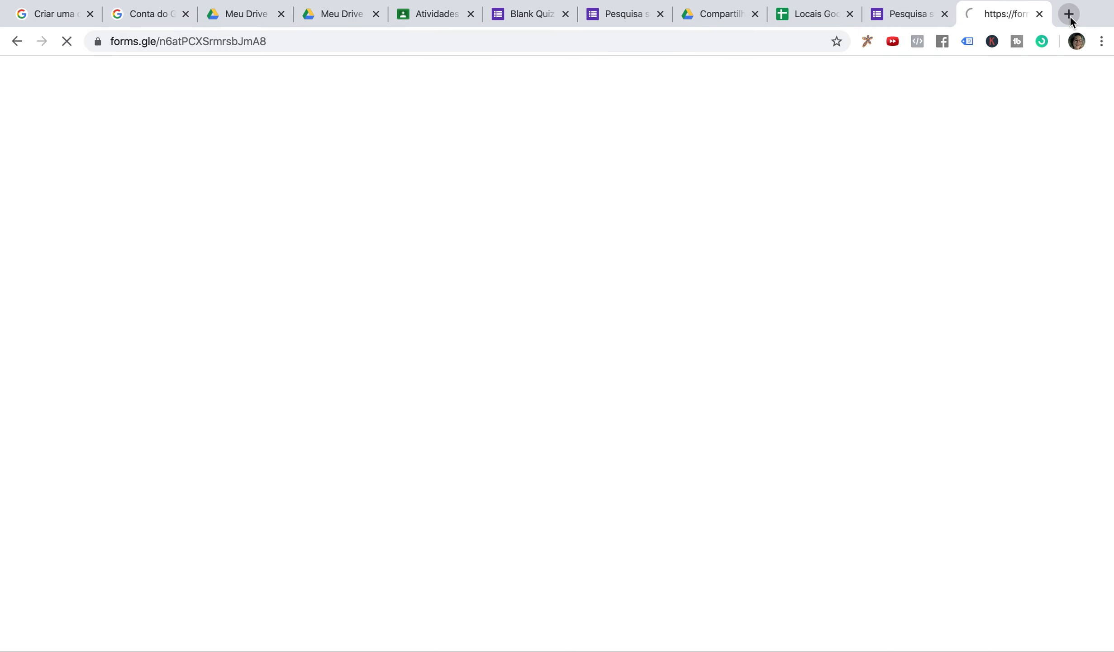
scroll(631, 383, down, 2)
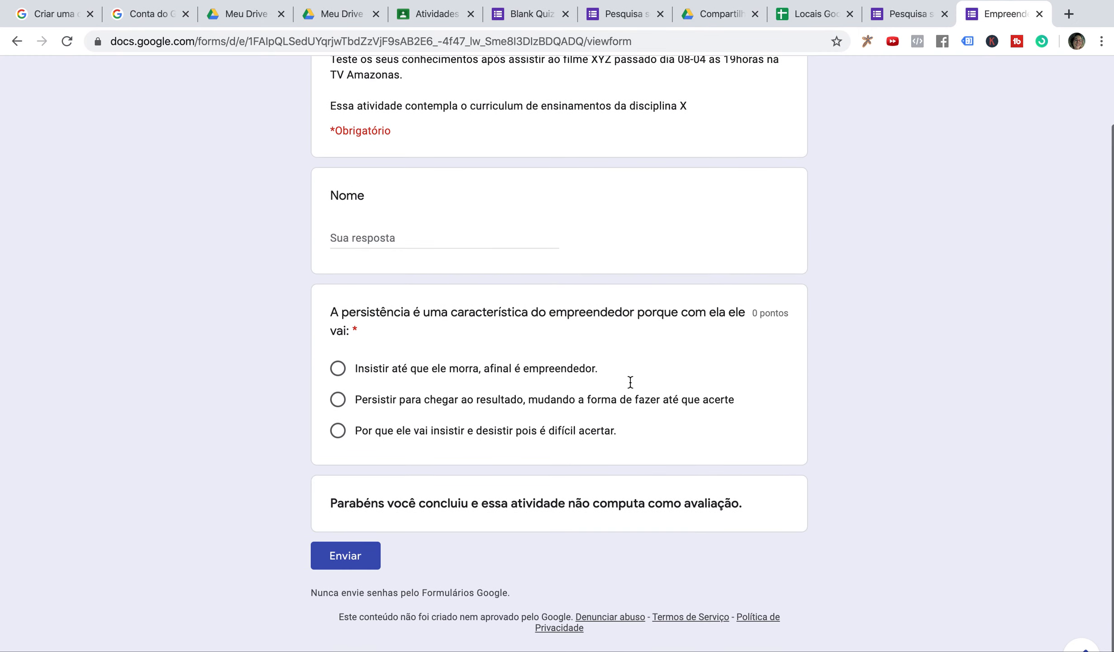
scroll(630, 383, up, 3)
scroll(631, 383, down, 2)
scroll(631, 383, up, 2)
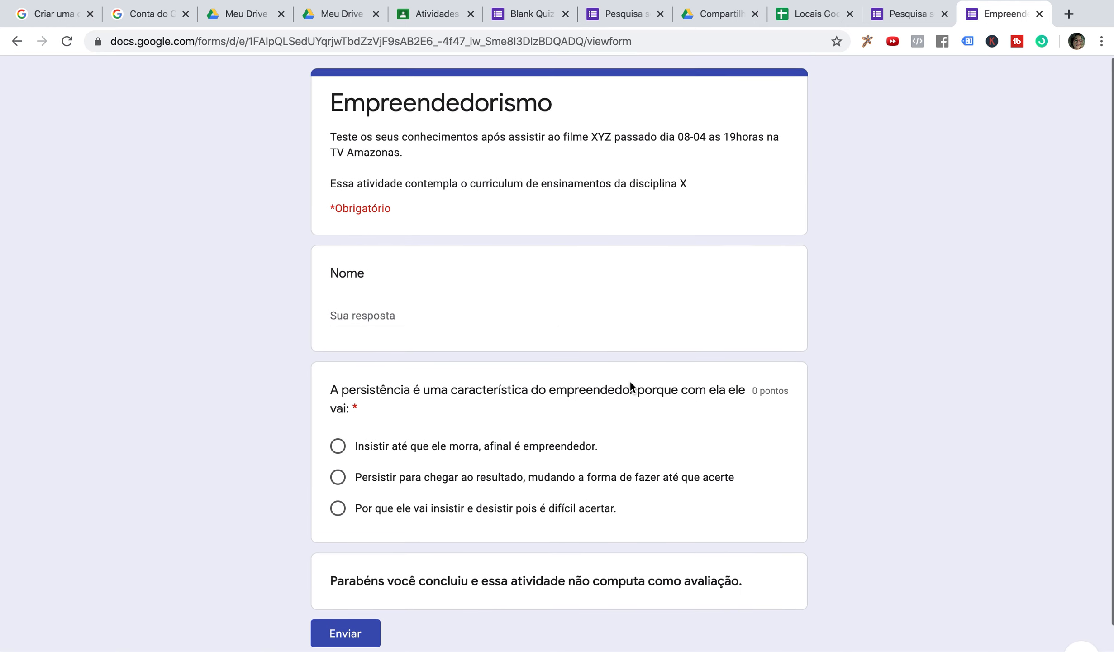
Enter the respondent's first name, choose "Persistir para chegar ao resultado, mudando a forma de fazer até que acerte" and submit the response.
click(429, 312)
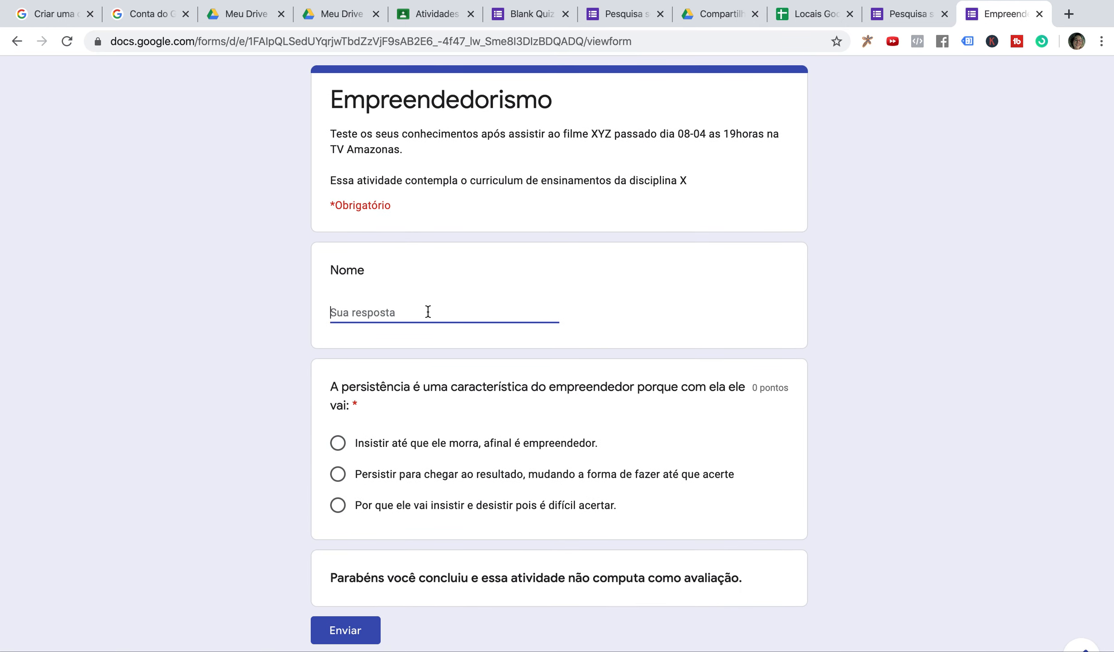
text(Daniela)
click(216, 455)
scroll(216, 455, down, 2)
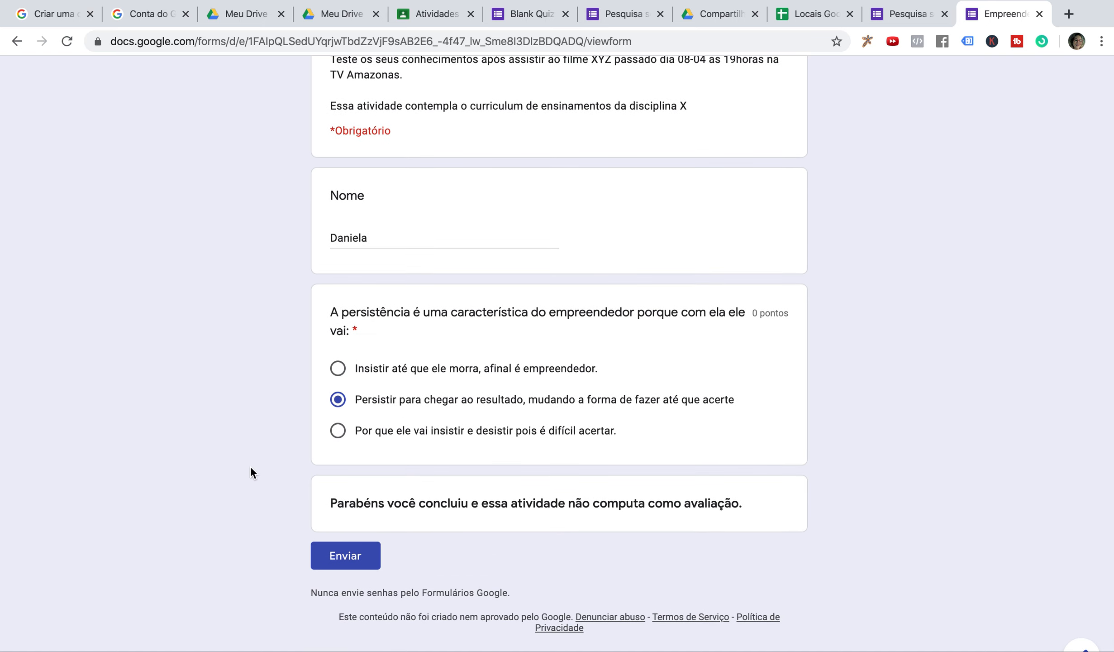
scroll(914, 250, up, 2)
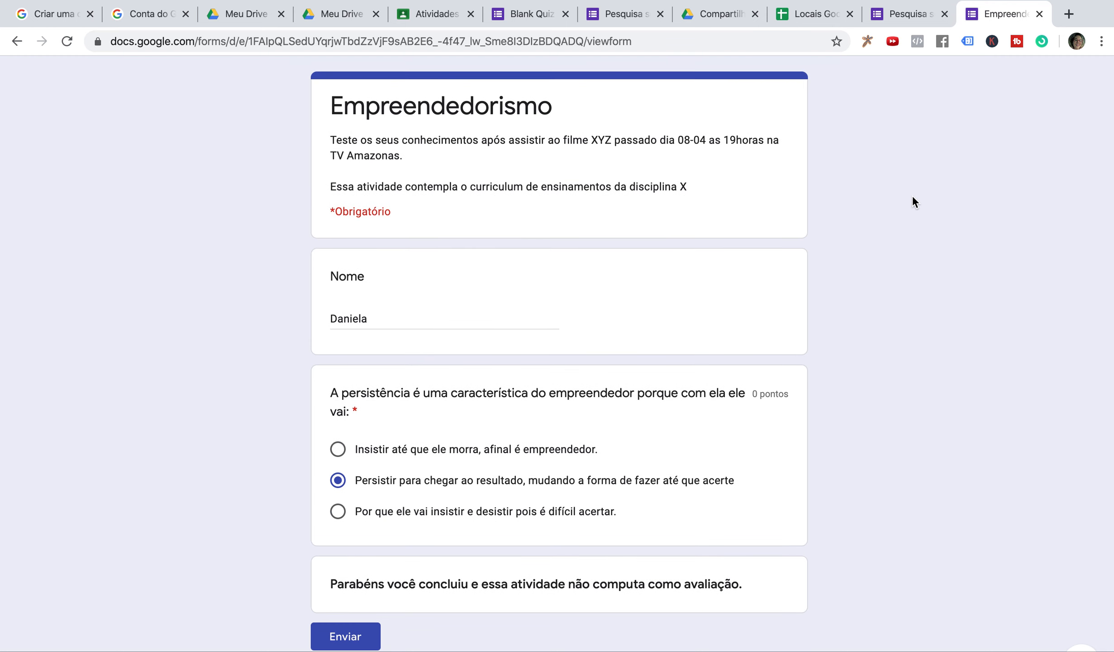
scroll(821, 314, down, 2)
scroll(762, 375, up, 2)
scroll(595, 434, down, 2)
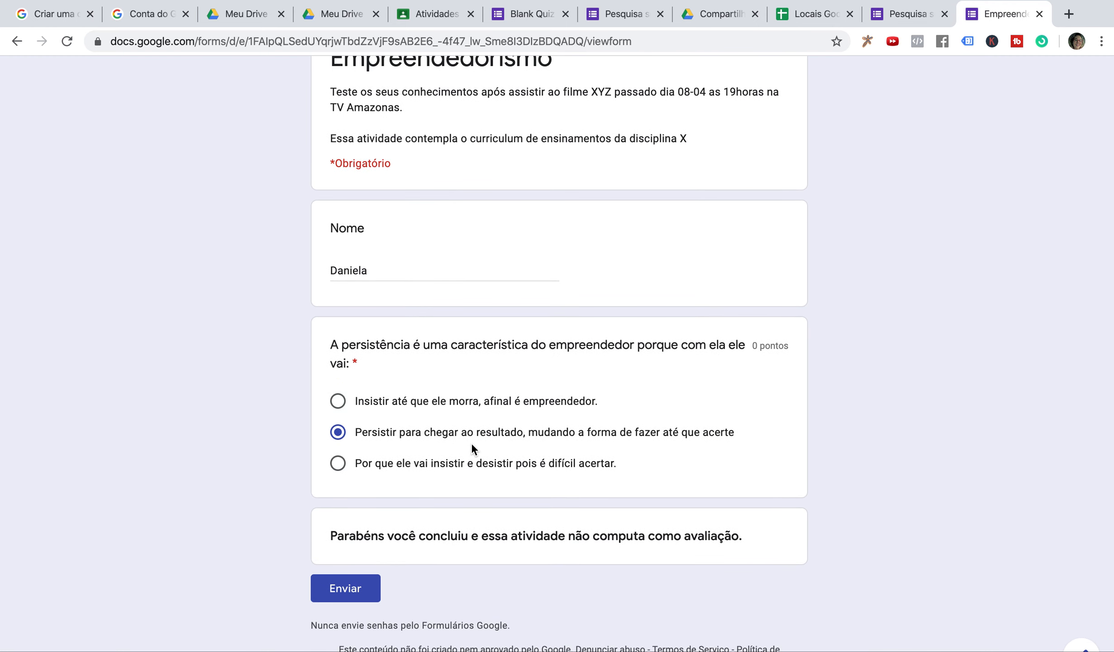
click(344, 591)
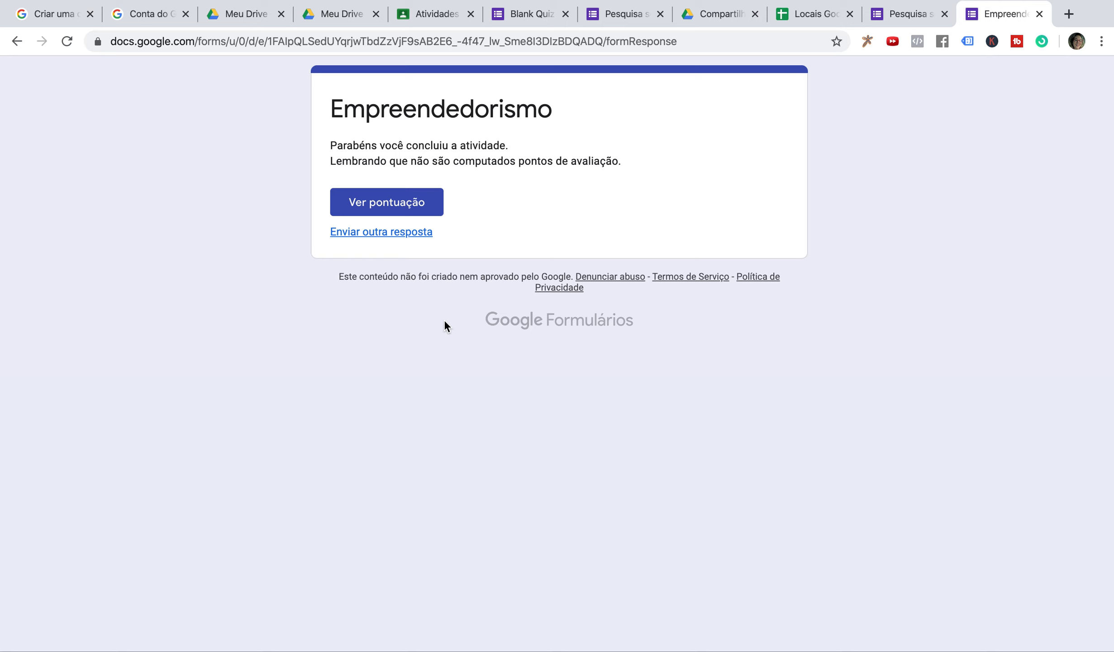
View the score of the submitted response and examine the closing note under the question.
click(395, 203)
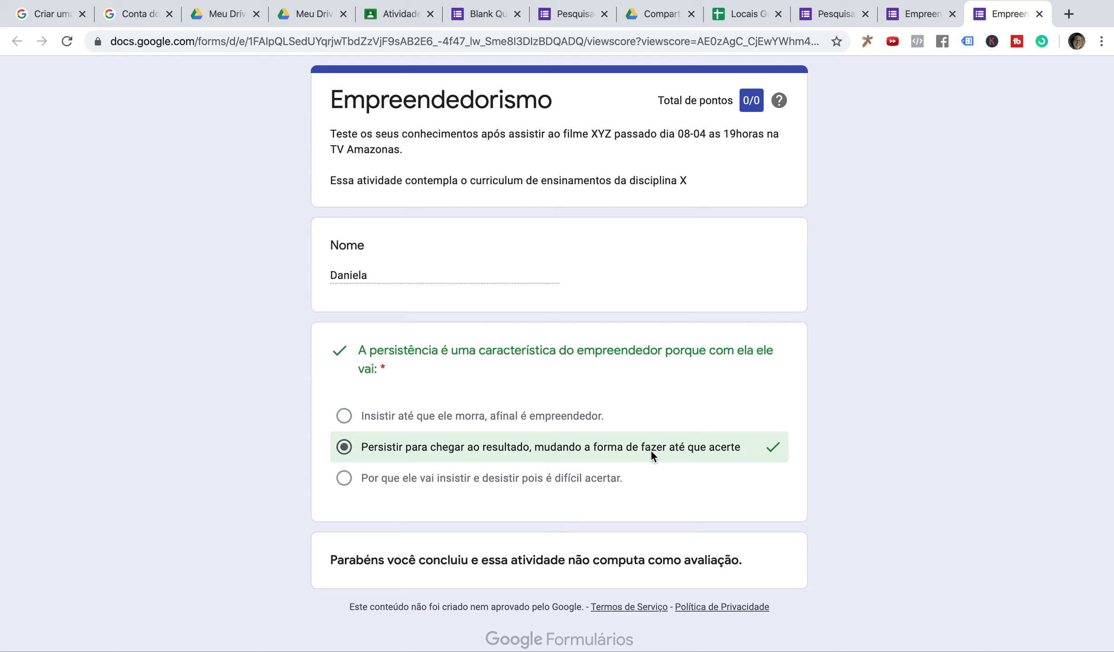
drag(319, 566, 769, 568)
click(883, 542)
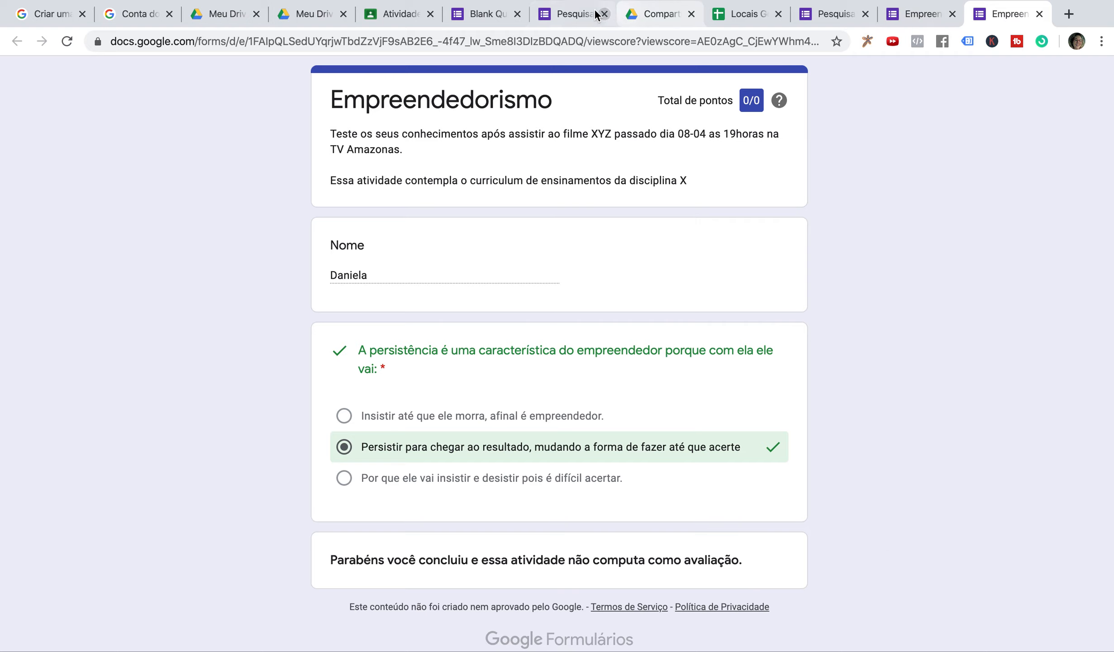
Open the same short link again in another new tab for a second response.
click(1069, 13)
text(https://forms.gle/n6atPCXSrmrsbJmA8)
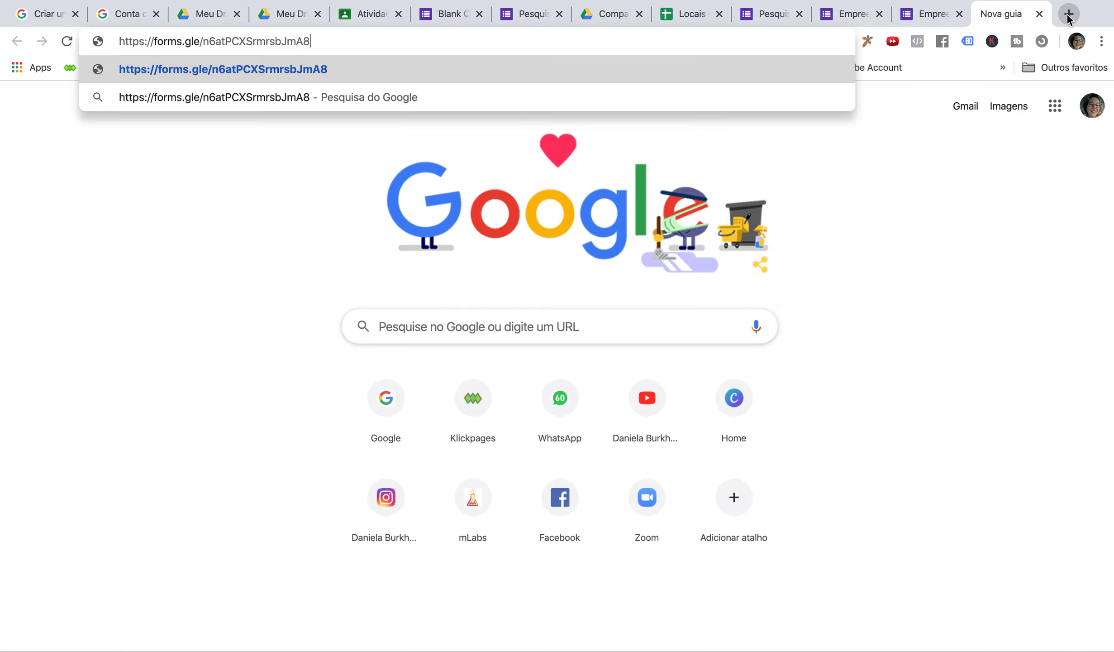
key(Return)
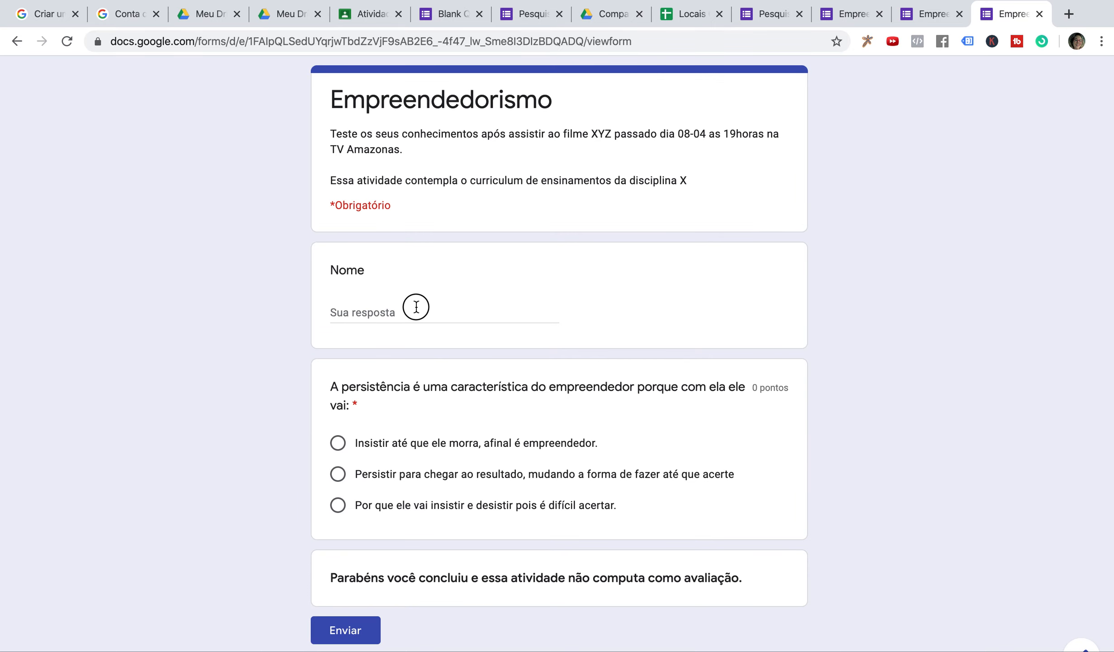
Enter the respondent's first name, choose "Por que ele vai insistir e desistir pois é difícil acertar." and submit the second response.
click(415, 306)
text(Daniela)
click(257, 362)
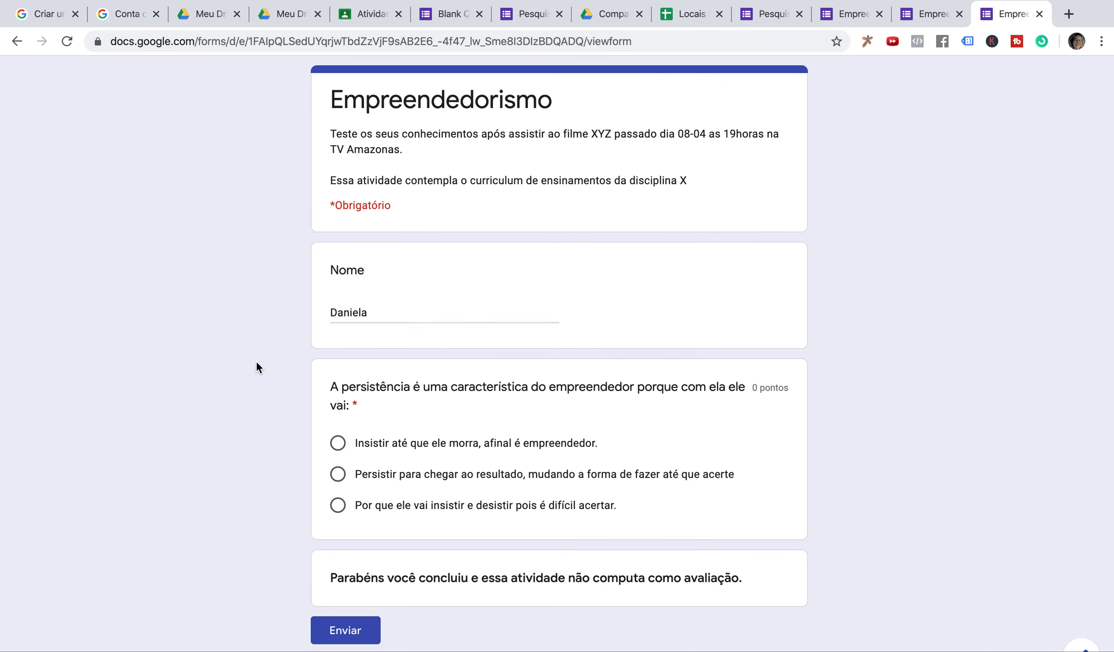
scroll(194, 507, down, 2)
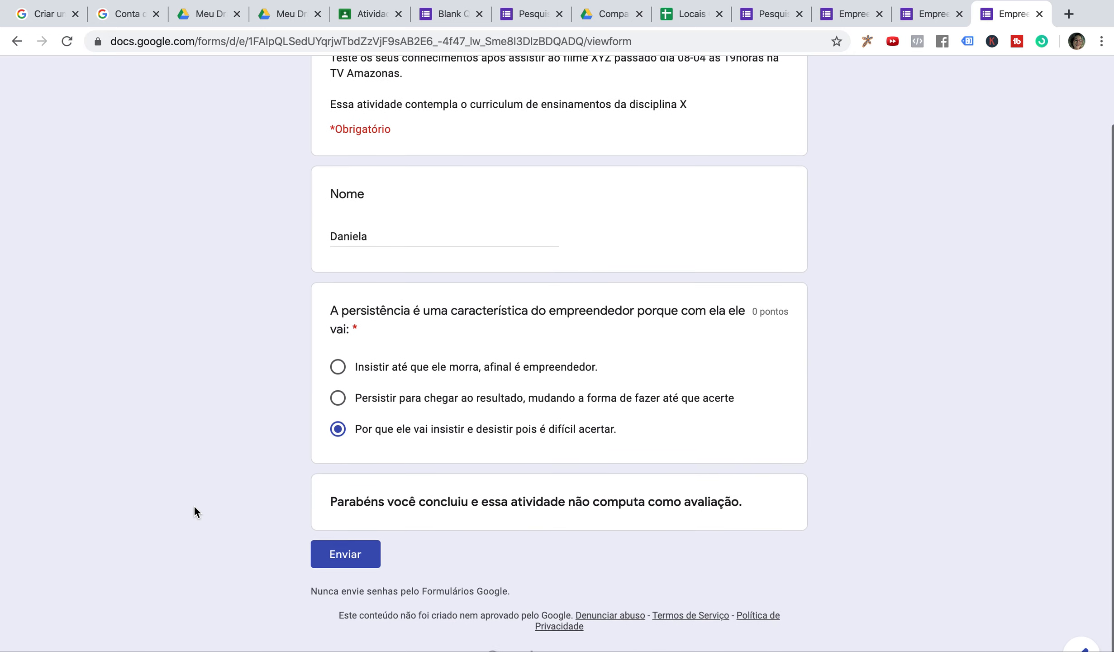
click(340, 560)
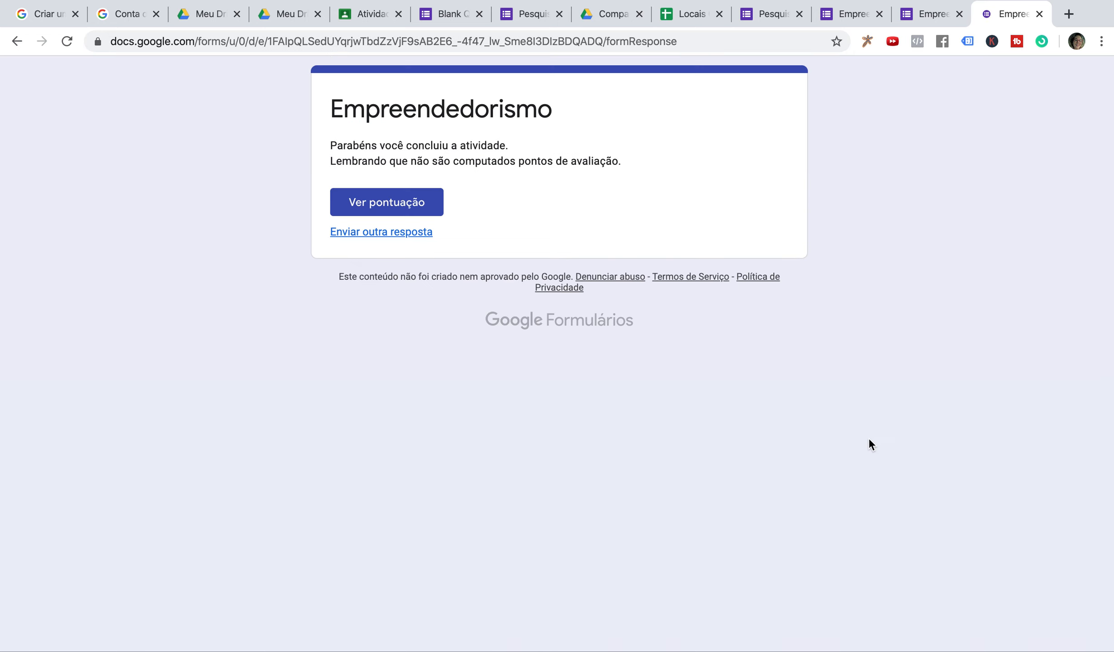
View the second response's score and examine the correct answer given under the question.
click(404, 205)
scroll(868, 302, down, 1)
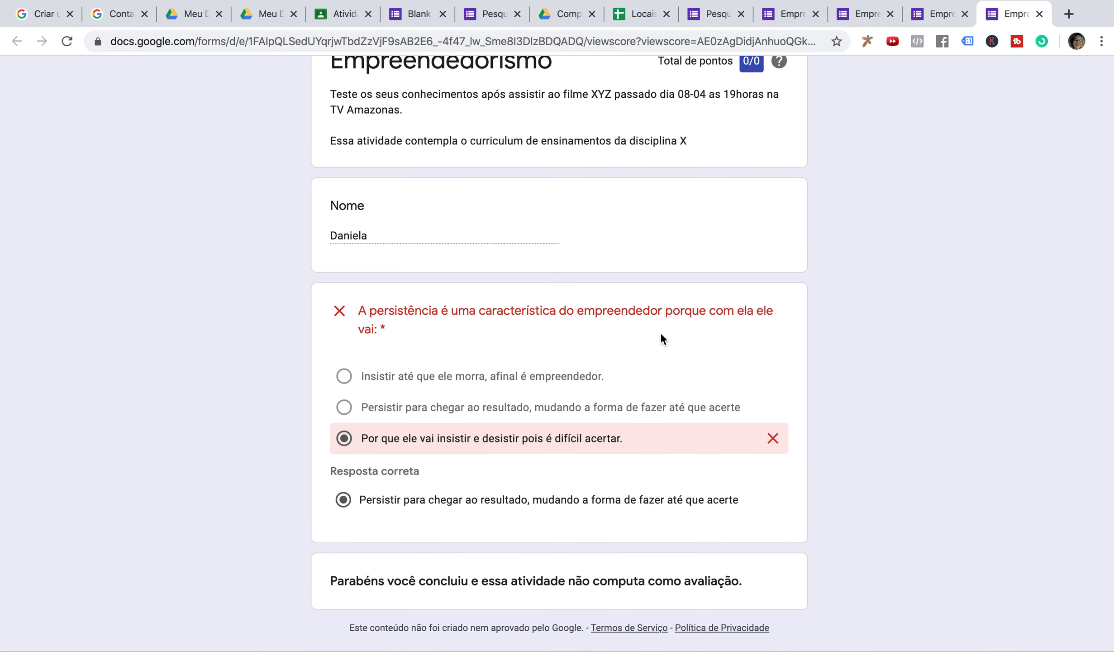
drag(747, 499, 376, 480)
click(216, 497)
scroll(983, 301, up, 1)
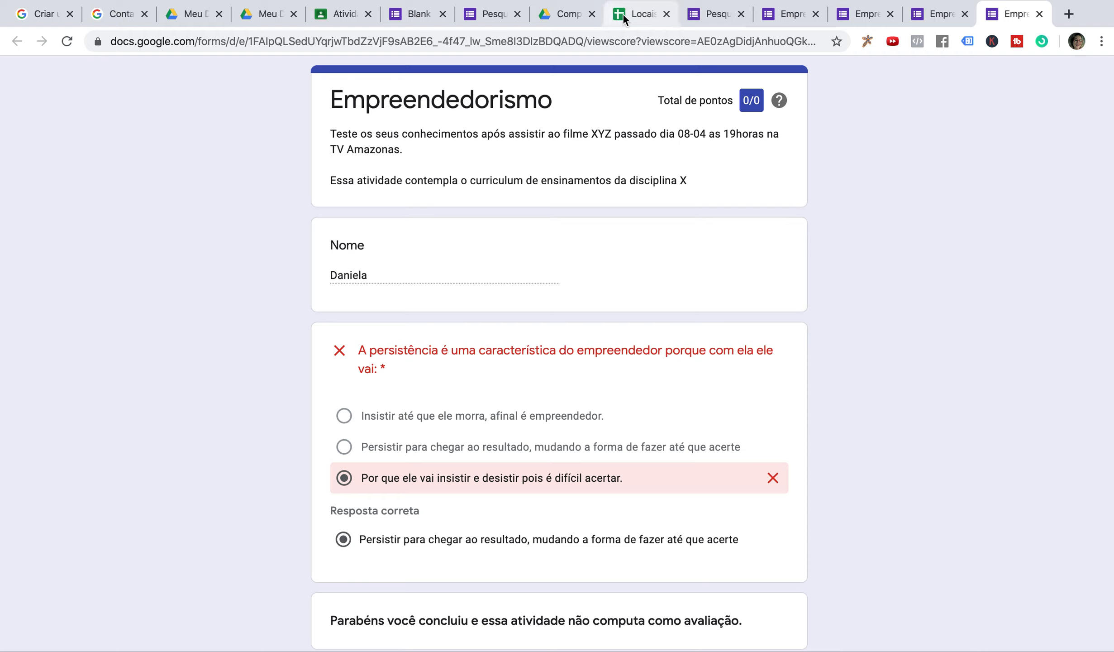
Back in the Blank Quiz editor, close the send dialog and open the summary of collected responses.
click(406, 18)
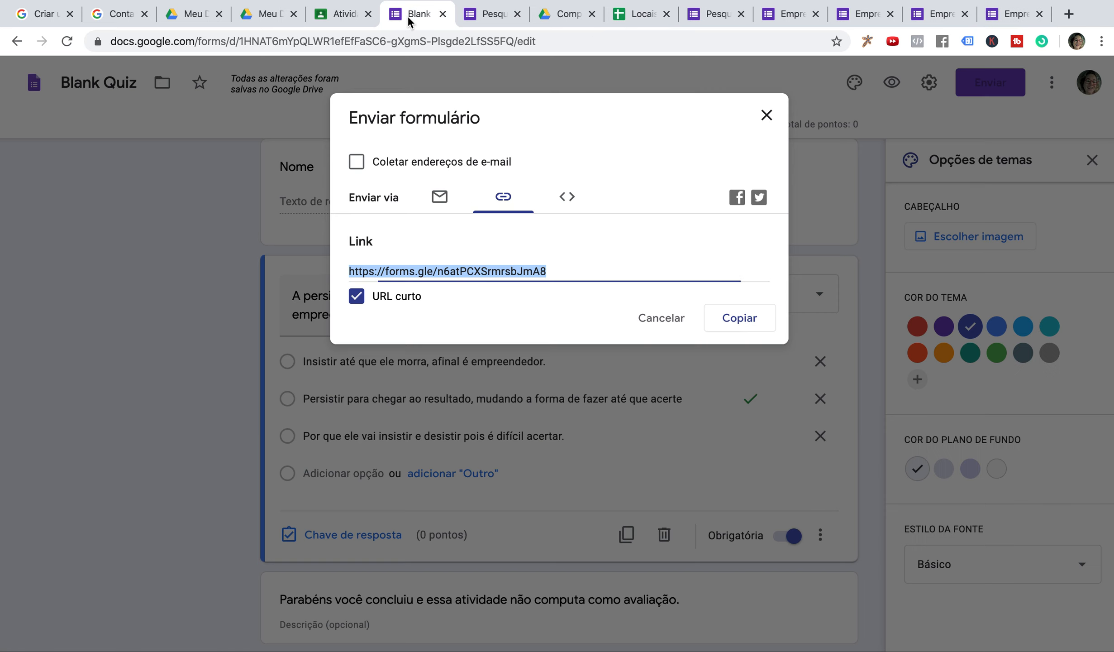
click(766, 115)
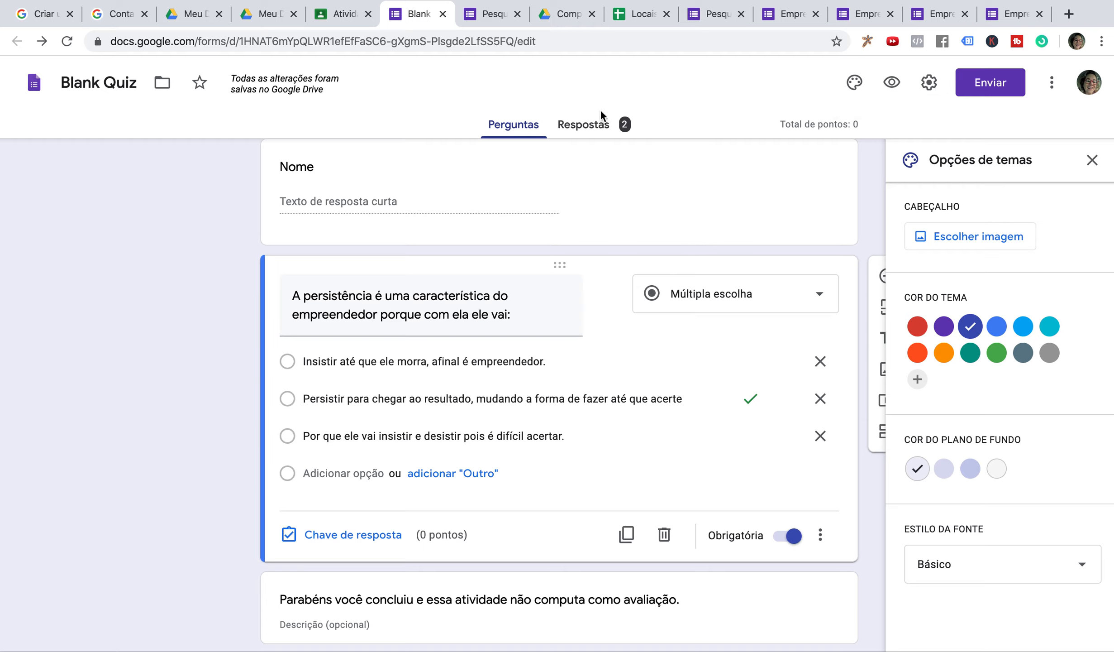
click(601, 131)
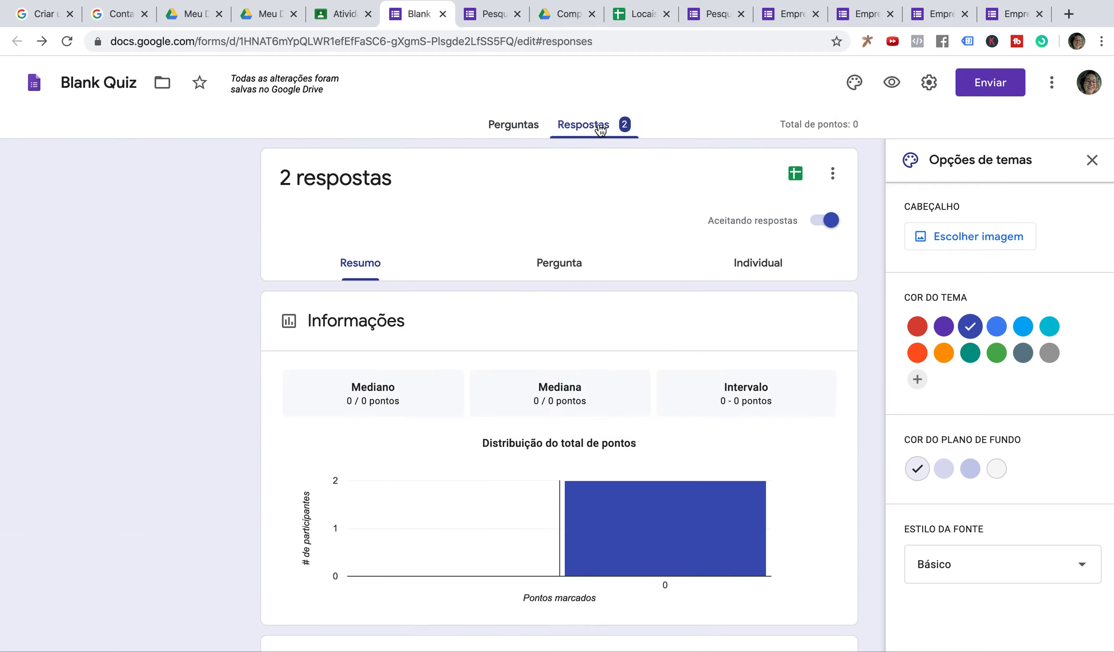
Show the collected responses grouped by question and look over the answers to the persistence question.
click(537, 265)
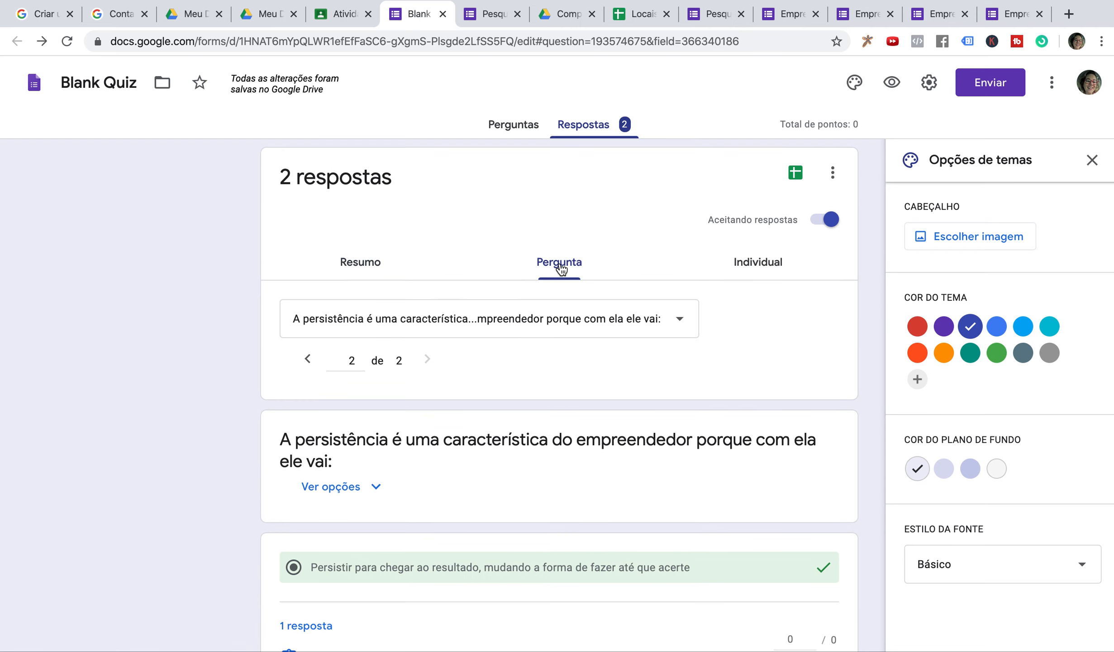
scroll(562, 269, down, 3)
scroll(561, 269, up, 3)
Examine the first and second responses individually, including how the persistence question is marked in each.
click(746, 265)
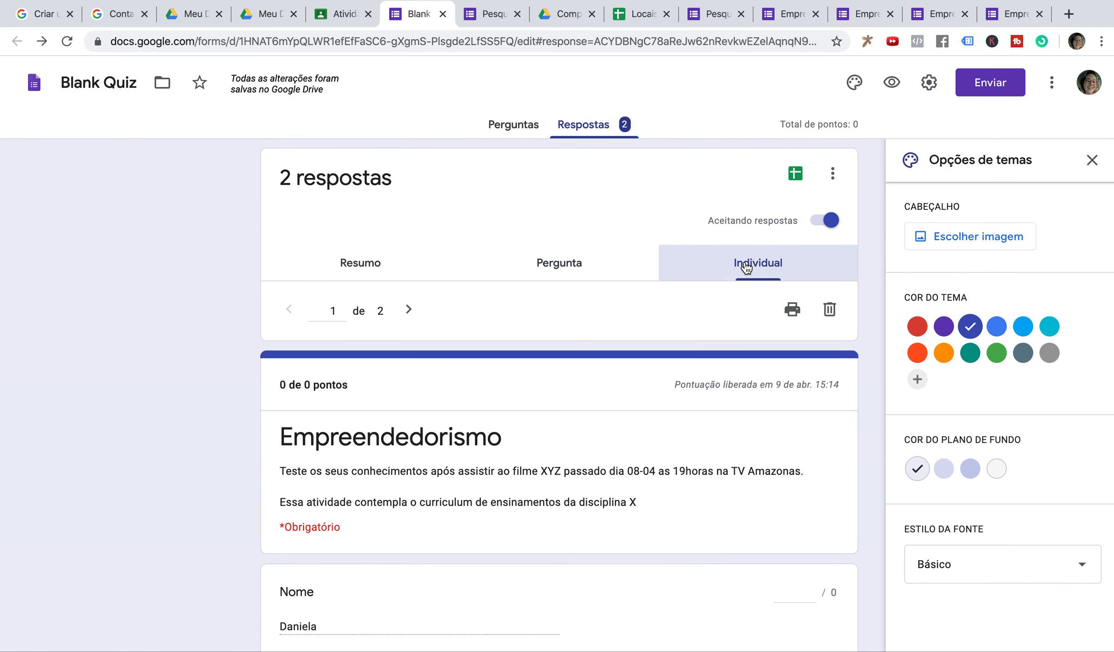
scroll(333, 311, down, 7)
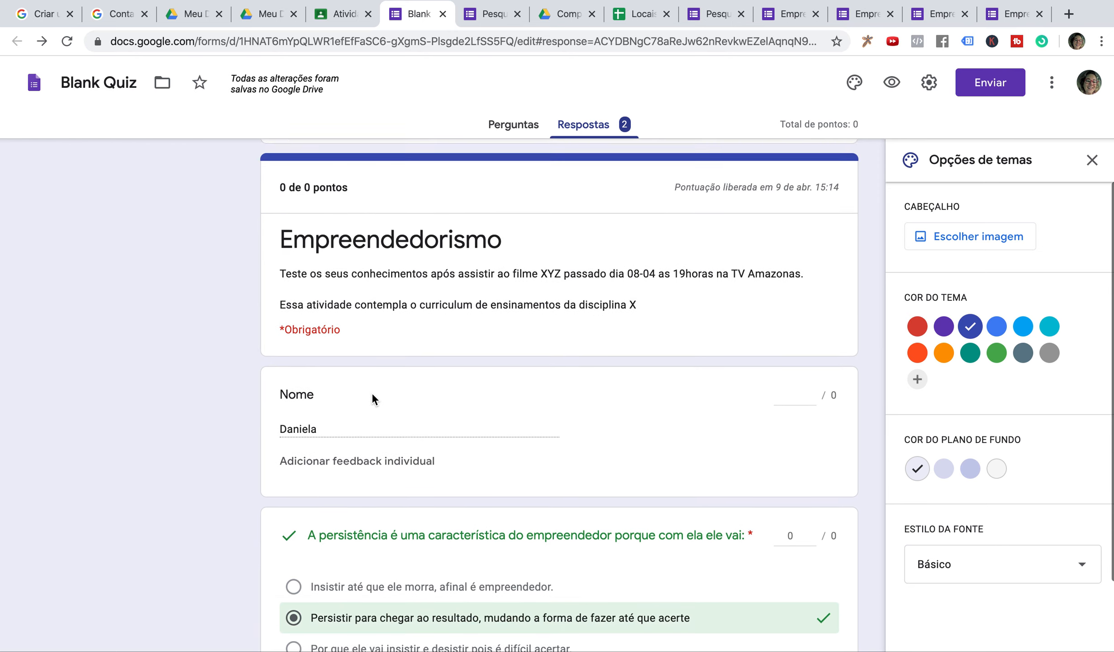
scroll(371, 398, down, 1)
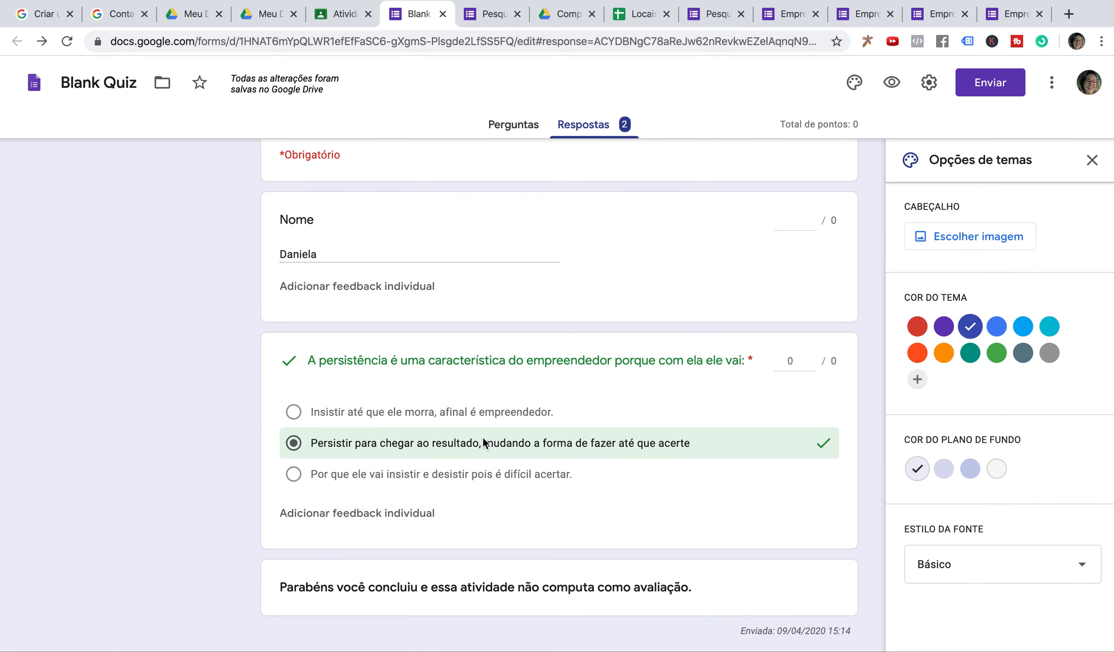
scroll(831, 254, up, 8)
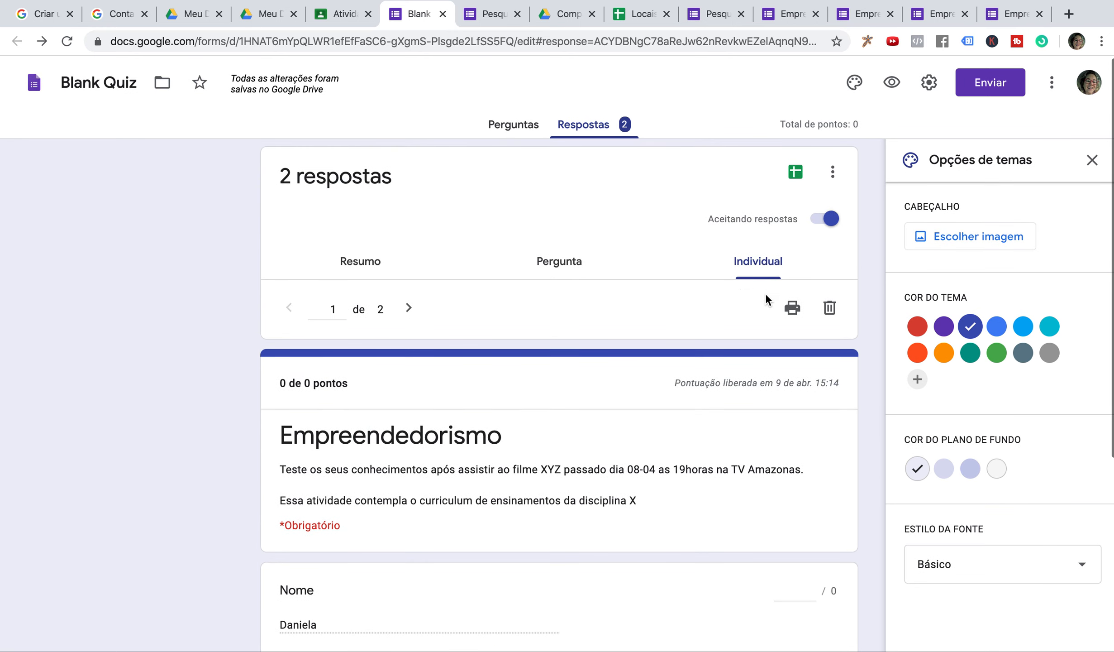
click(409, 309)
scroll(411, 310, down, 4)
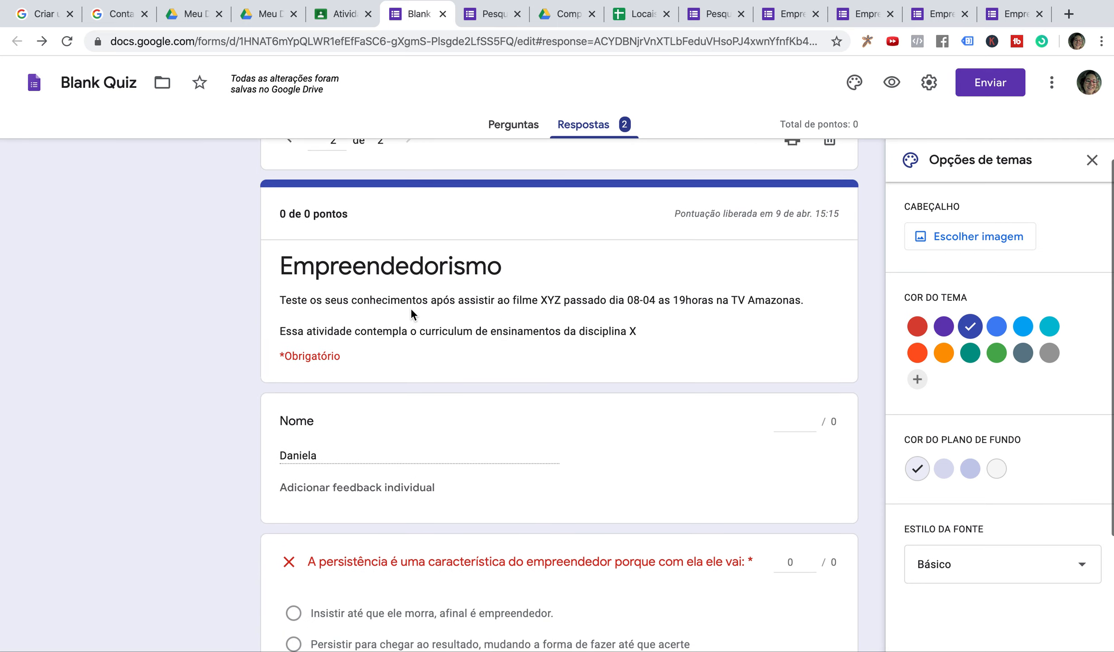
scroll(411, 312, down, 6)
scroll(411, 312, up, 7)
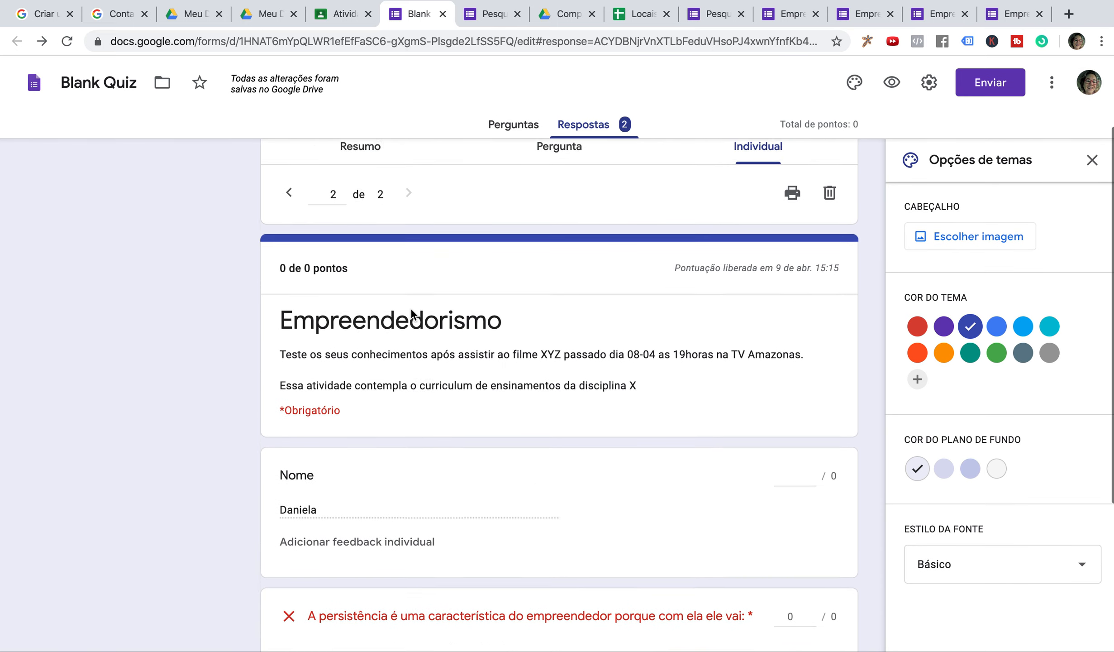
scroll(410, 313, up, 3)
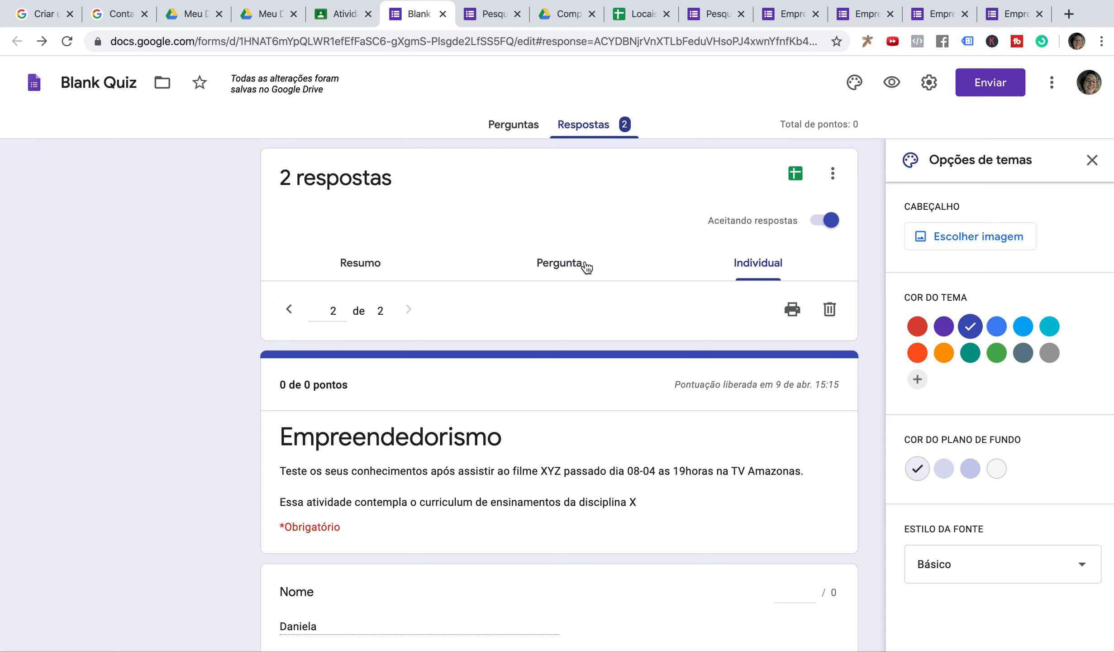
Return to the per-question view and compare the correct and incorrect answers given to the persistence question.
click(587, 267)
scroll(499, 355, down, 4)
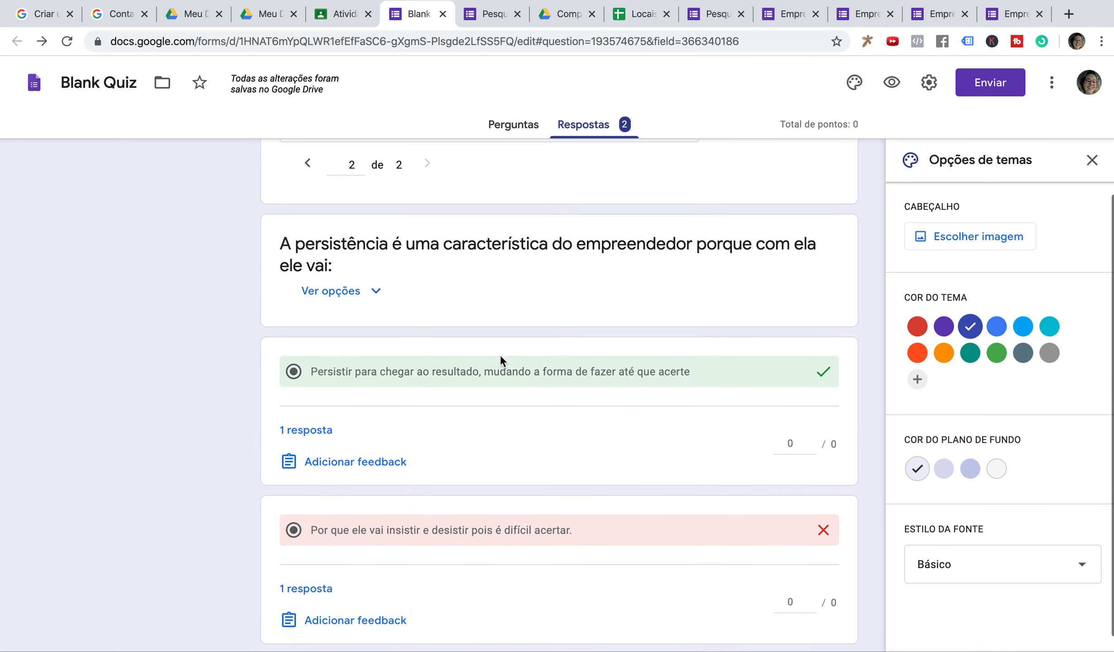
scroll(499, 354, down, 2)
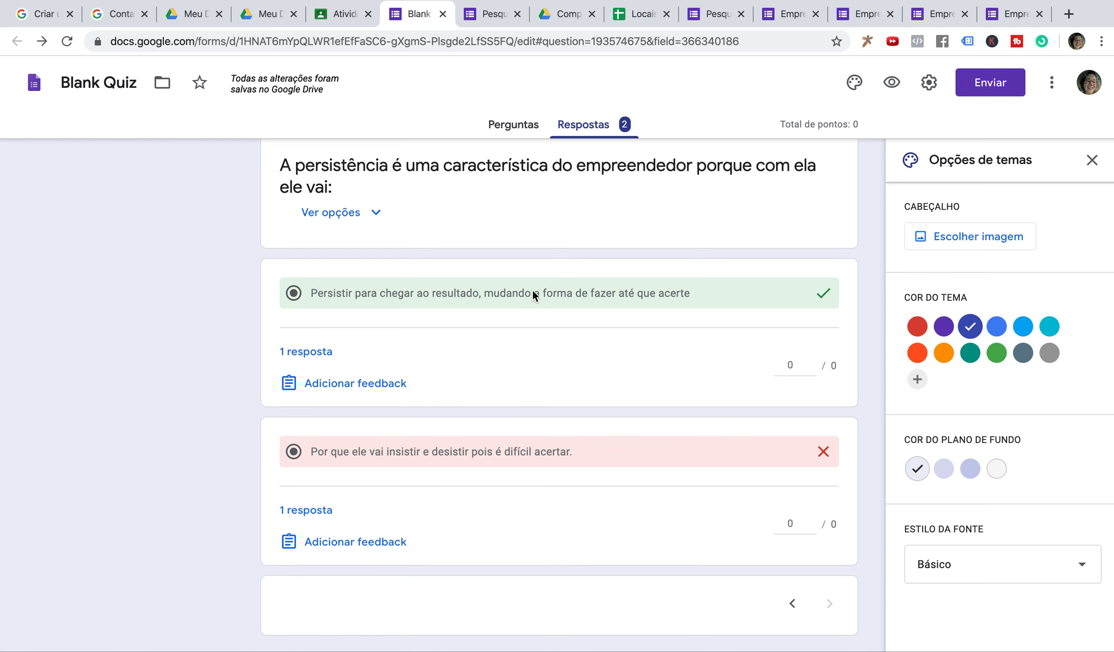
scroll(532, 290, up, 6)
scroll(538, 289, down, 1)
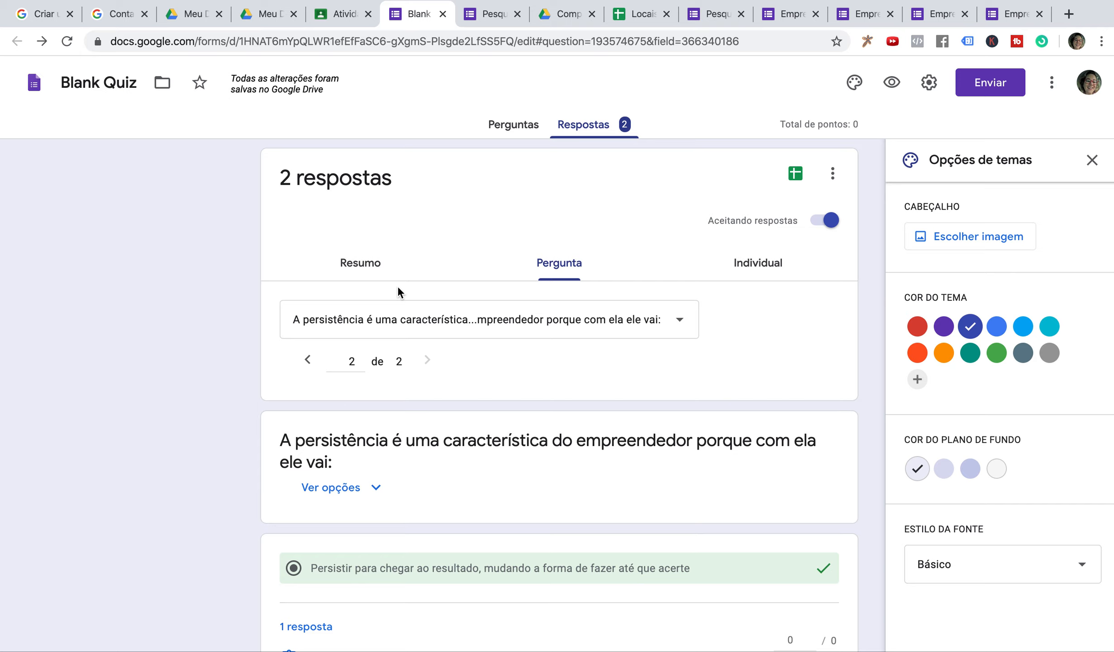
Examine the response summary from the score distribution through the names to the answer chart of the persistence question.
click(372, 268)
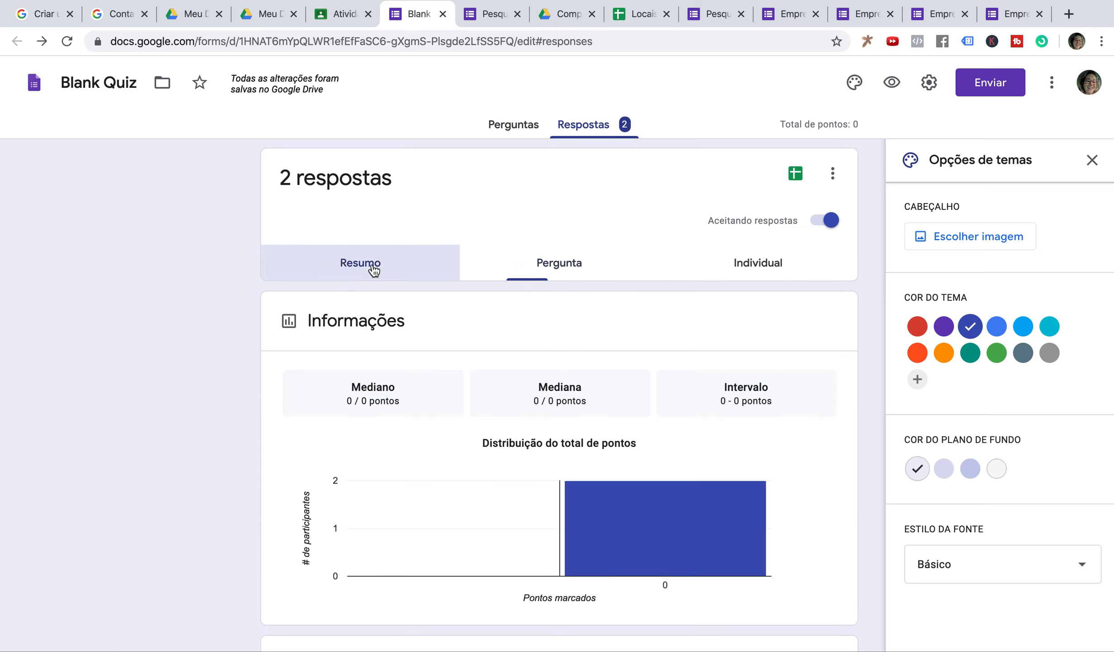
scroll(657, 378, down, 5)
scroll(656, 378, down, 2)
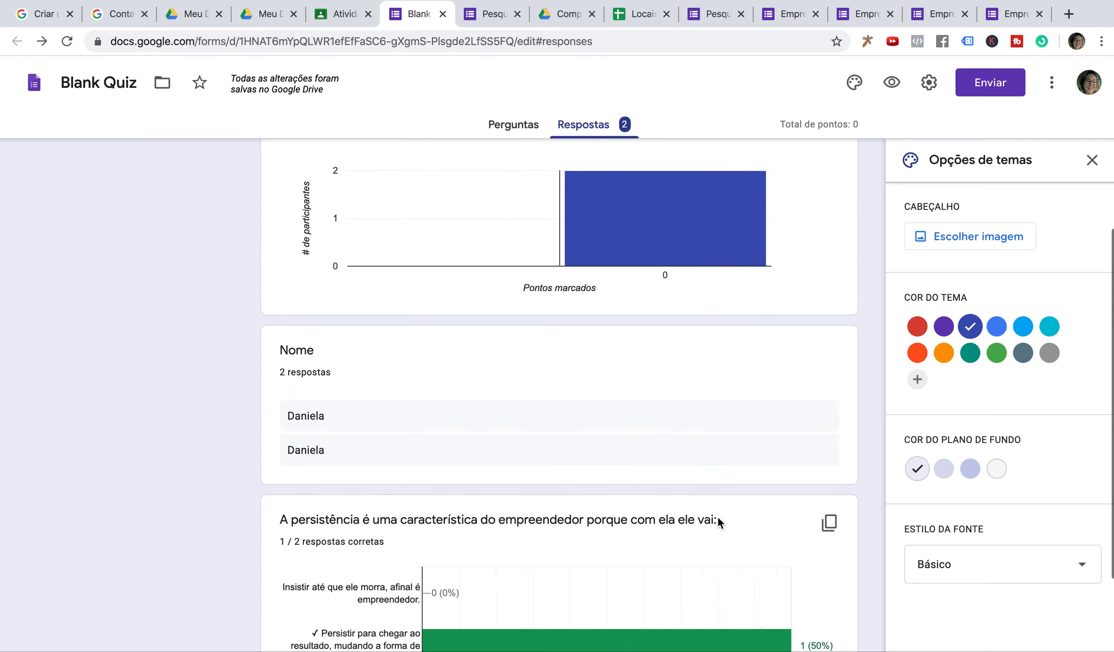
scroll(719, 521, down, 4)
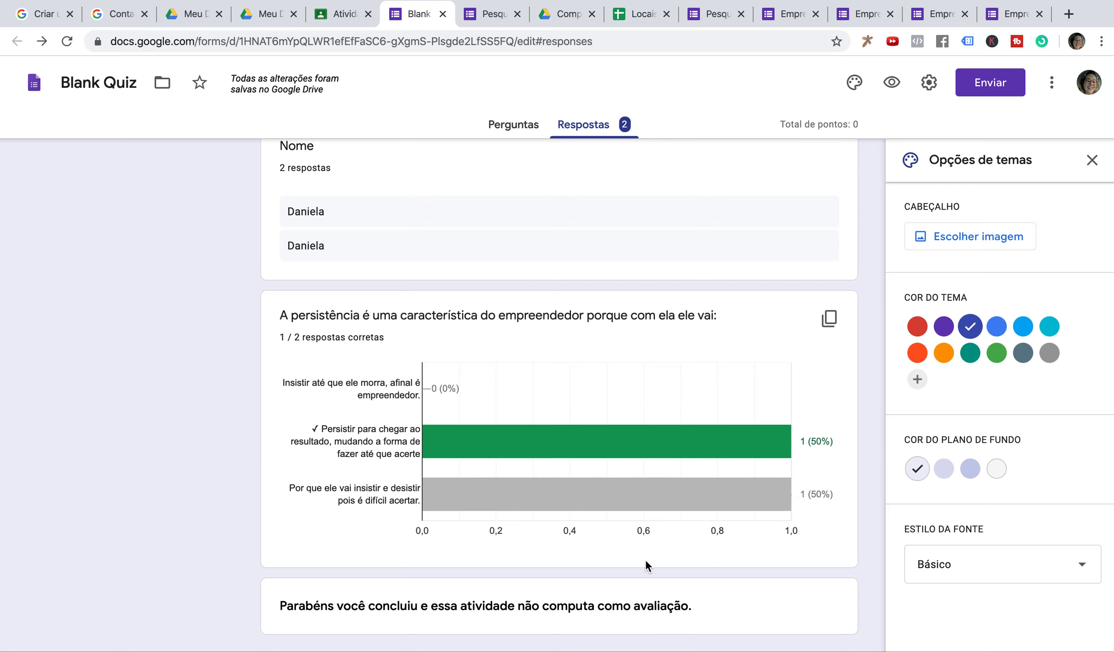
scroll(645, 559, up, 10)
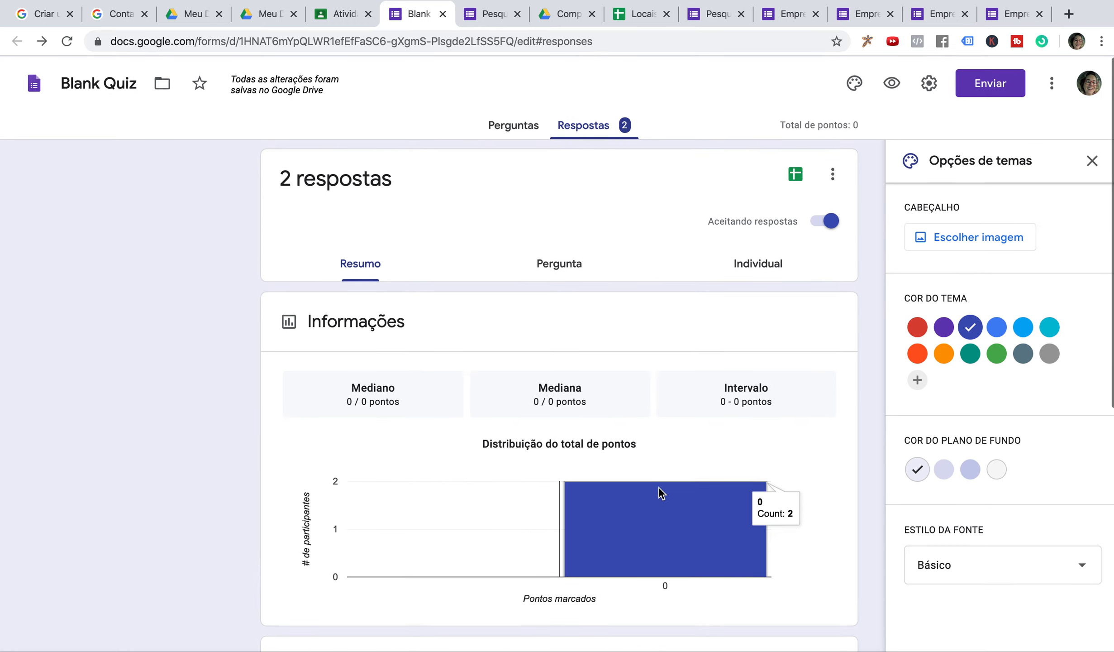
Close the theme options and the "Pesquisa sobre empreendedorismo" and Blank Quiz editors, and return to the Google Classroom activity draft.
click(1092, 164)
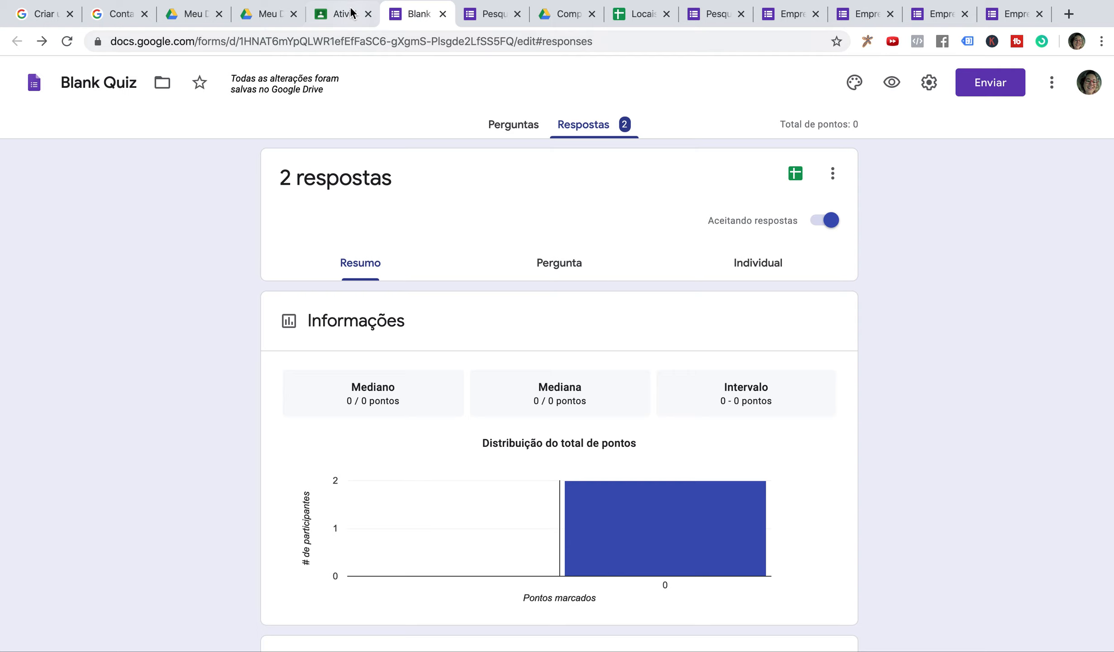
click(334, 8)
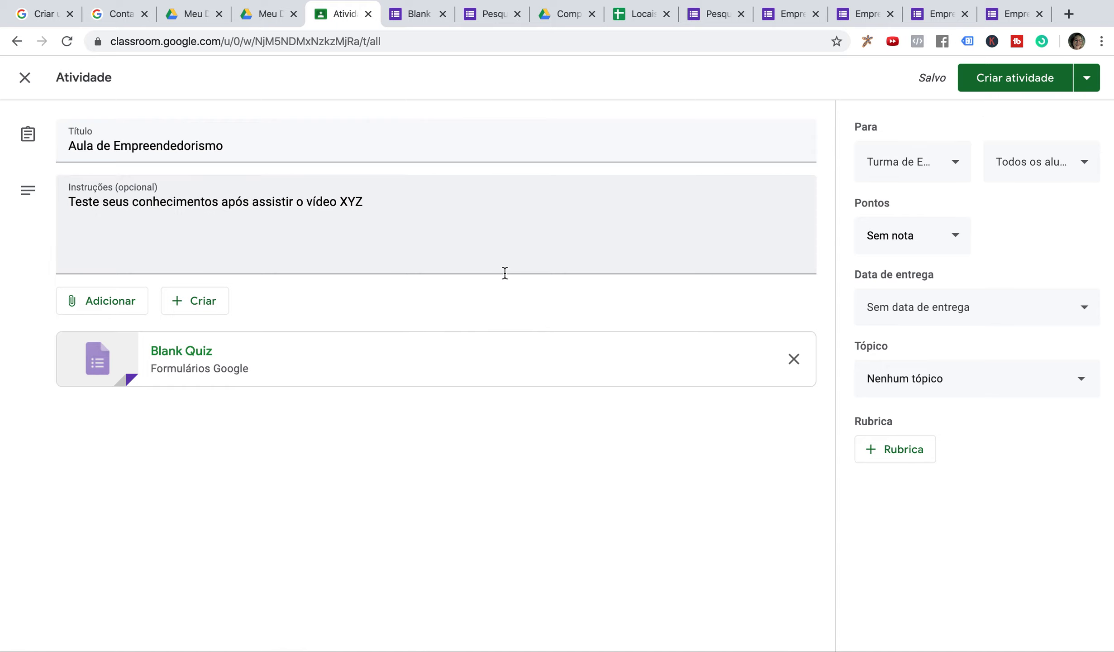
click(489, 14)
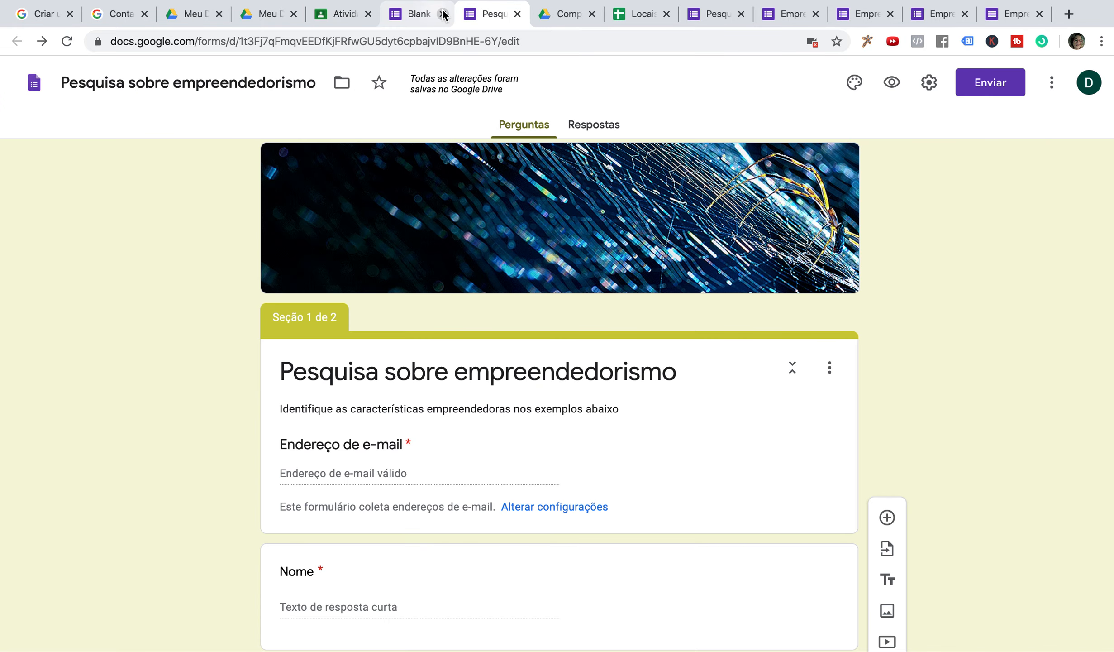
click(518, 14)
click(433, 16)
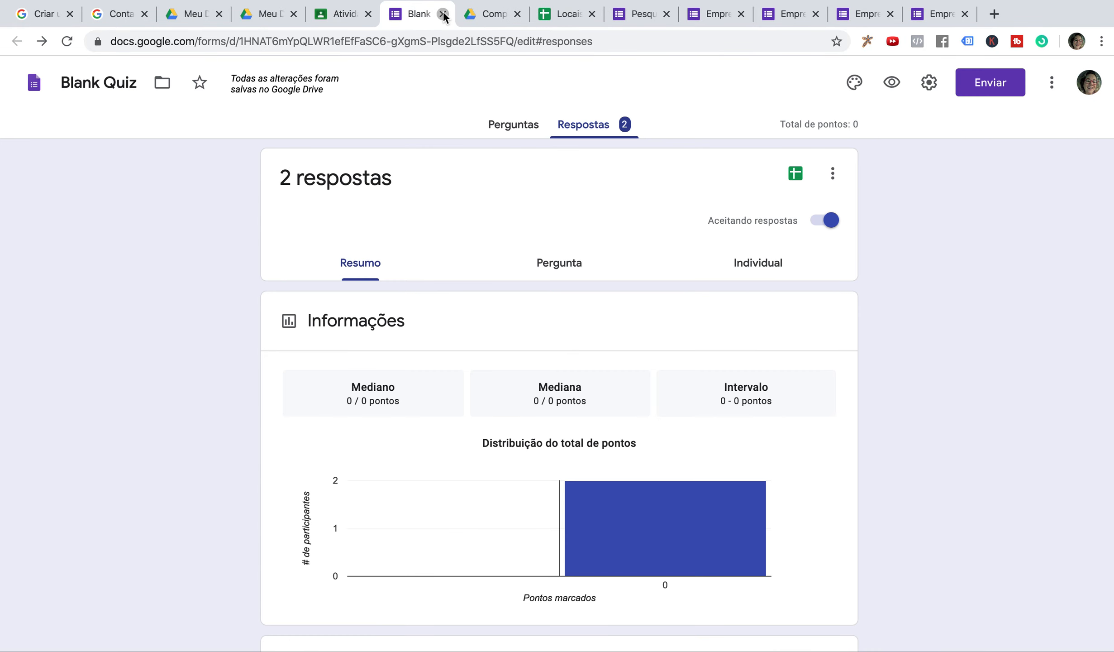
click(443, 15)
click(336, 16)
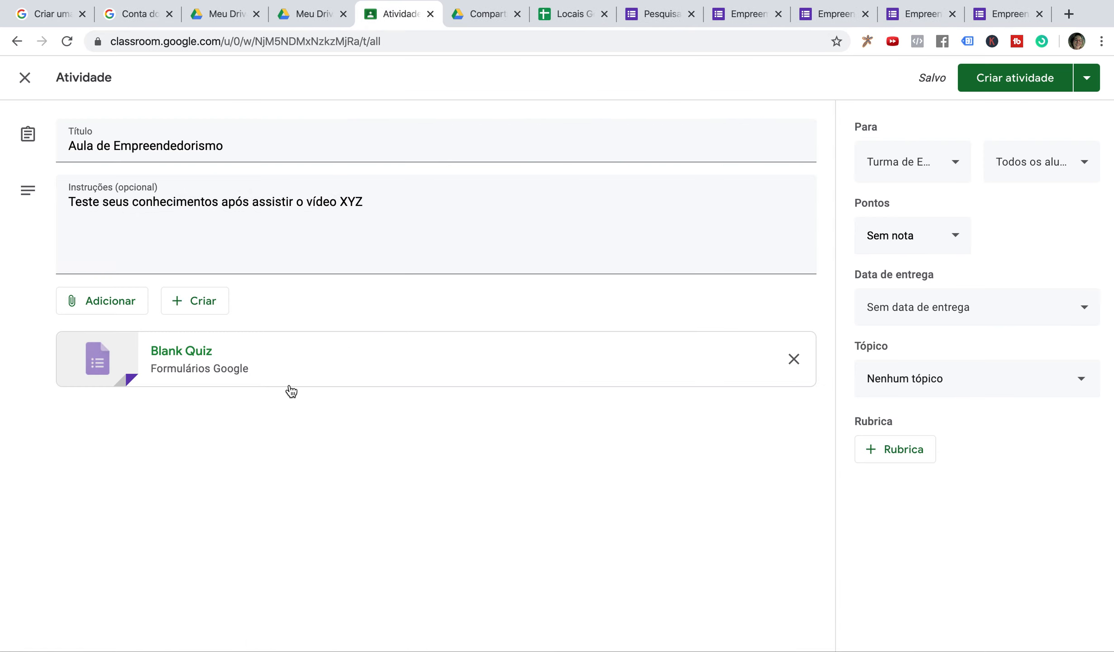
Publish the "Aula de Empreendedorismo" activity with the attached quiz and check its post on the class stream.
click(1015, 80)
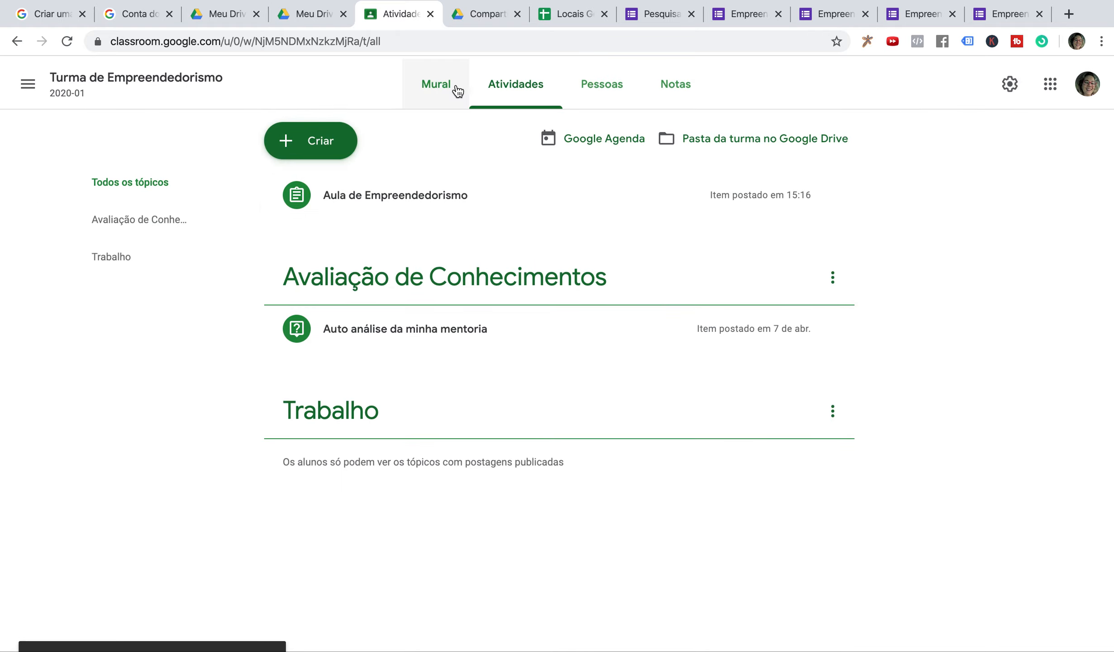
click(445, 89)
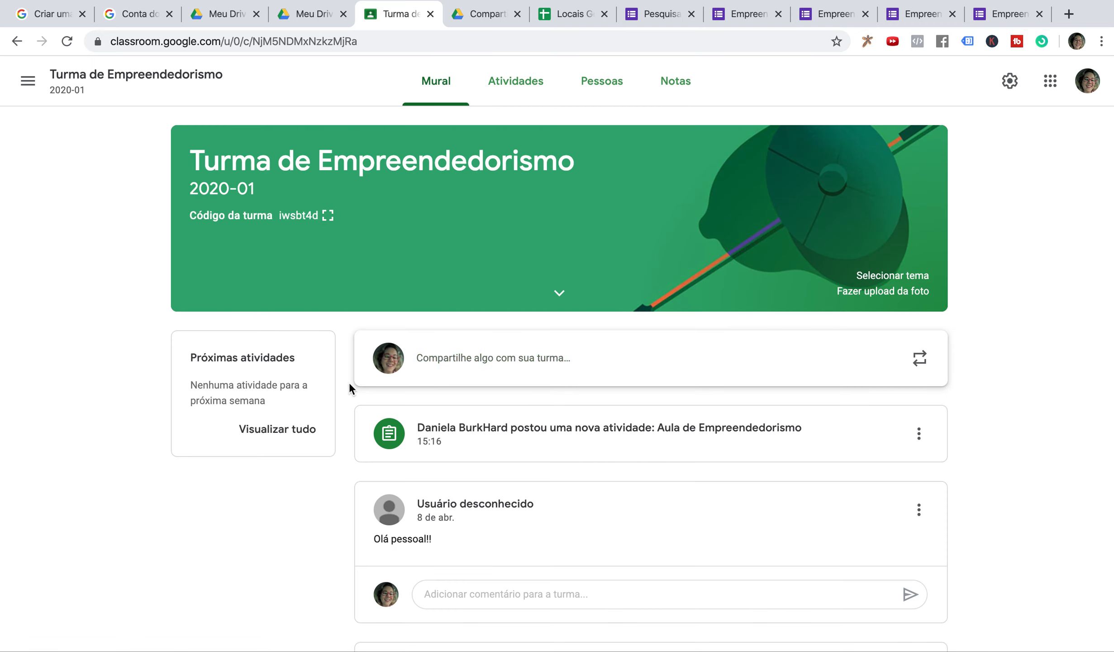
scroll(669, 426, down, 2)
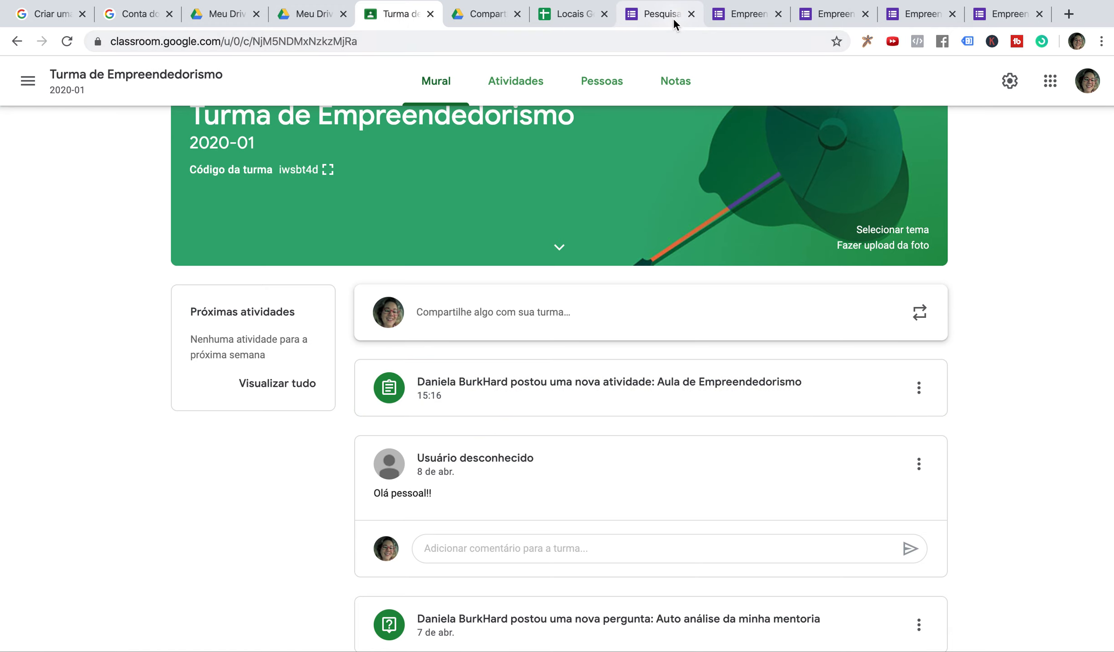
Close the "Pesquisa sobre empreendedorismo" response form and return to the class stream.
click(662, 12)
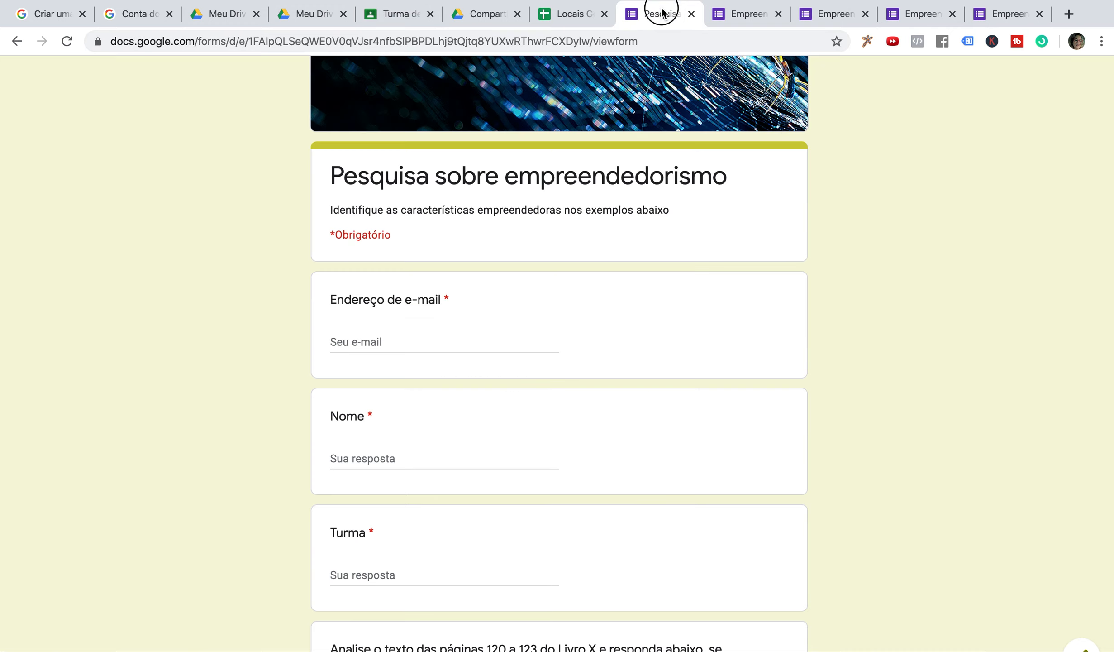
click(692, 14)
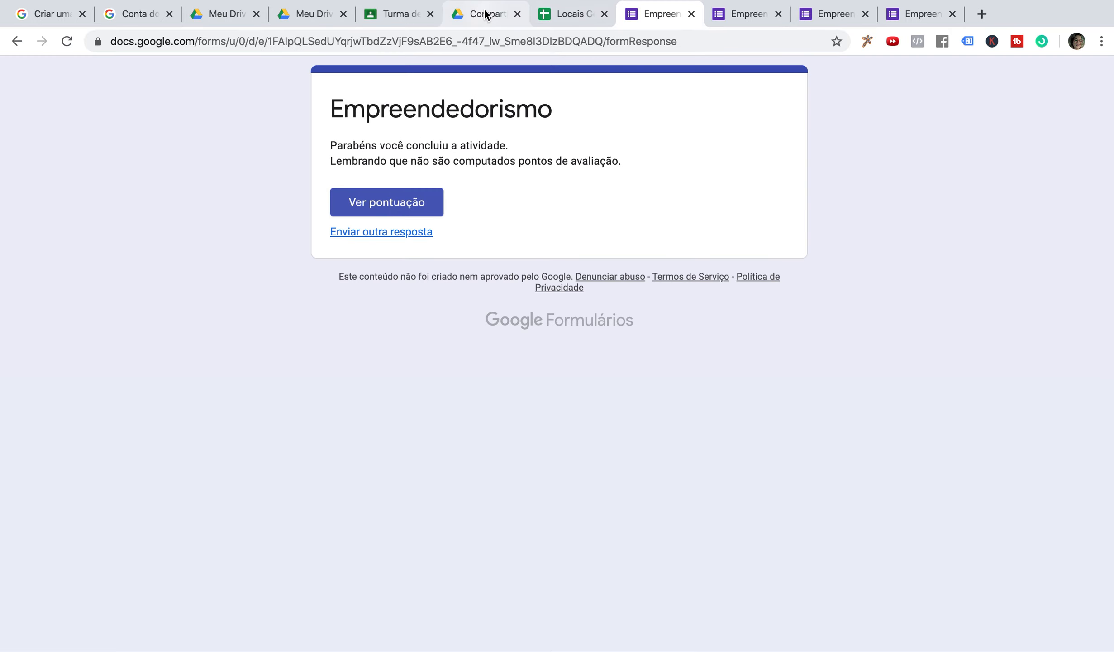
click(399, 17)
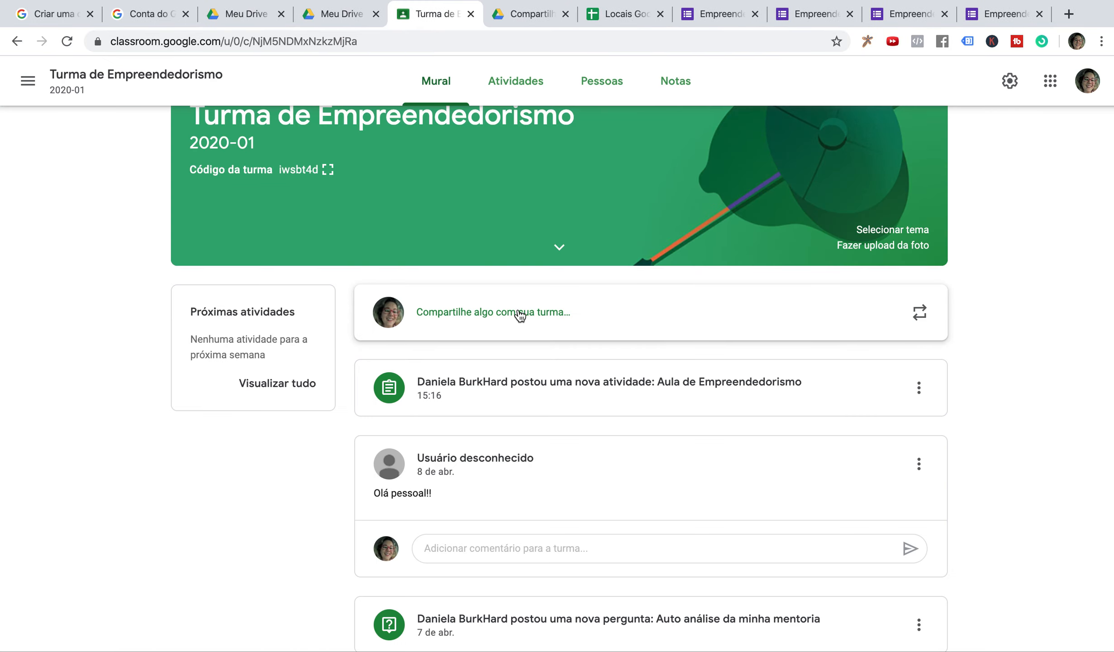
Open the "Aula de Empreendedorismo" activity from the stream, view its attached Empreendedorismo form and go back to the stream.
click(521, 380)
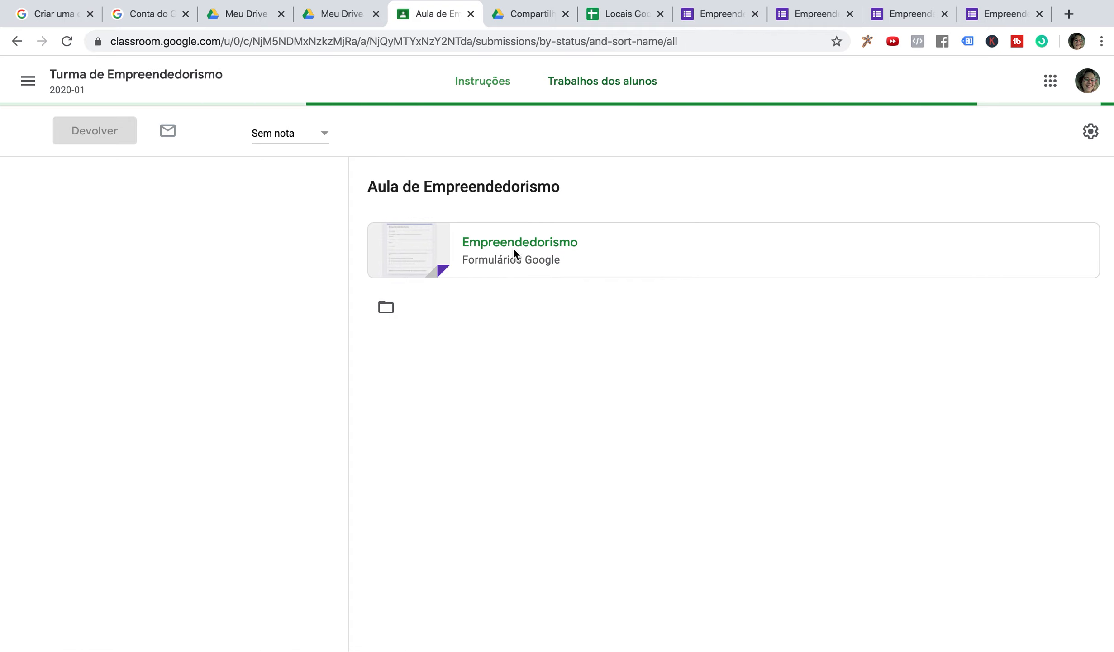
click(514, 249)
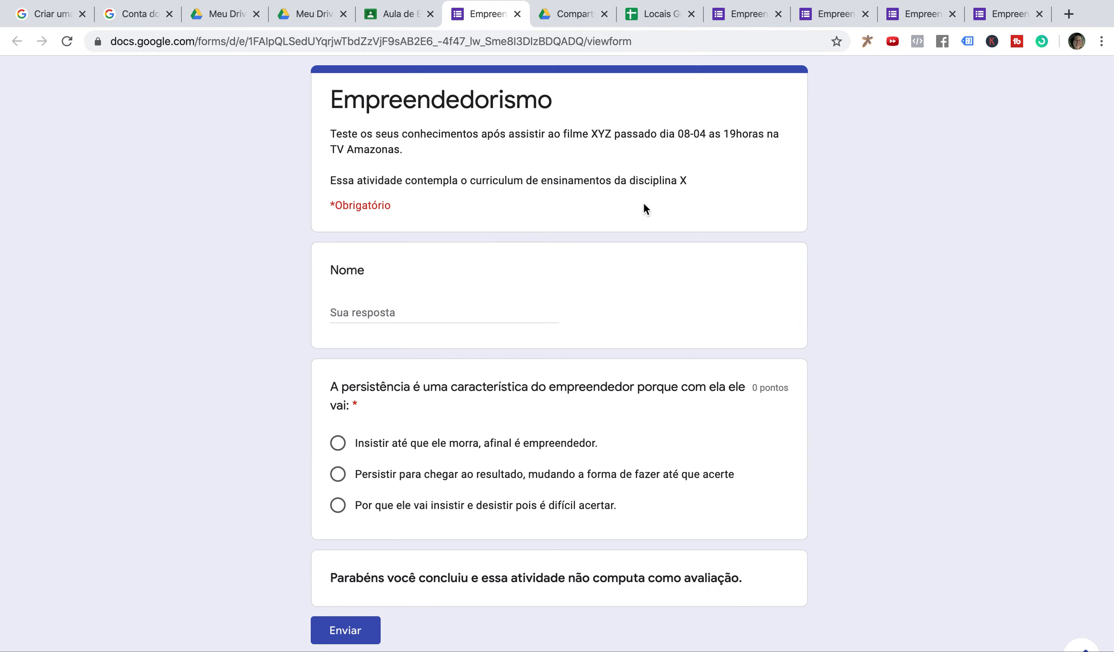
click(397, 16)
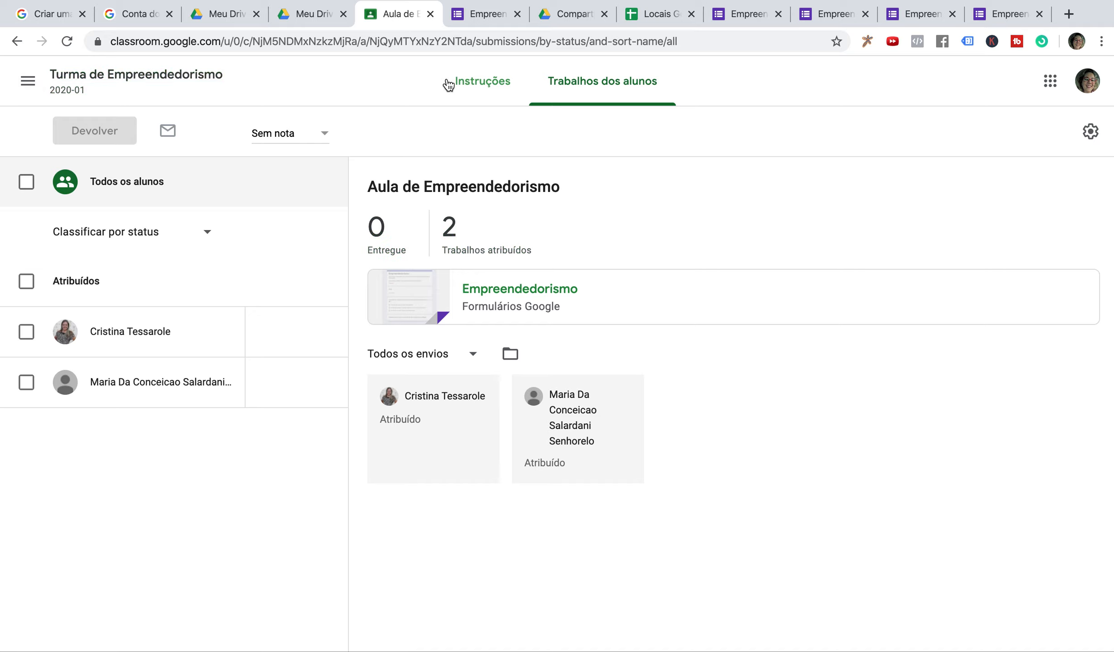
click(16, 41)
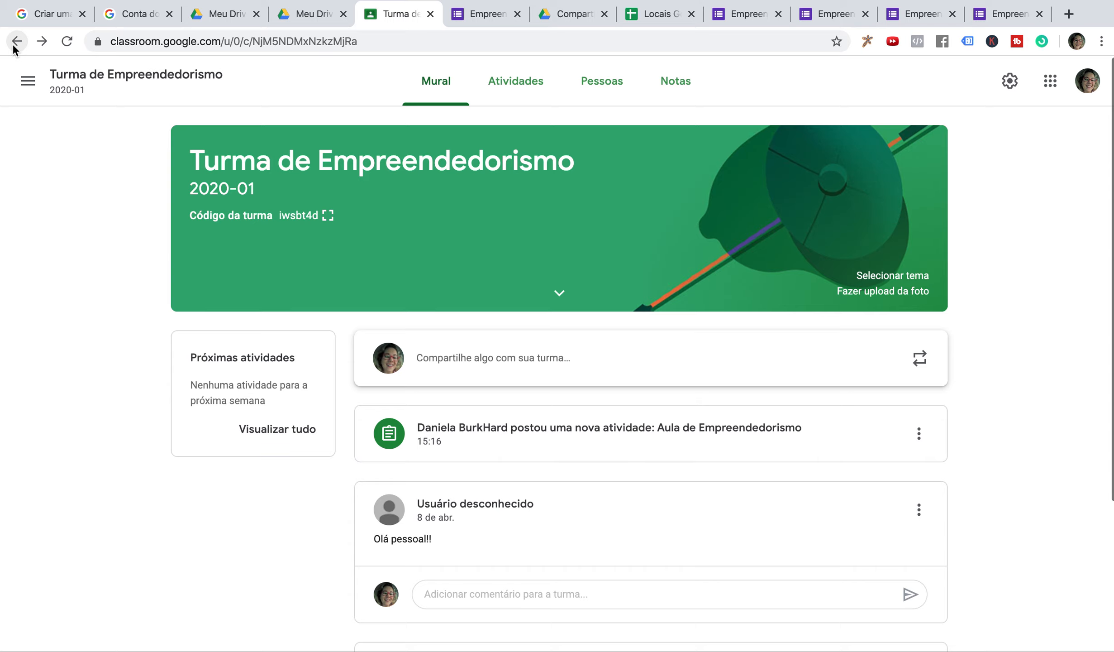
click(522, 362)
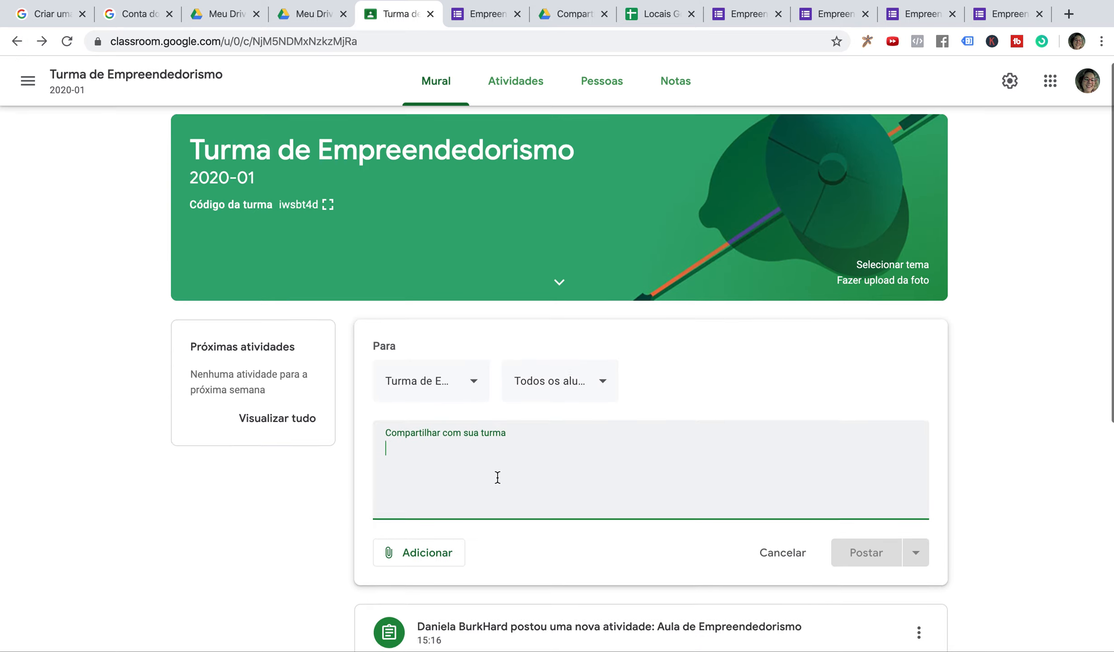
scroll(493, 363, down, 3)
scroll(220, 295, up, 3)
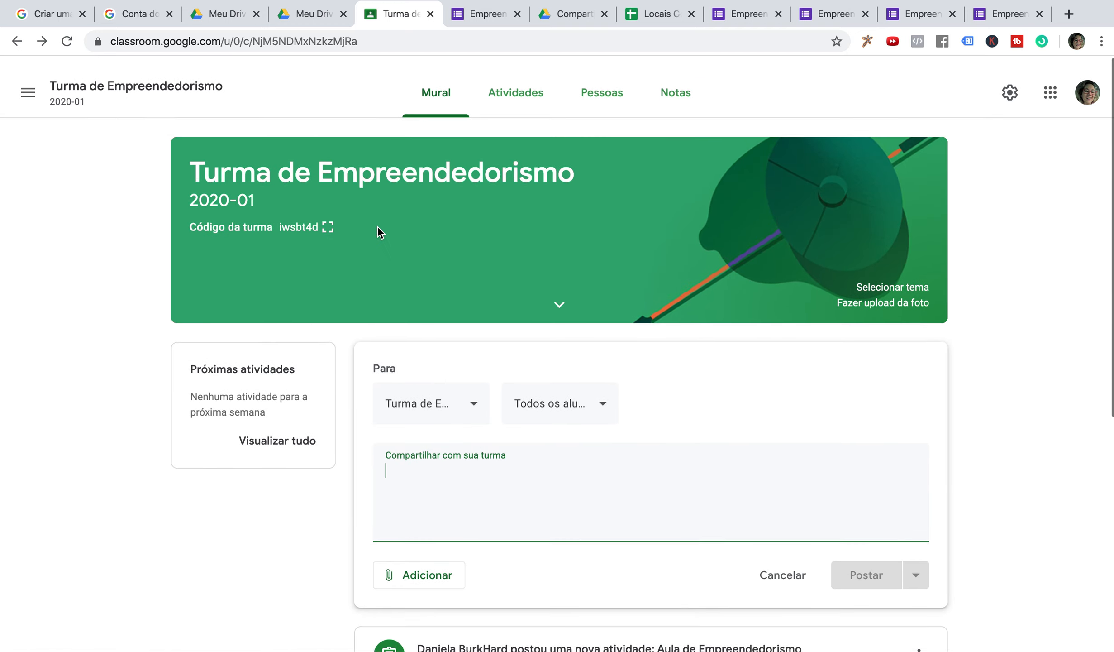
View the class activities by topic, opening Avaliação de Conhecimentos and Trabalho before returning to all topics.
click(510, 87)
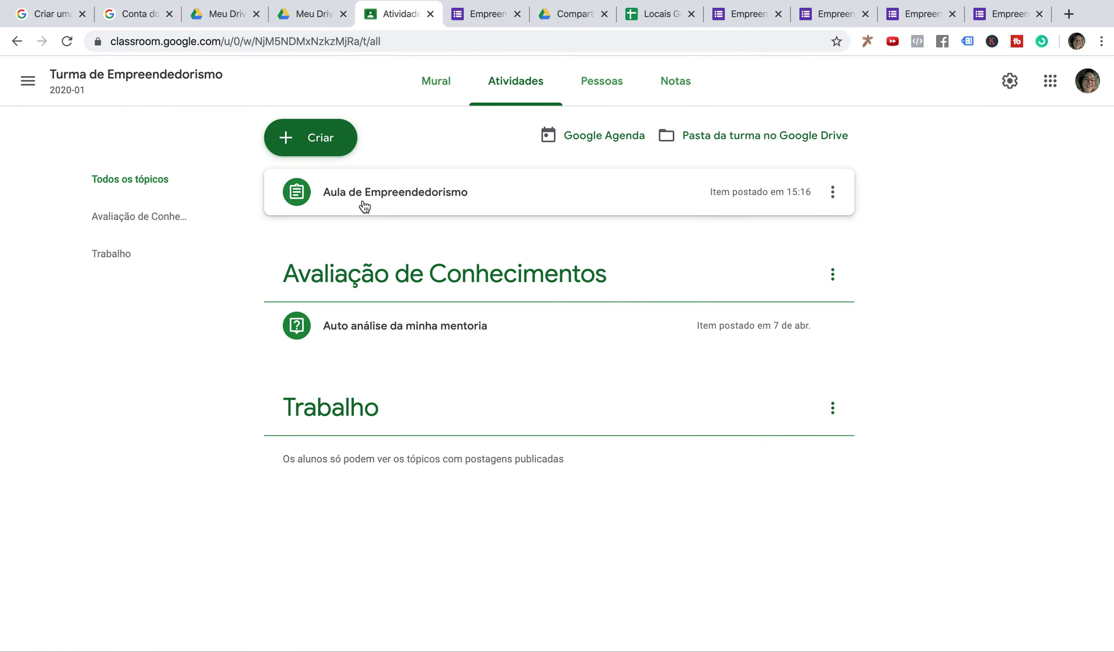
click(177, 220)
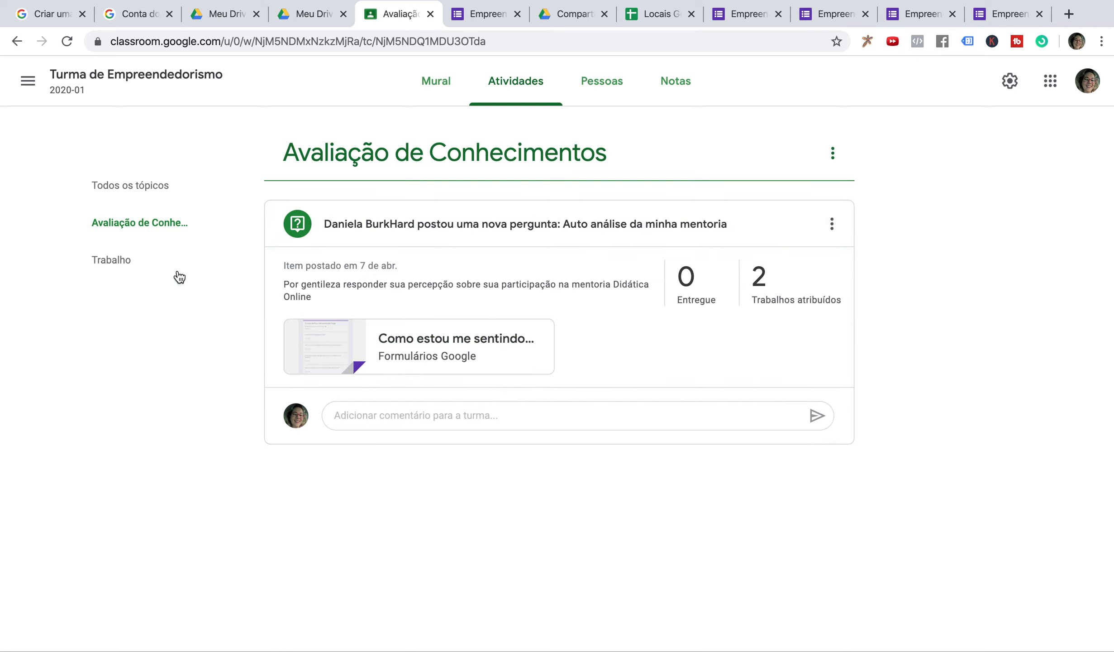
click(138, 265)
click(127, 198)
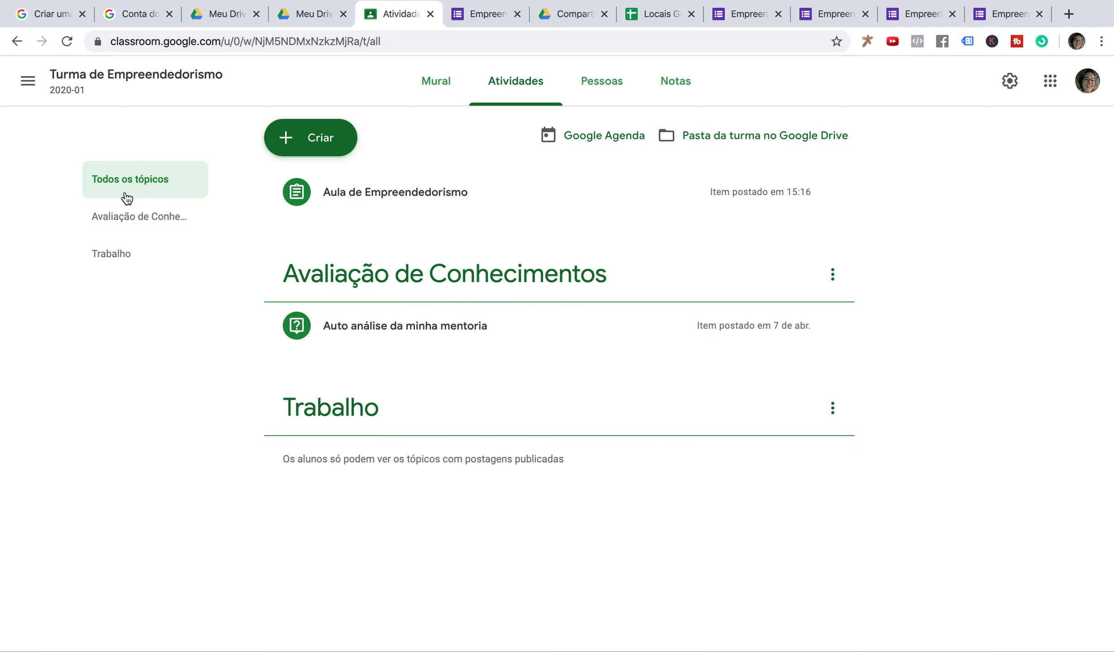
Expand the "Aula de Empreendedorismo" activity in the activities list and check its attached Empreendedorismo form and student work page.
click(400, 199)
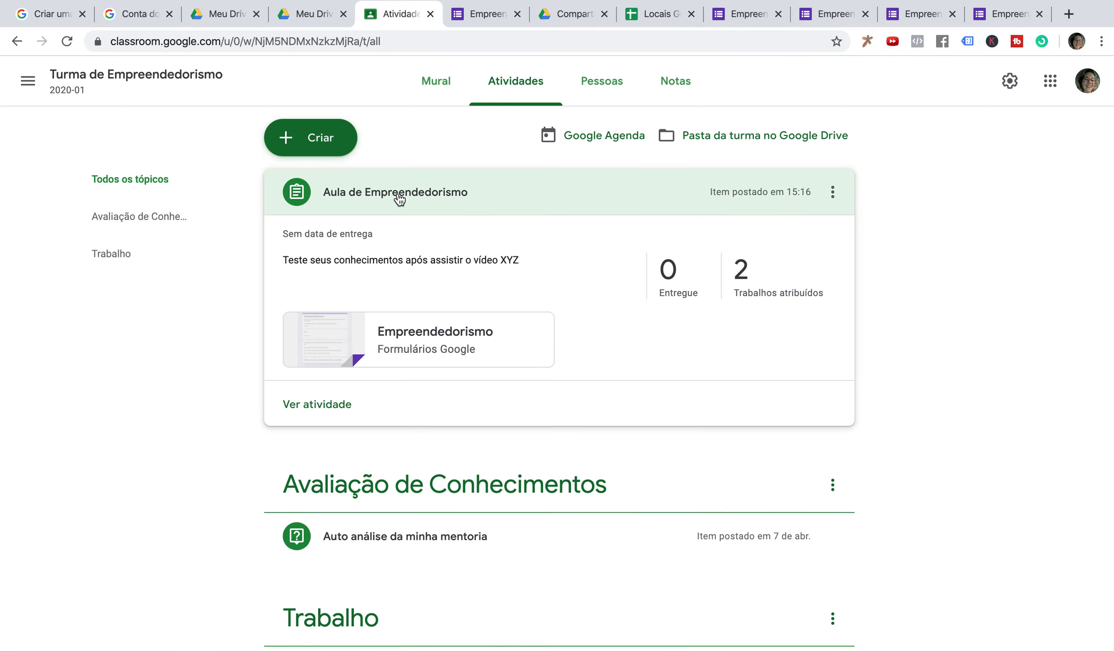
click(444, 333)
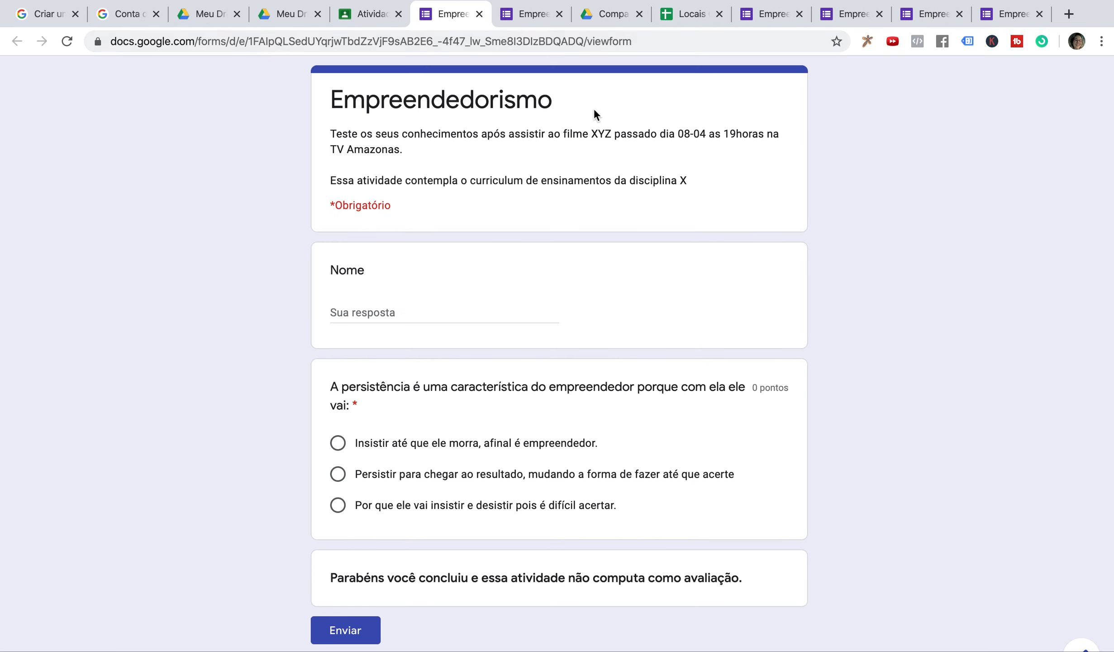
scroll(663, 336, down, 1)
scroll(662, 337, up, 1)
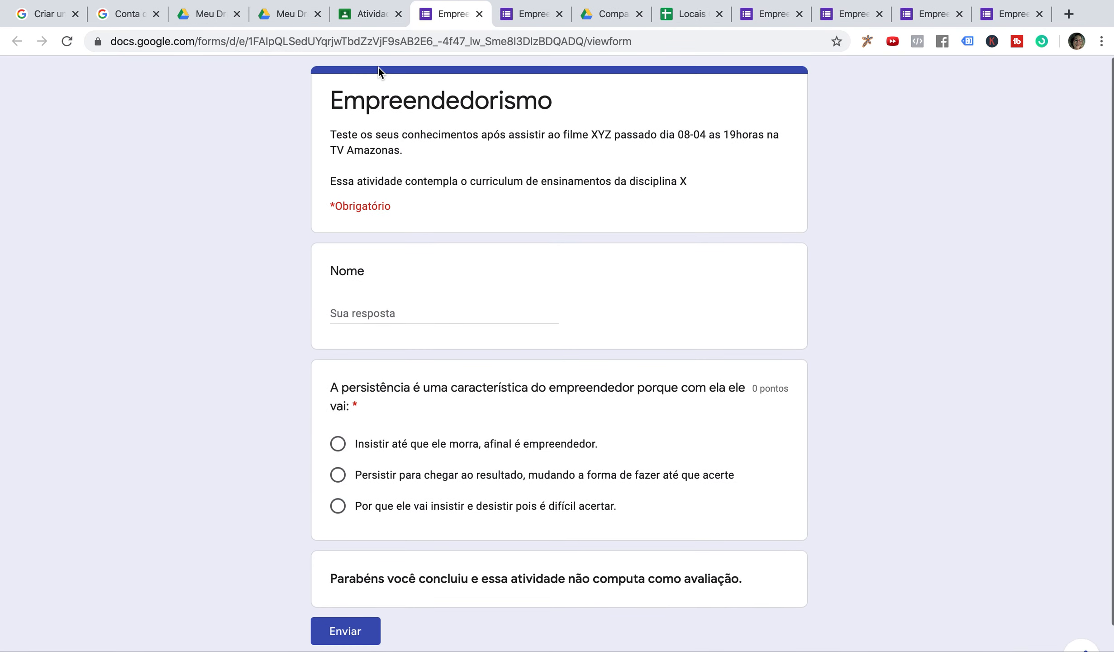
click(362, 14)
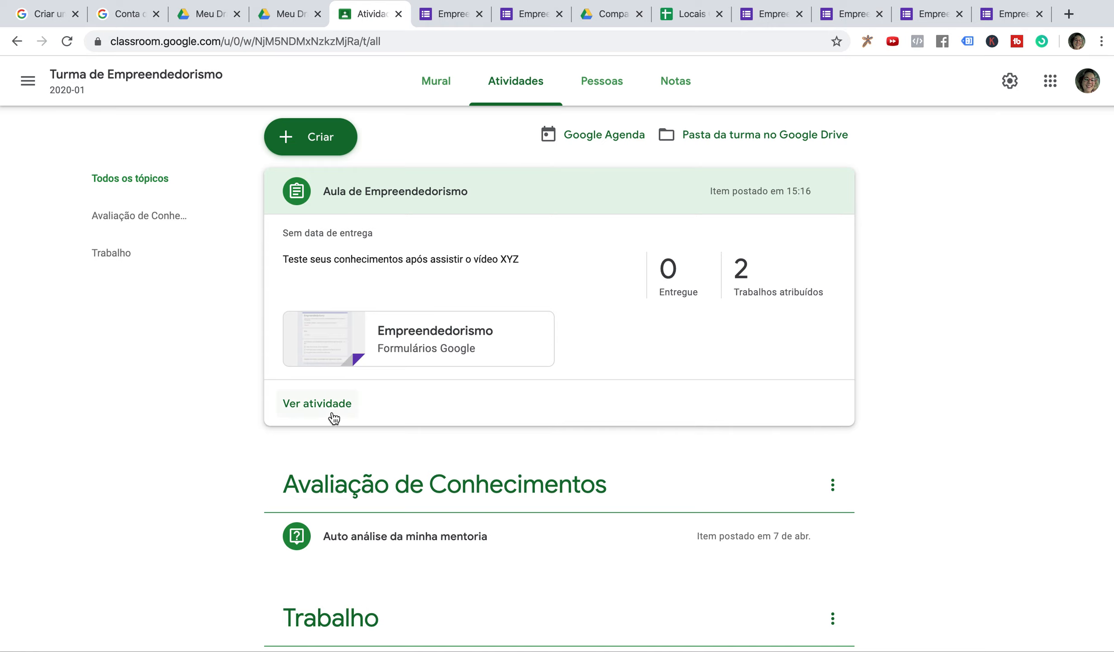
click(317, 403)
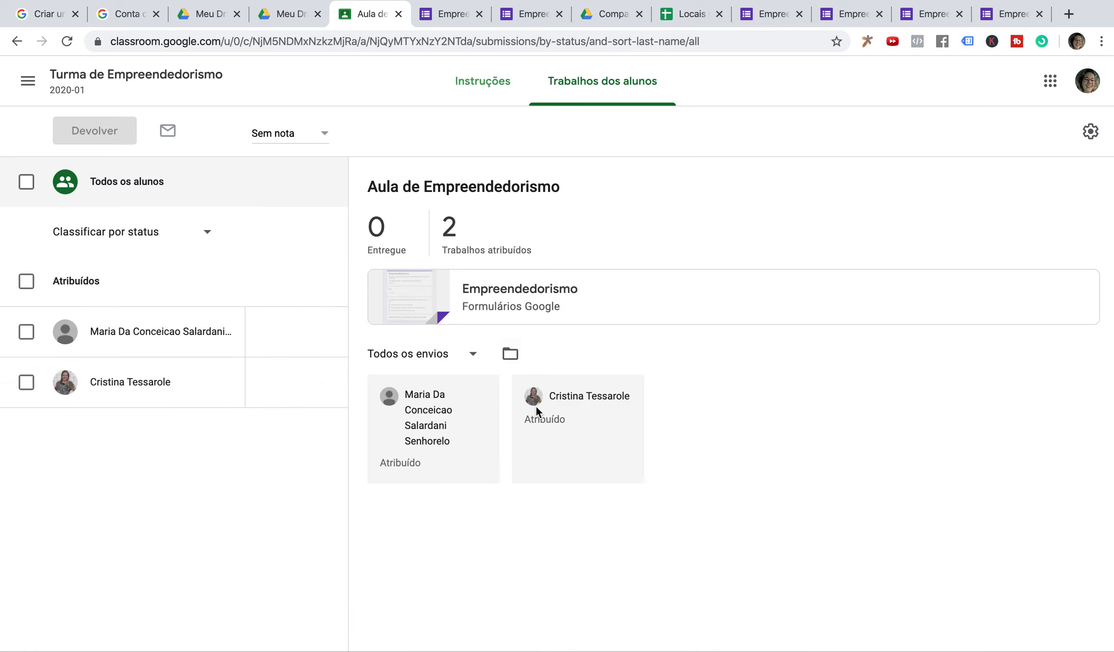
click(19, 41)
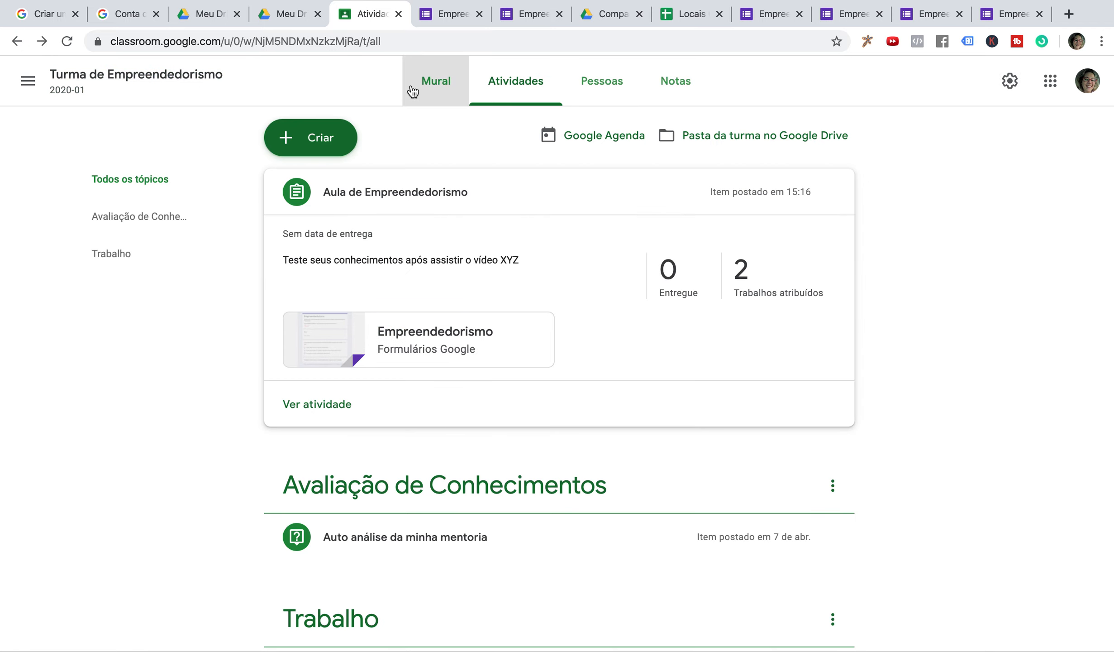
Return to the class stream, dismiss the tip about moving posts and look through the published posts.
click(413, 92)
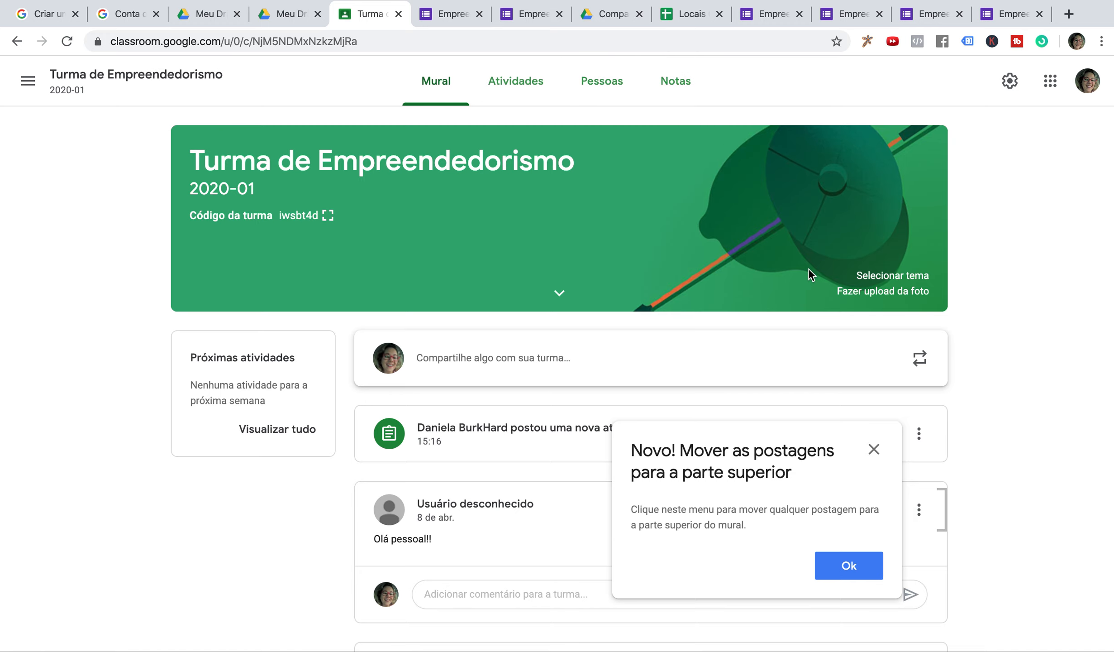
click(874, 449)
scroll(903, 361, down, 3)
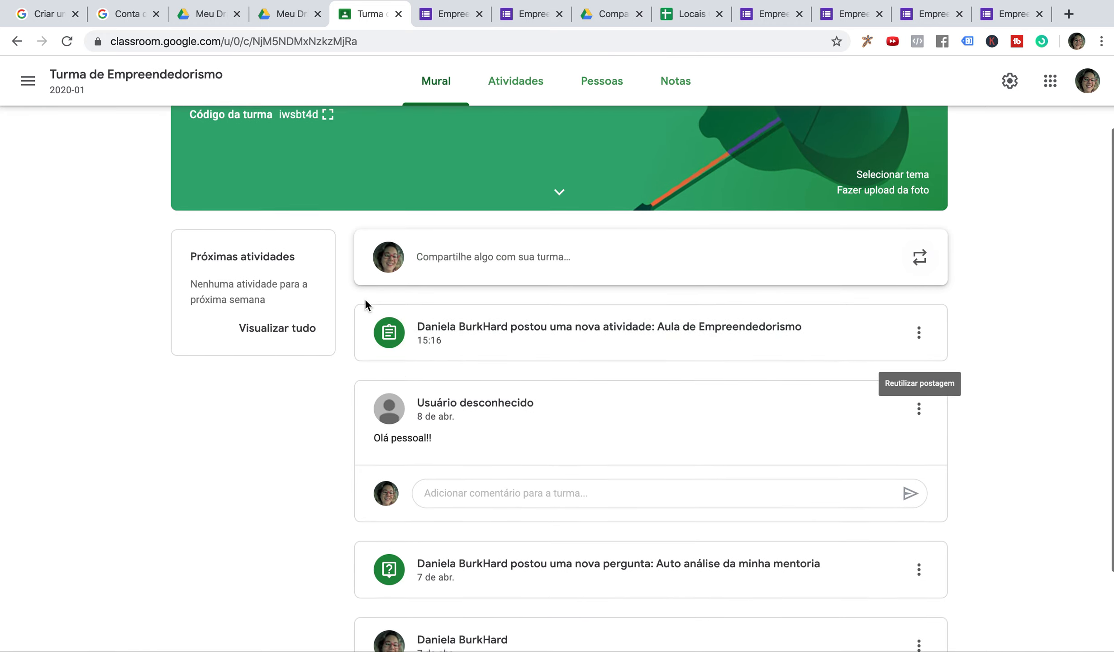
scroll(244, 276, up, 3)
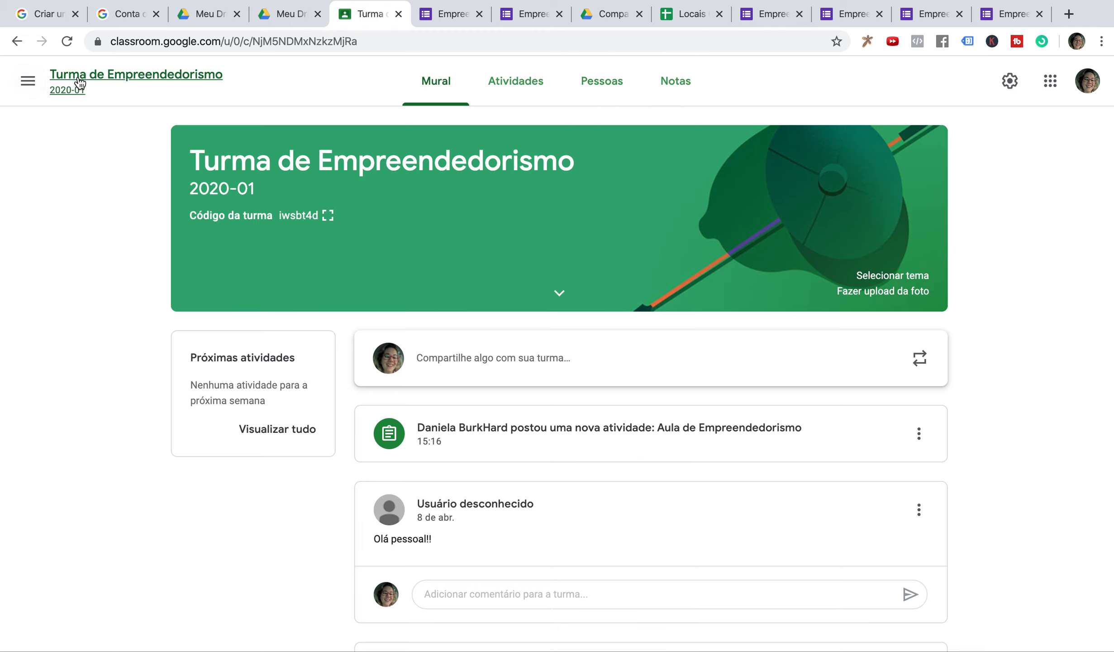
scroll(494, 381, down, 4)
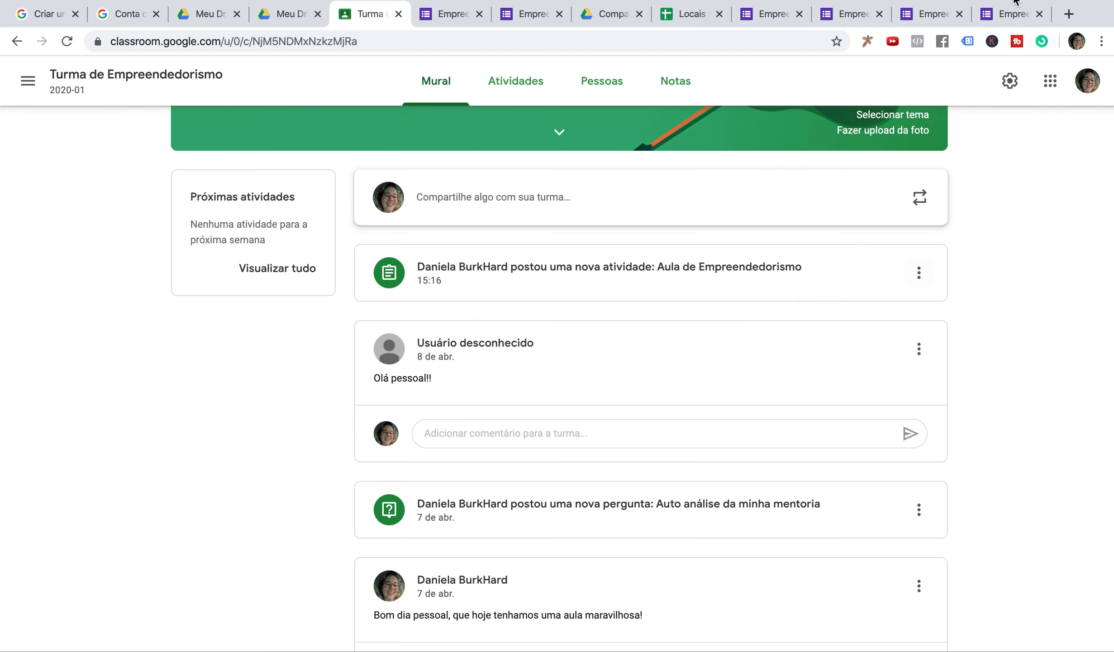
Open "Aula de Empreendedorismo" from the stream and inspect the submission filter, attached form and student sorting options on its student work page.
click(480, 269)
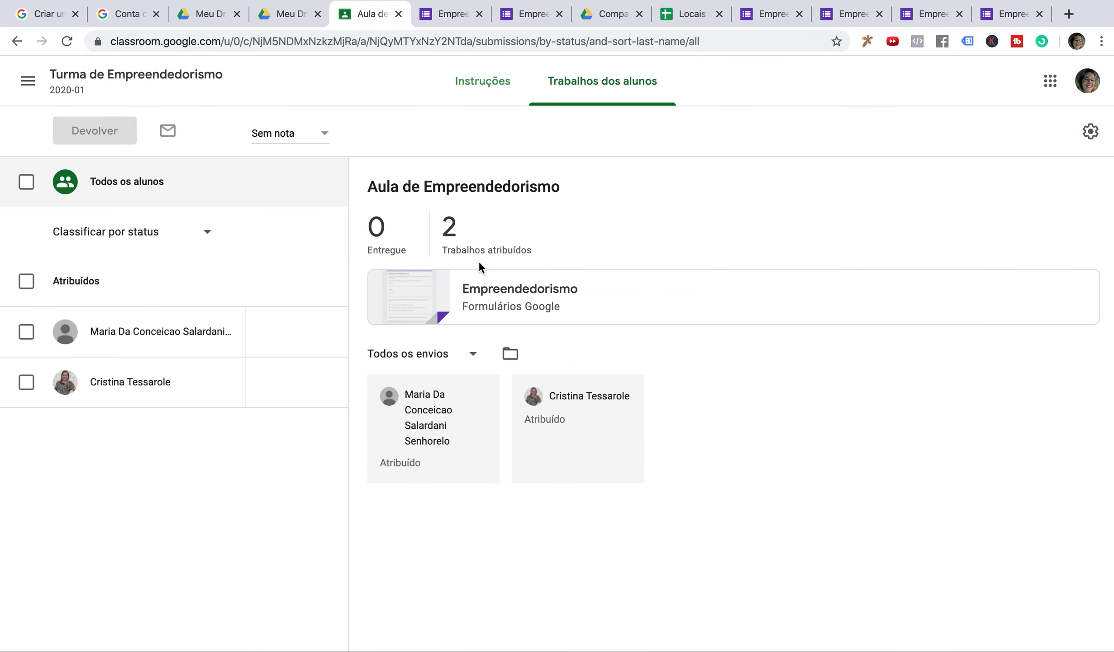
click(472, 353)
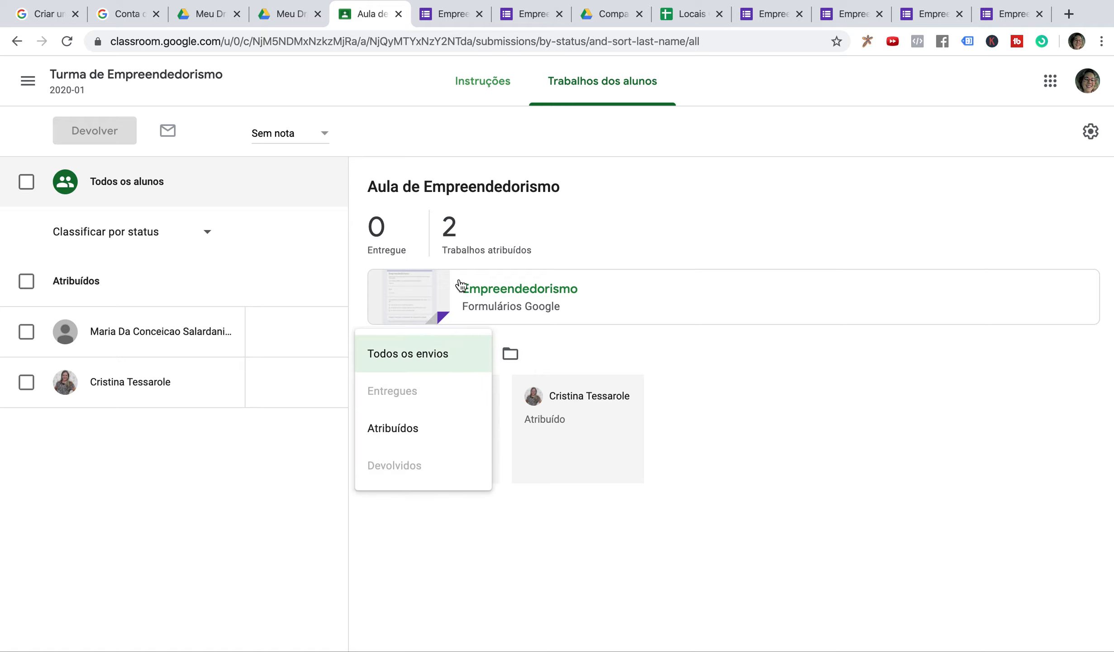
click(506, 292)
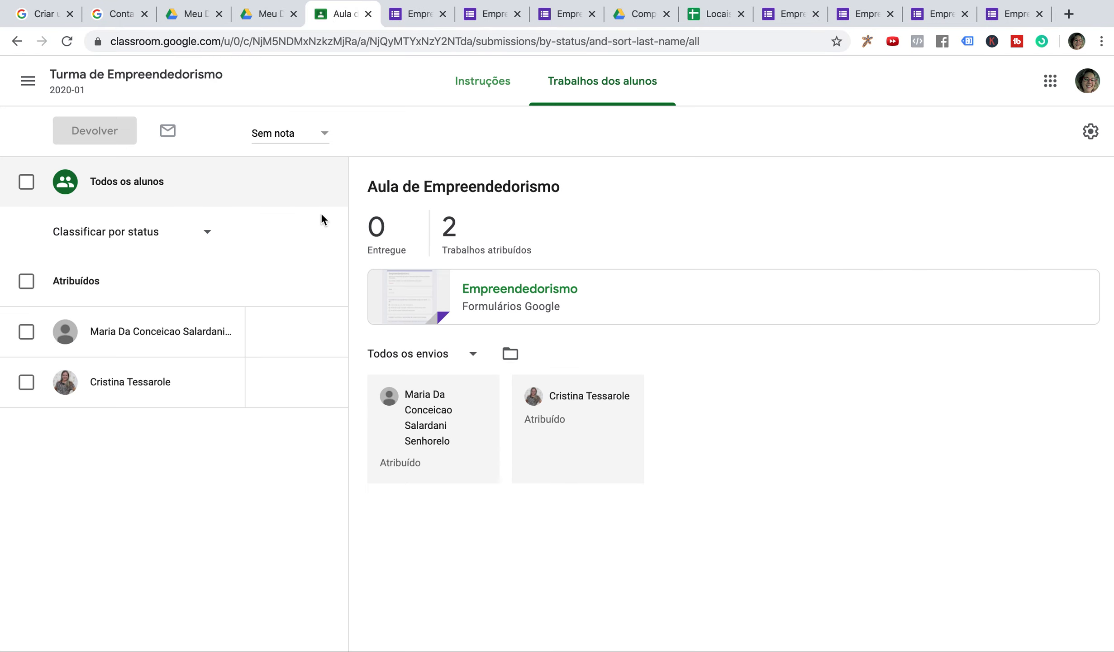
click(95, 231)
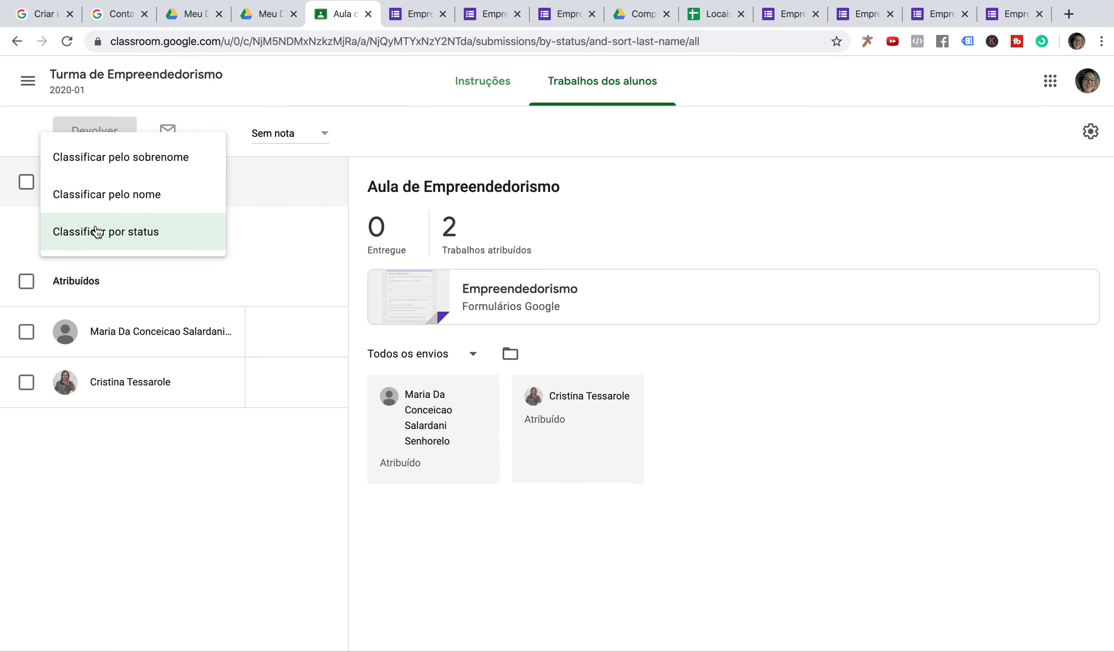
click(226, 226)
View the activity's instructions and its attached Empreendedorismo form, ending back on the instructions page.
click(481, 97)
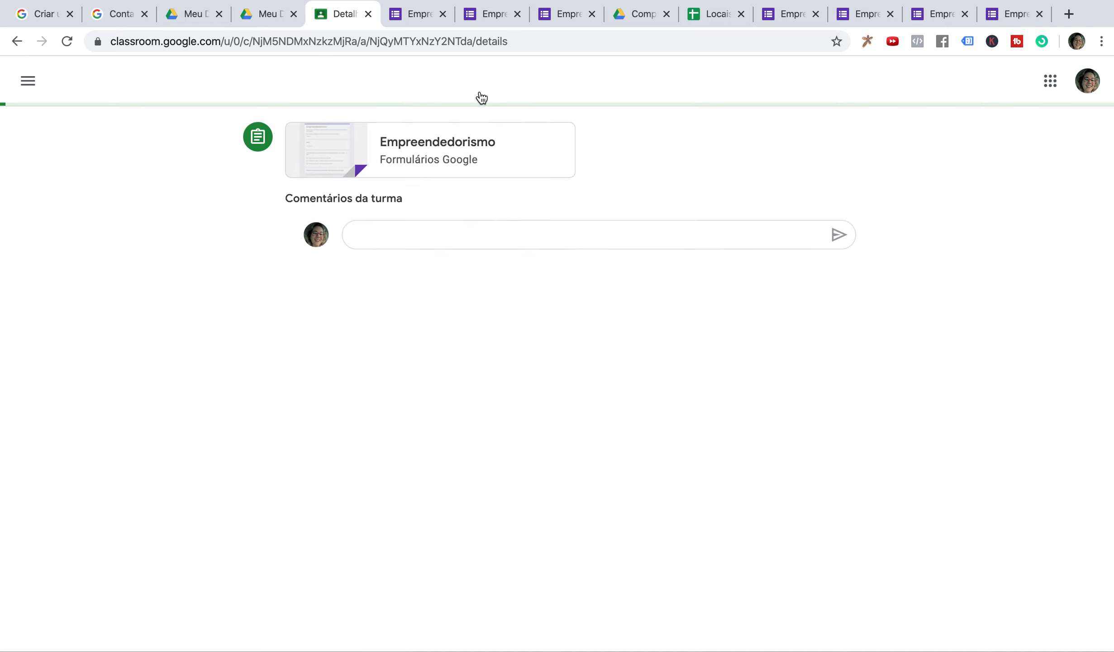
click(591, 96)
click(468, 103)
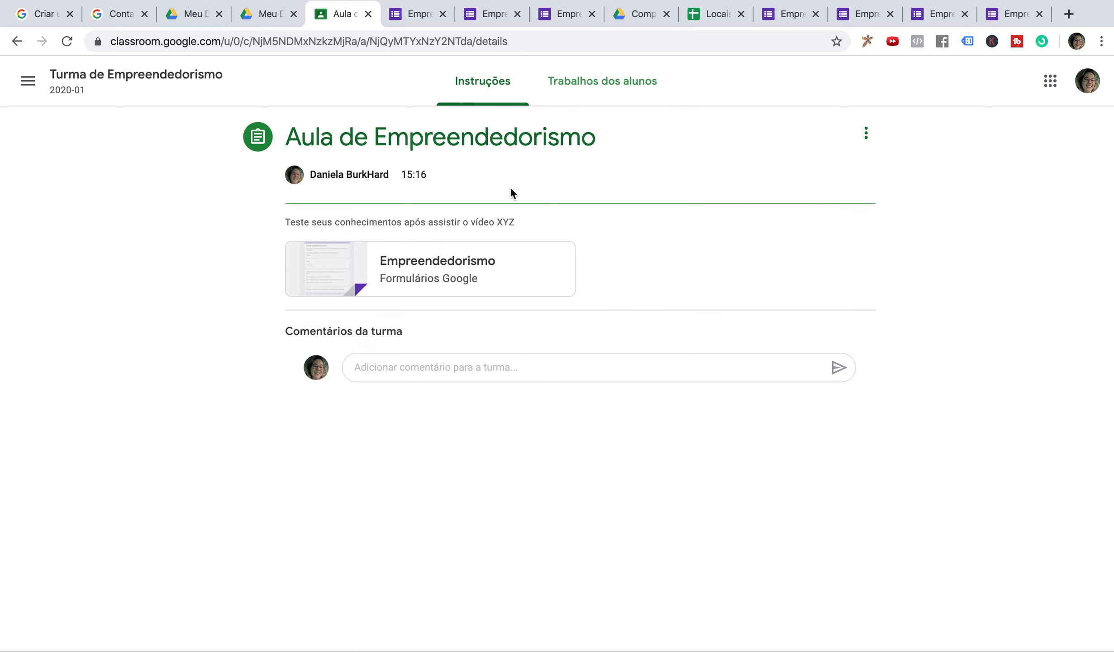
click(494, 255)
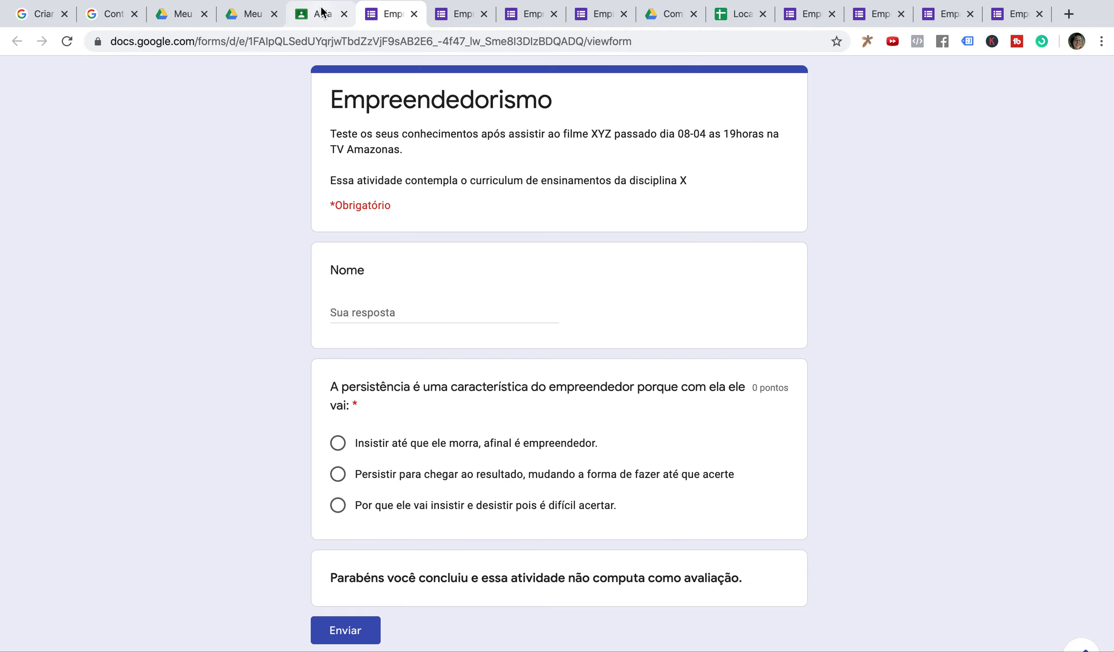
click(323, 12)
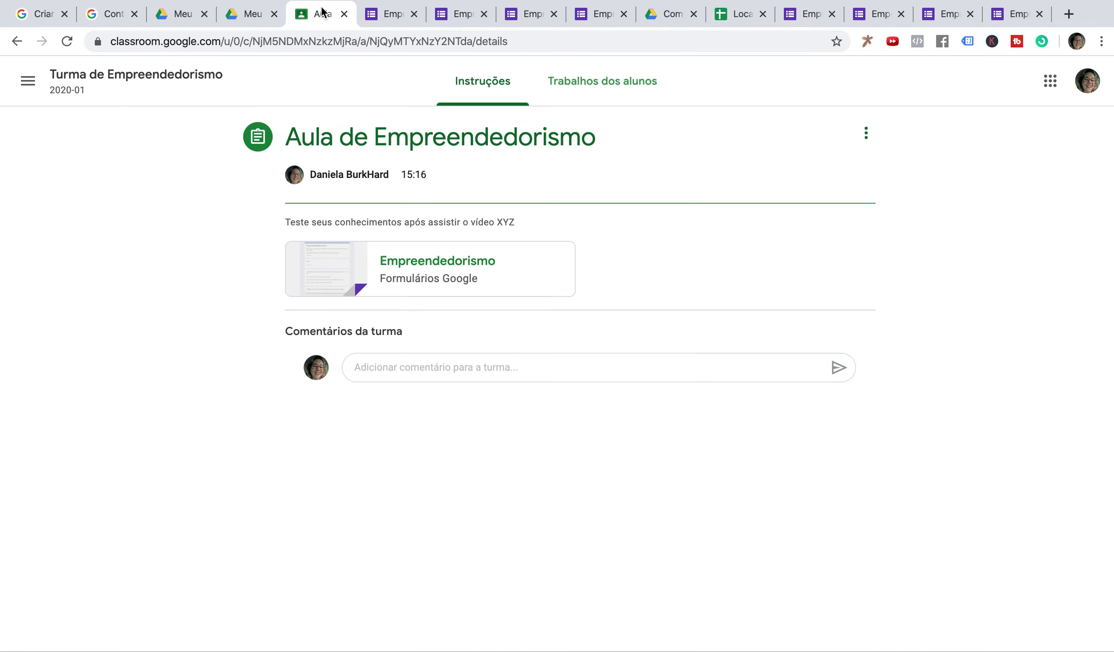
Open the "Aula de Empreendedorismo" activity for editing, then leave the editor unchanged and return to the class stream.
click(866, 132)
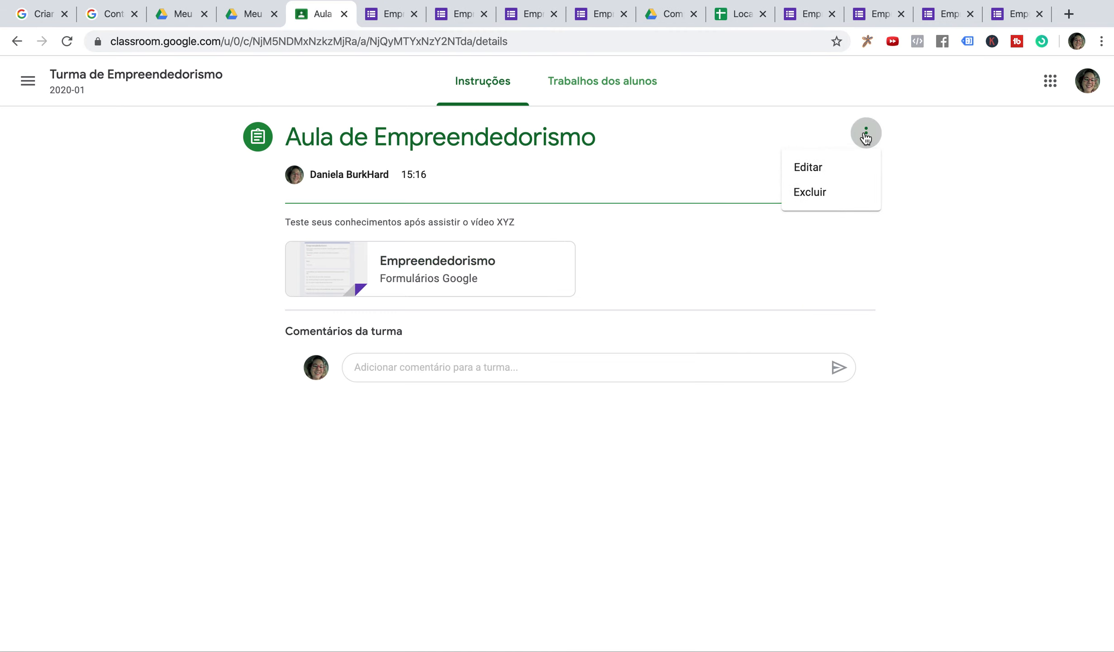
click(808, 167)
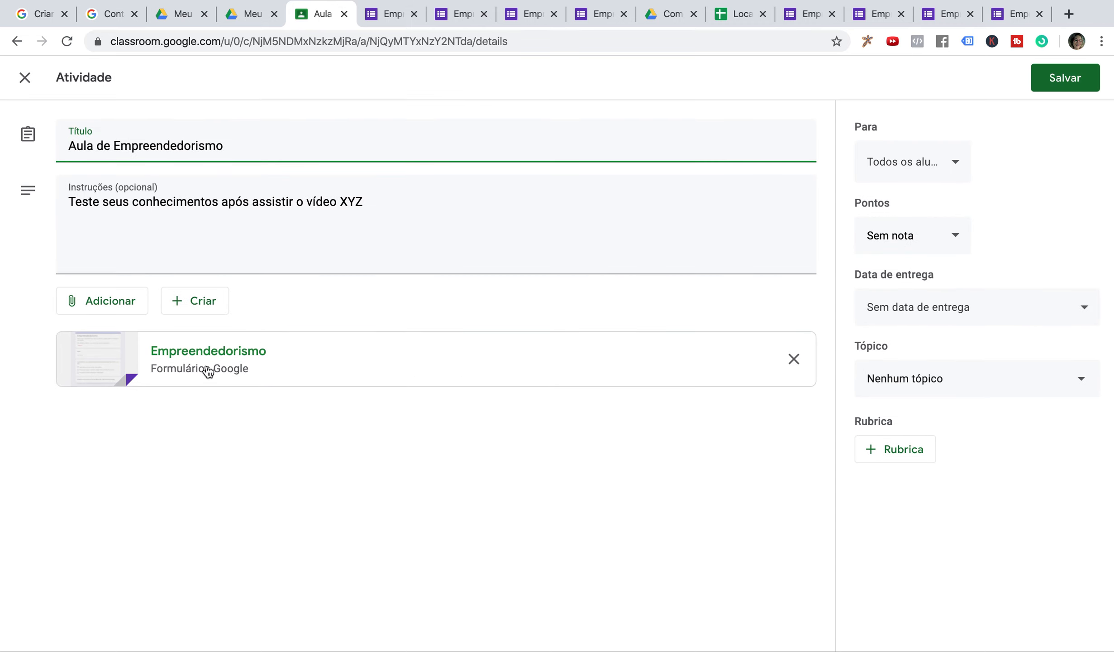
click(13, 42)
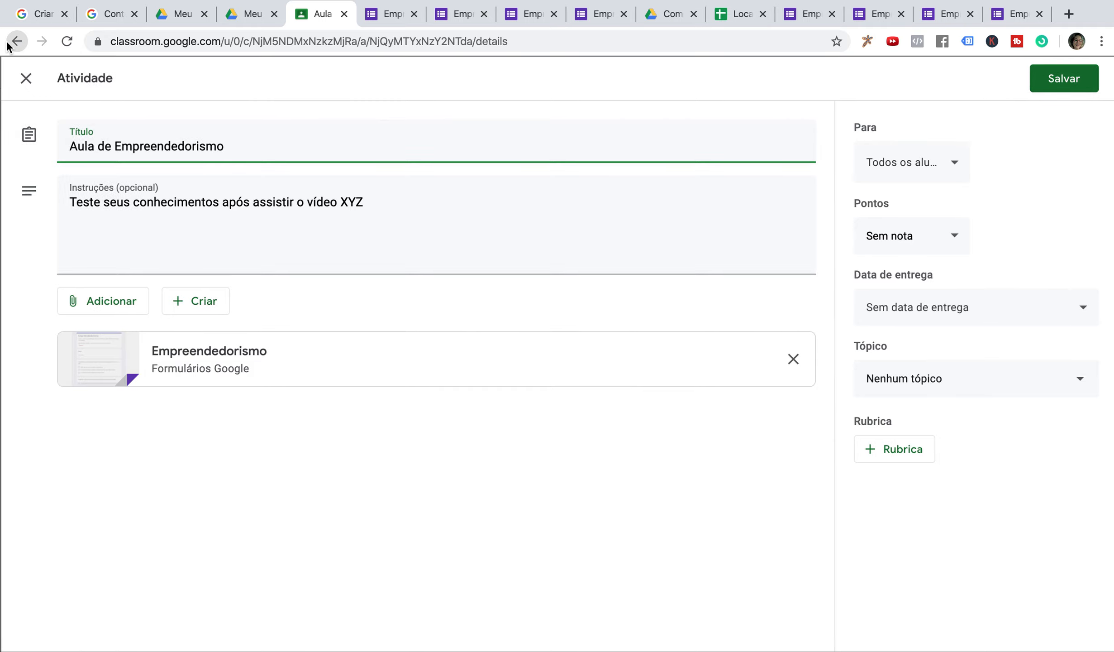
click(193, 86)
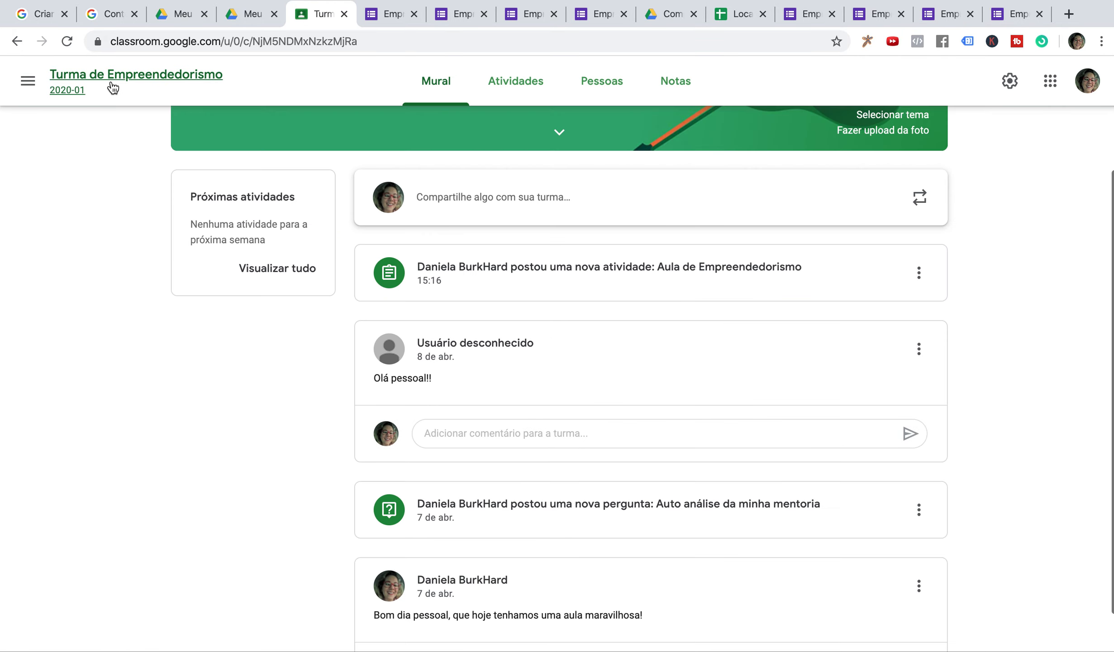
Reopen "Aula de Empreendedorismo" from the stream, check its attached form from the activity editor and close the editor without changes.
click(515, 274)
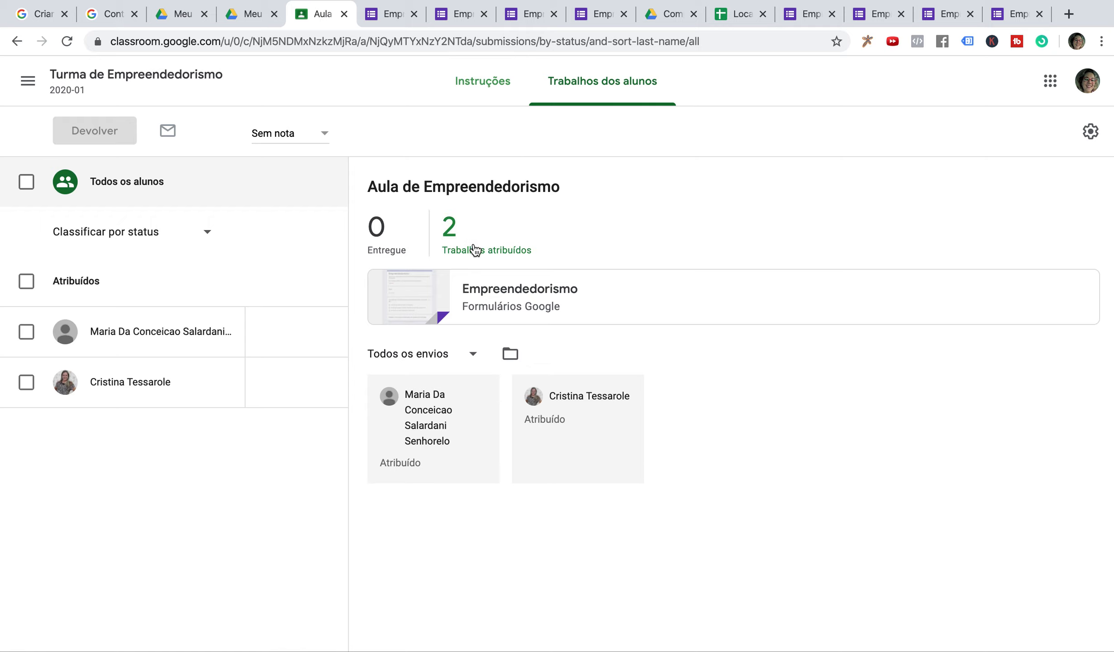
click(481, 85)
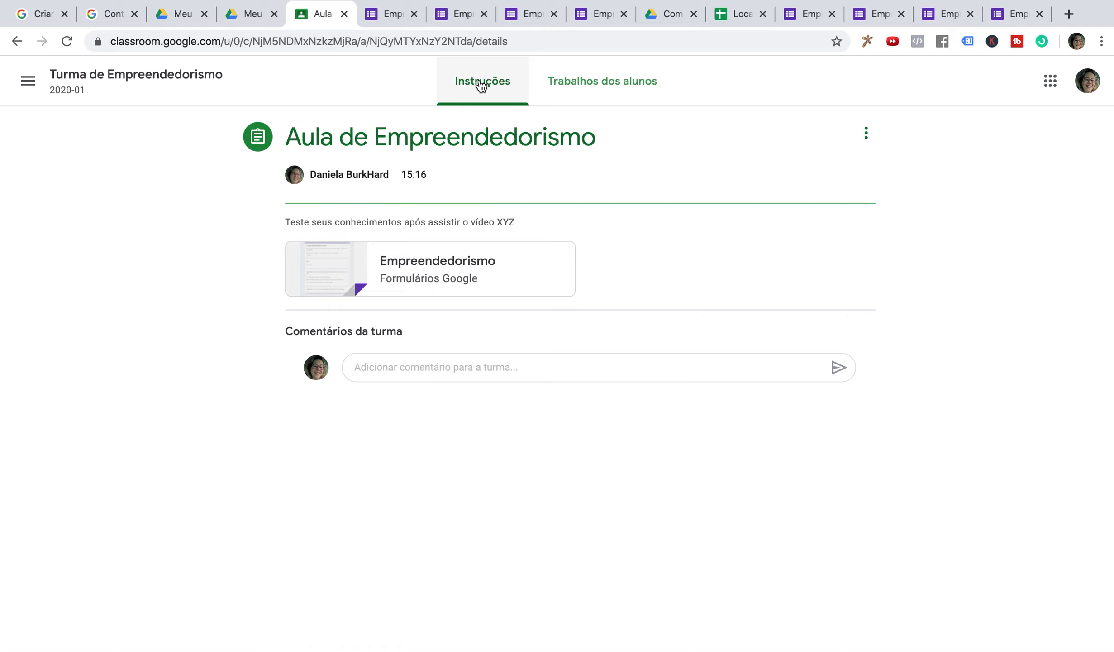
click(866, 136)
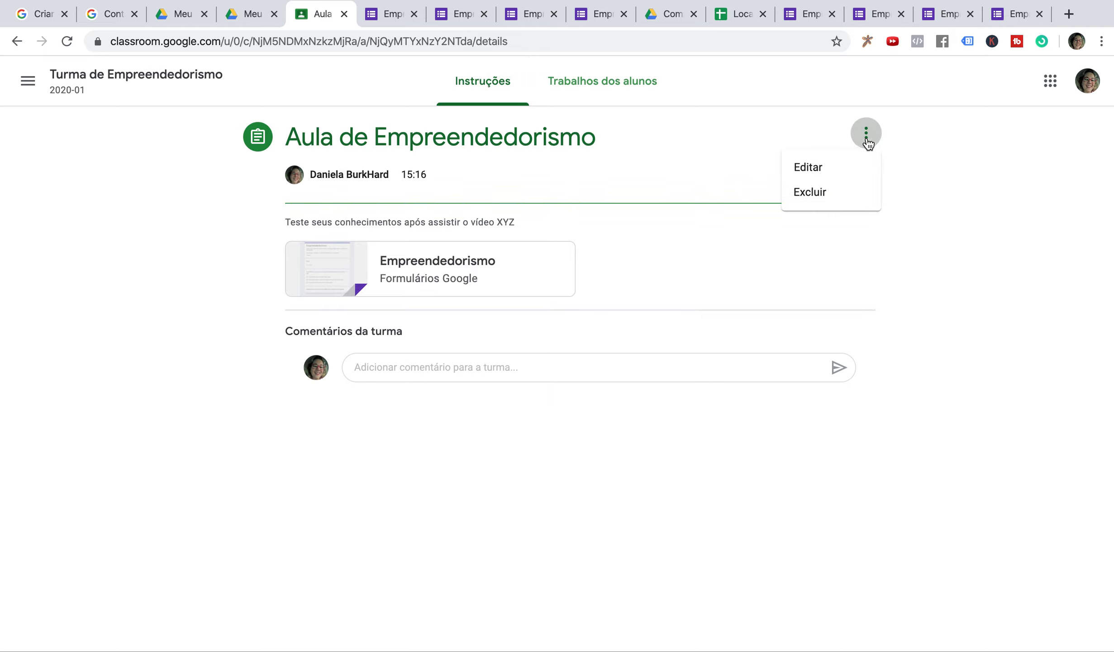
click(817, 174)
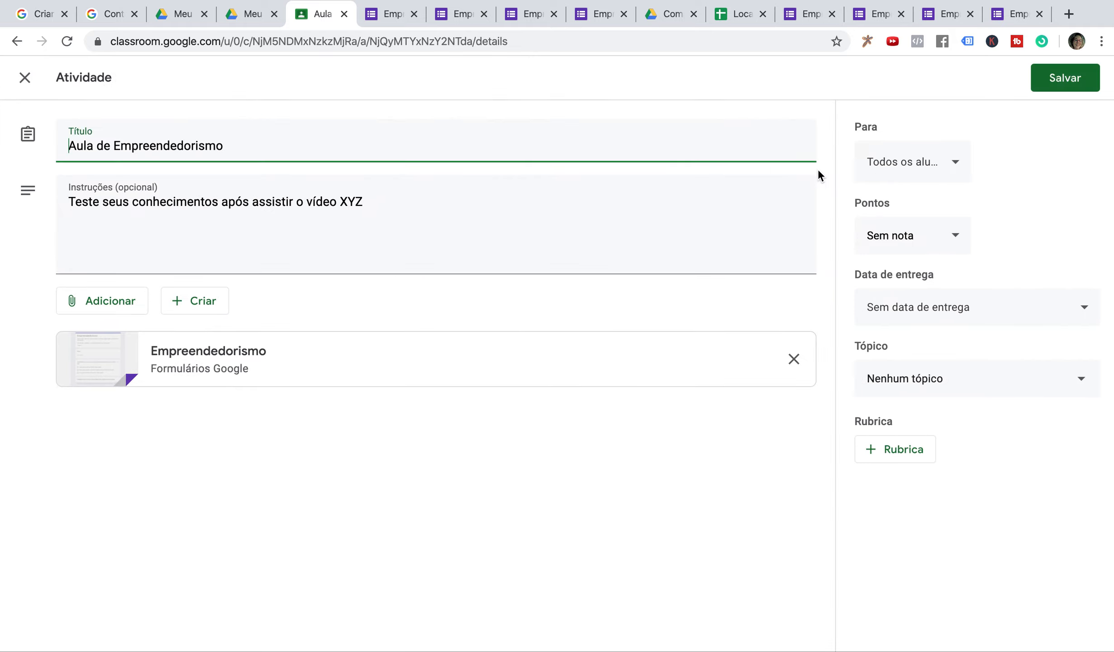
click(245, 364)
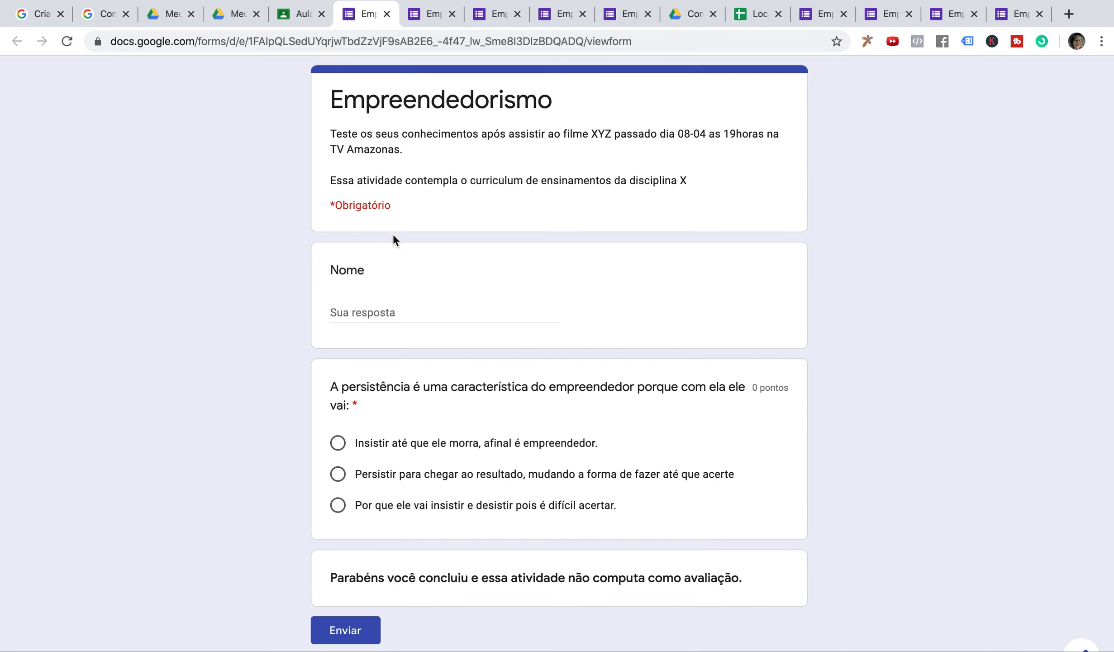
click(294, 14)
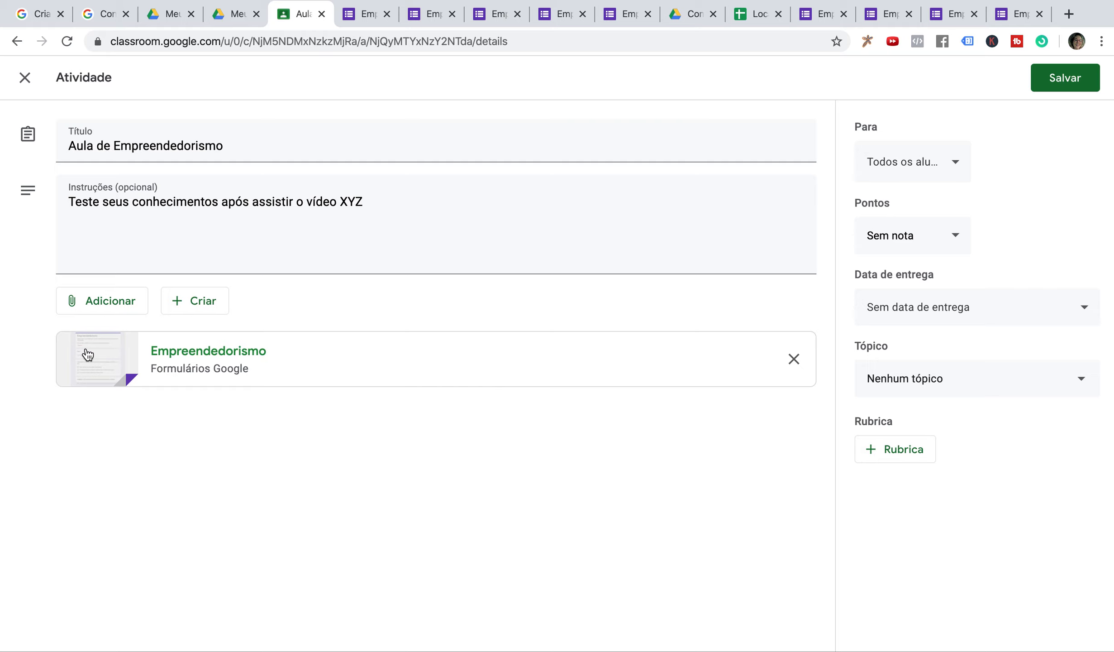
click(25, 78)
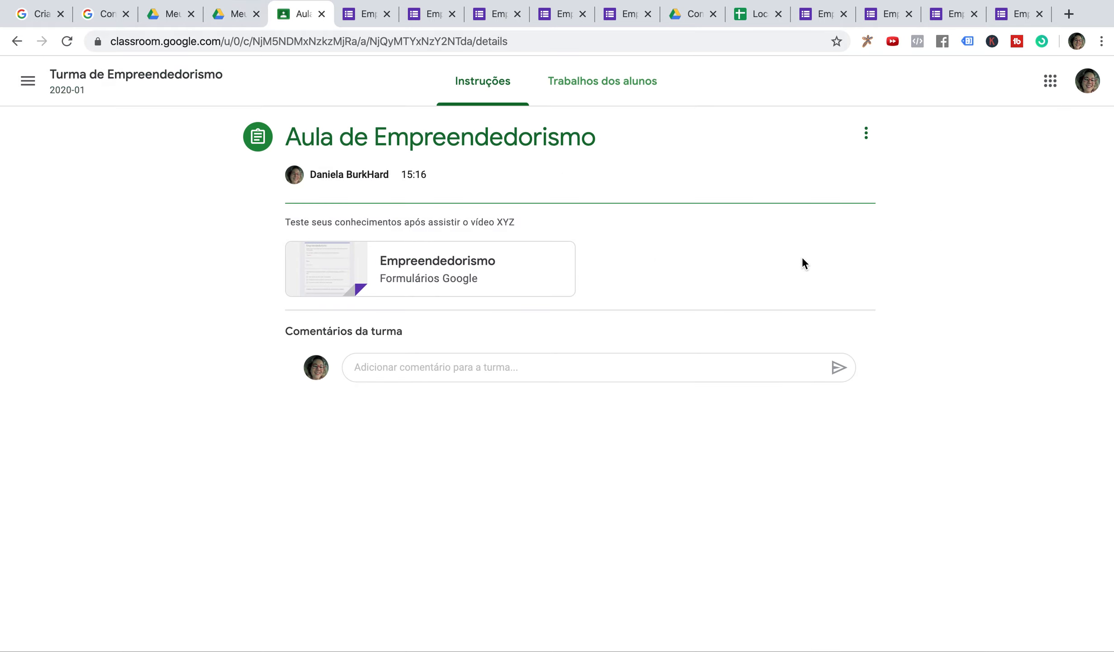
Review the grade export options on the activity's student work page and view the attached Empreendedorismo form before returning to Classroom.
click(866, 136)
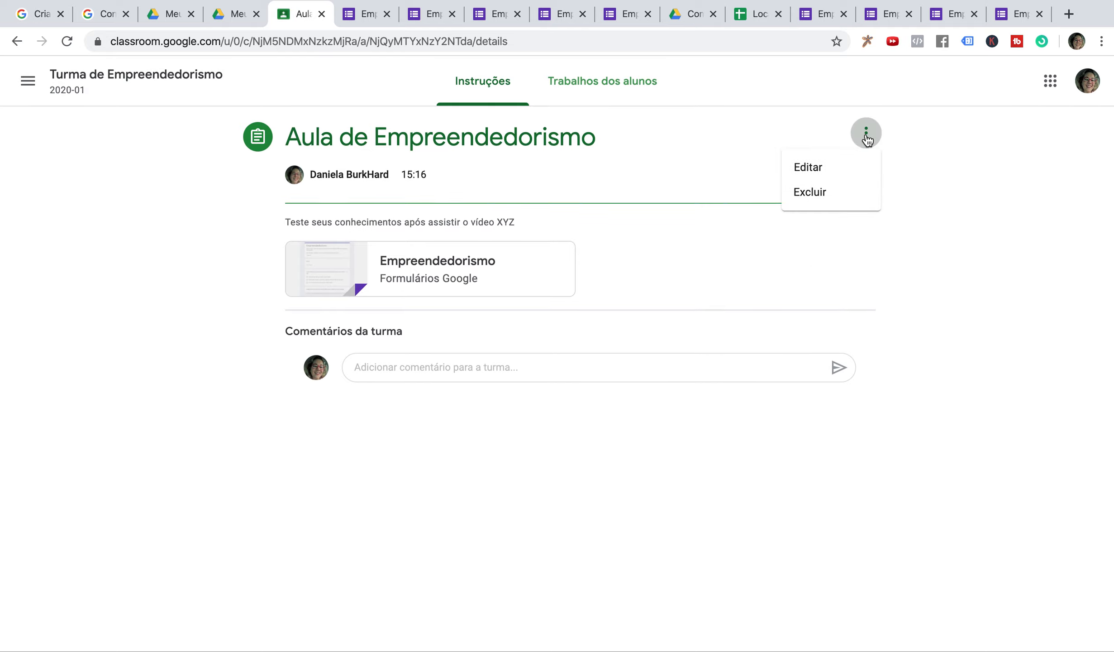
click(457, 175)
click(589, 84)
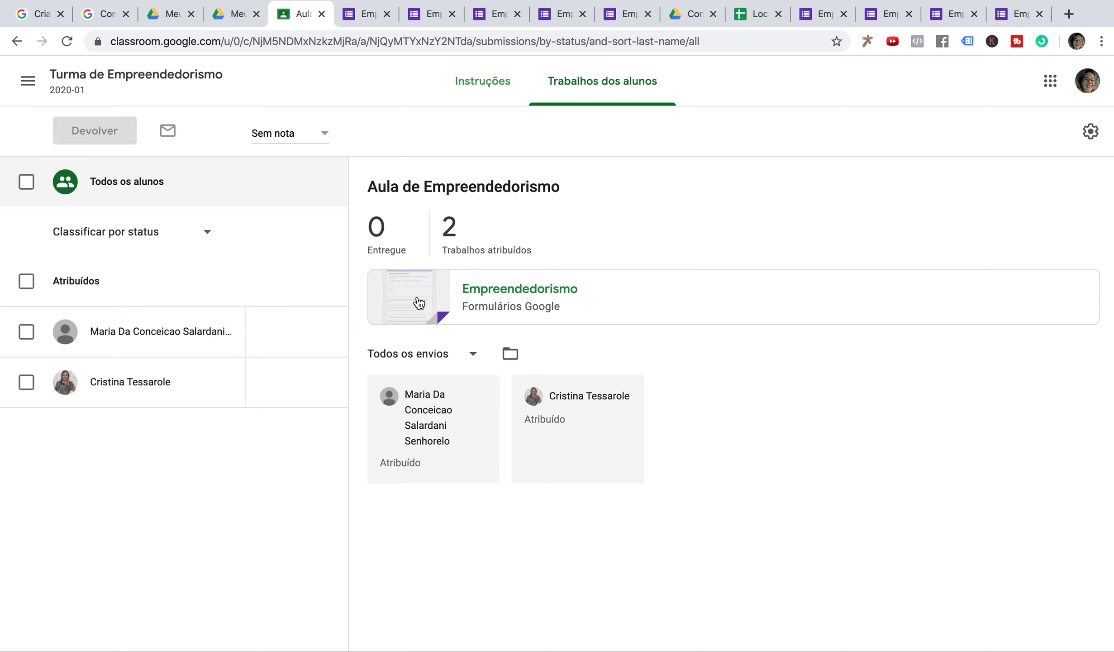
click(1088, 135)
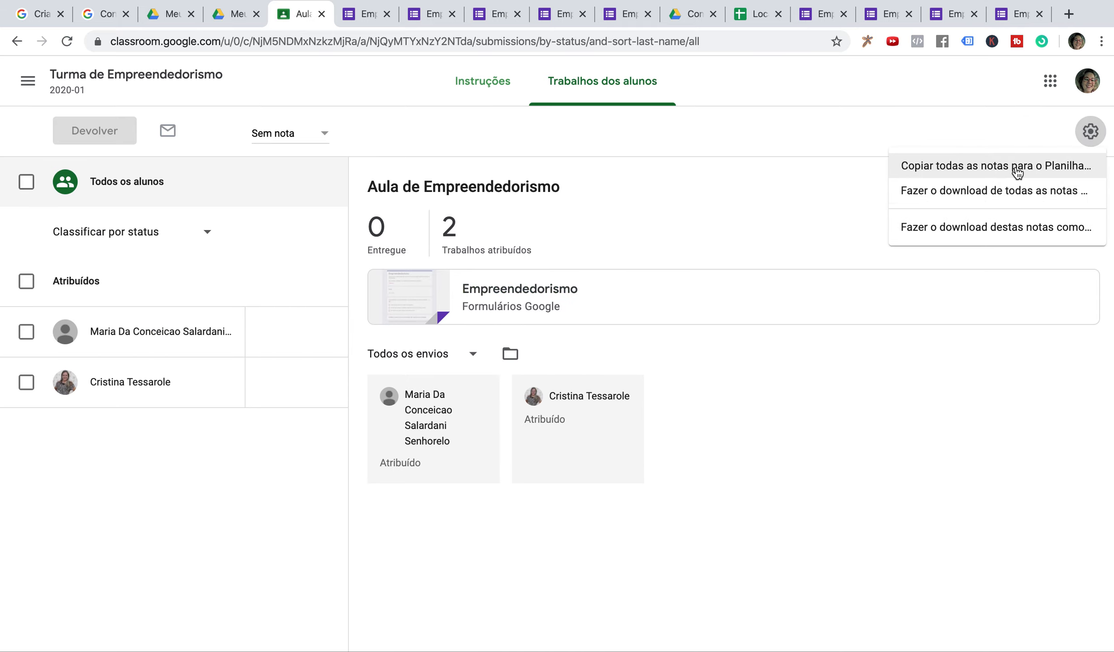
click(570, 256)
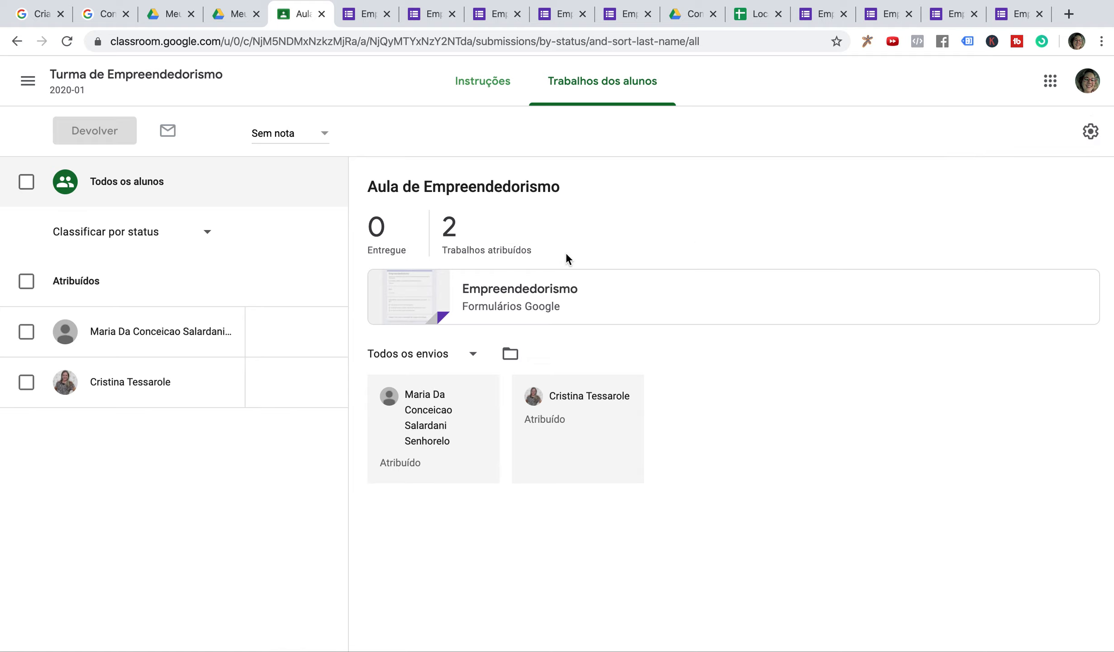
click(554, 302)
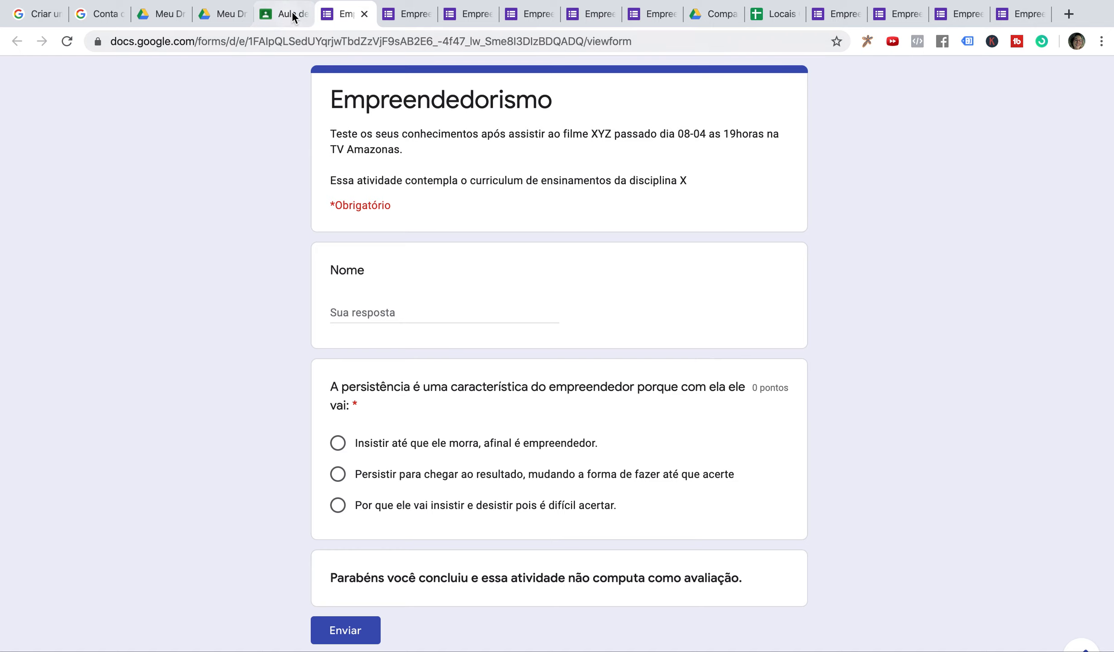
click(293, 16)
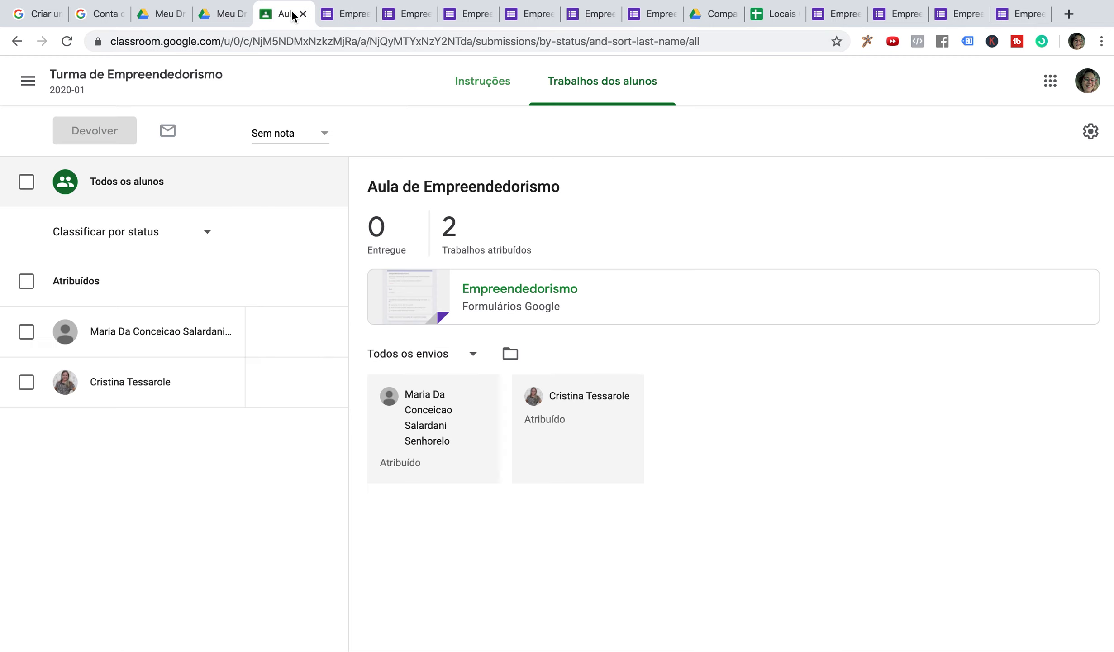
View the Empreendedorismo form attached to the activity's instructions, and return to Classroom to check the activity's student work page.
click(488, 89)
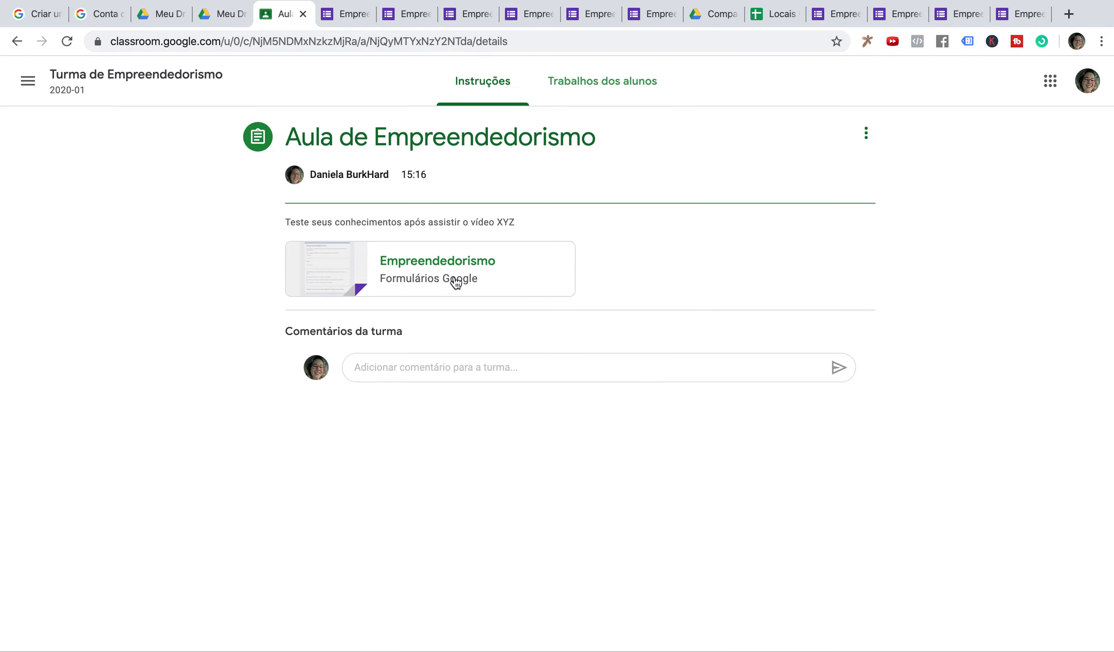
click(382, 258)
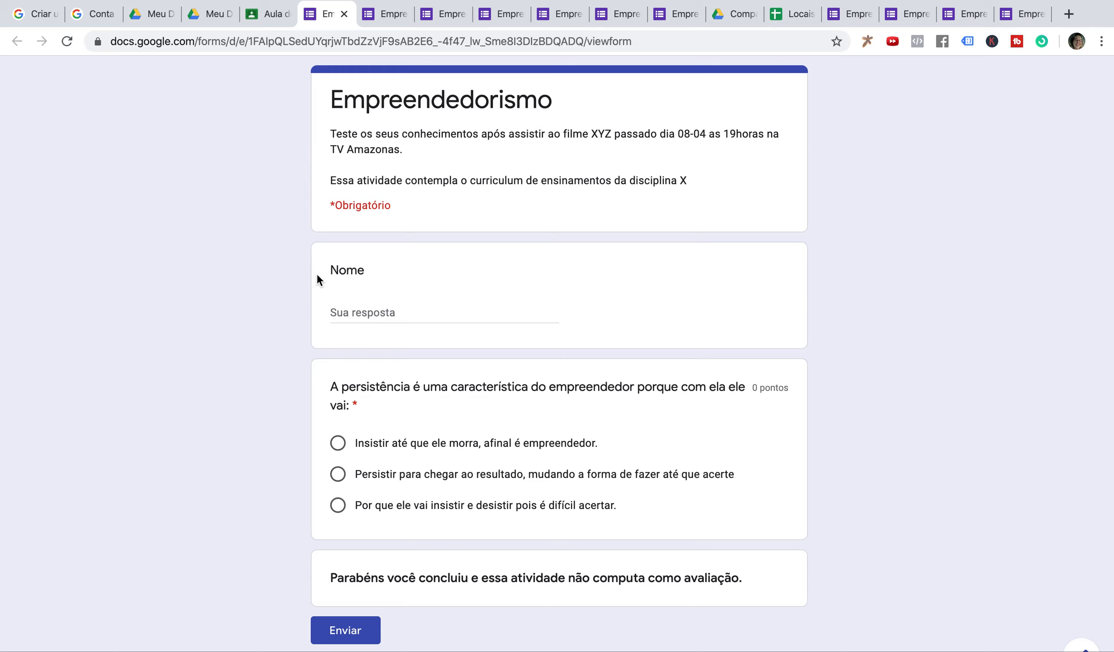
click(264, 18)
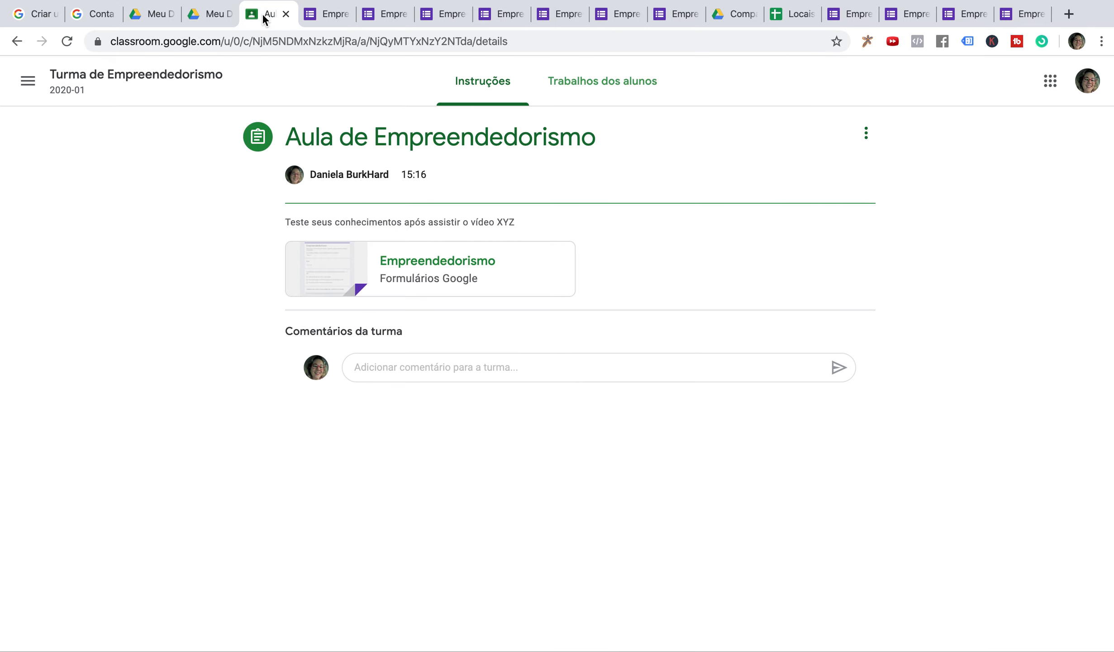
click(580, 93)
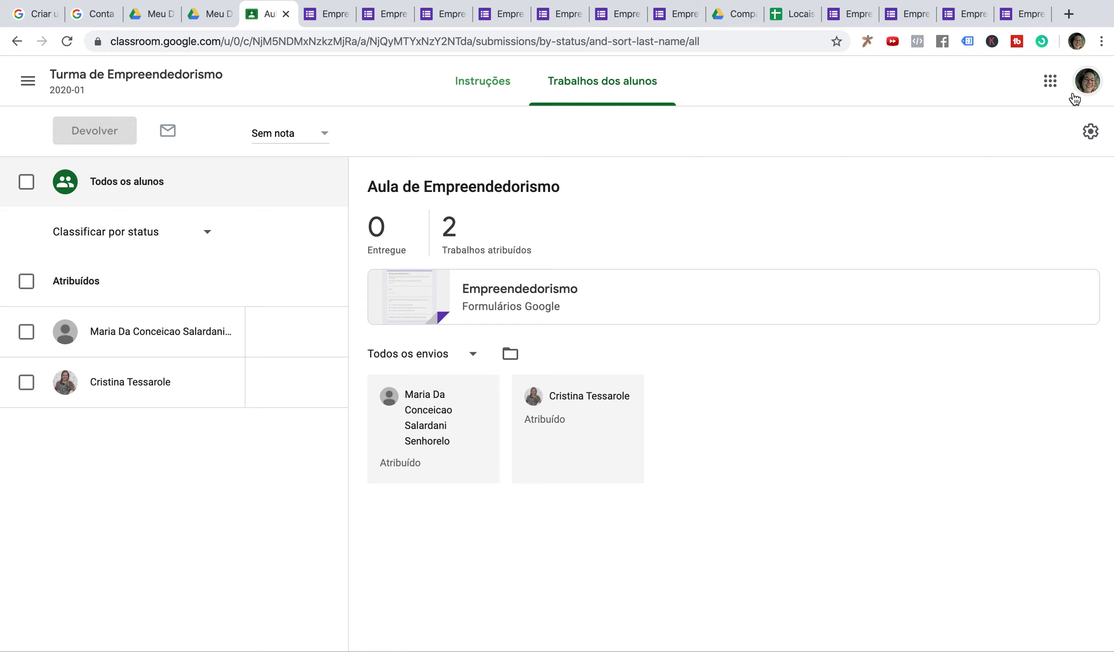
Open the "Aula de Empreendedorismo" activity for editing from its instructions page.
click(474, 81)
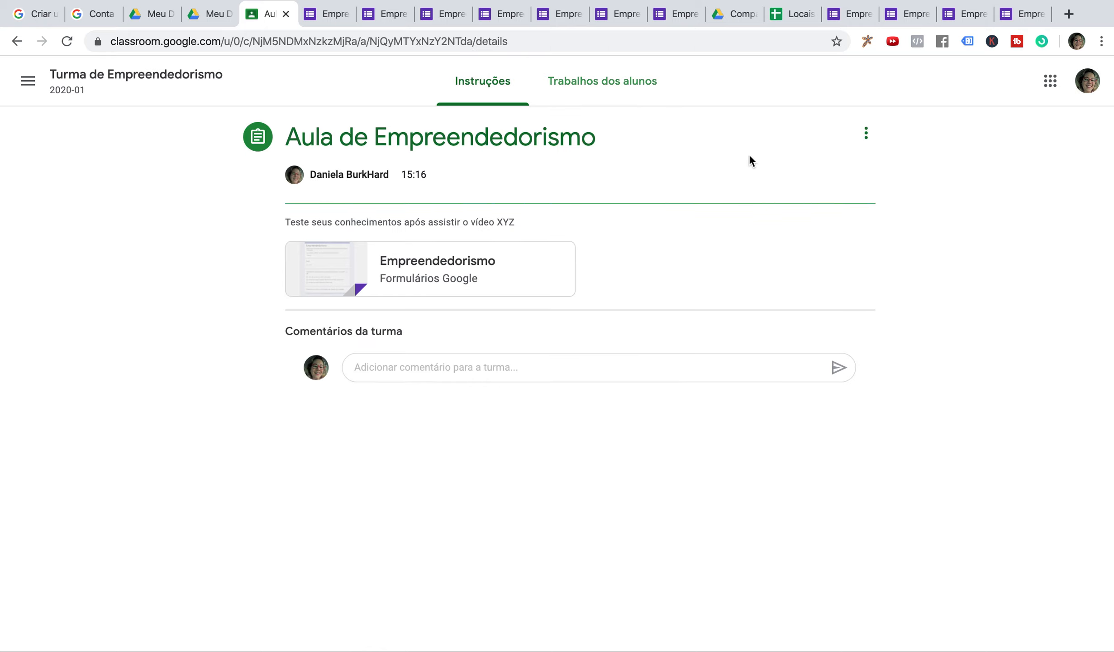
click(867, 135)
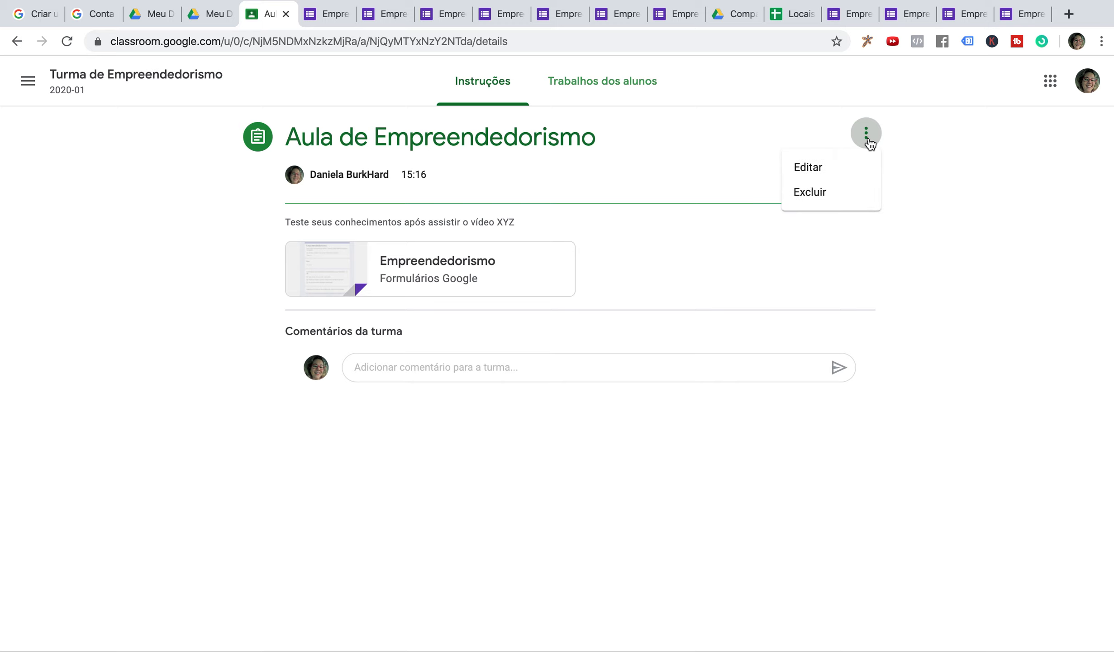
click(842, 168)
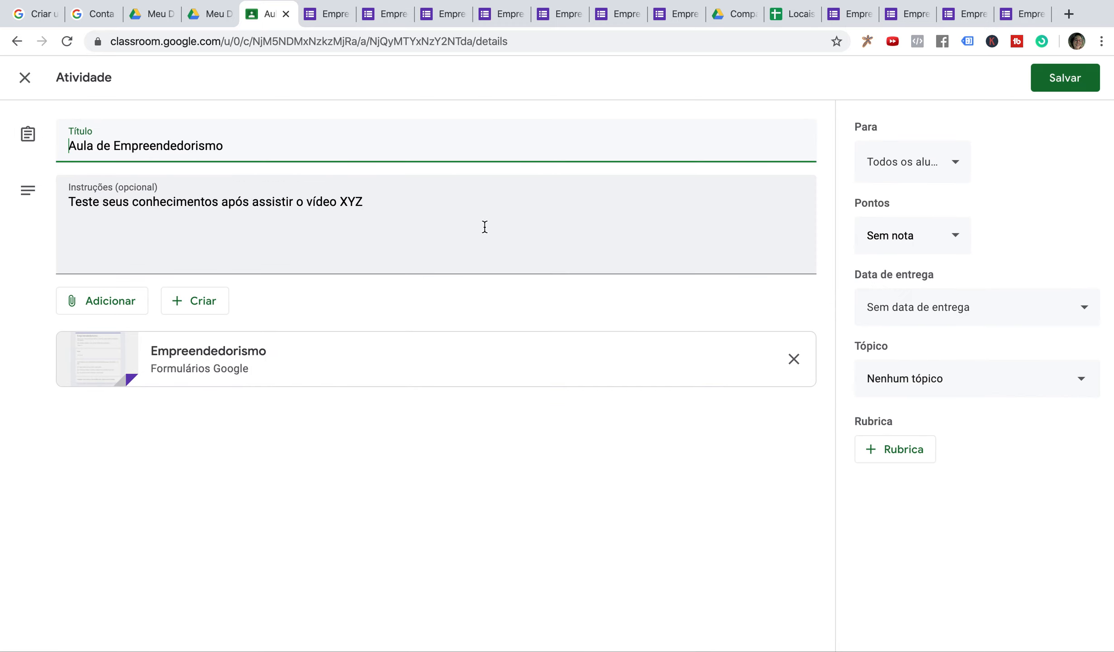